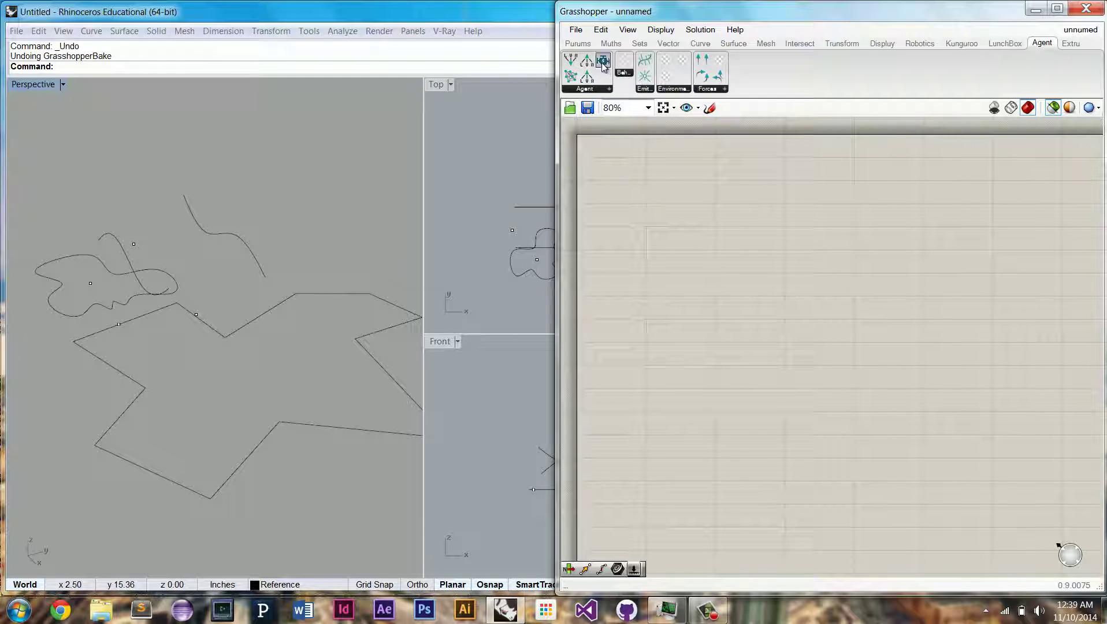
Place an Engine component from the Agent tools on the empty canvas.
click(821, 303)
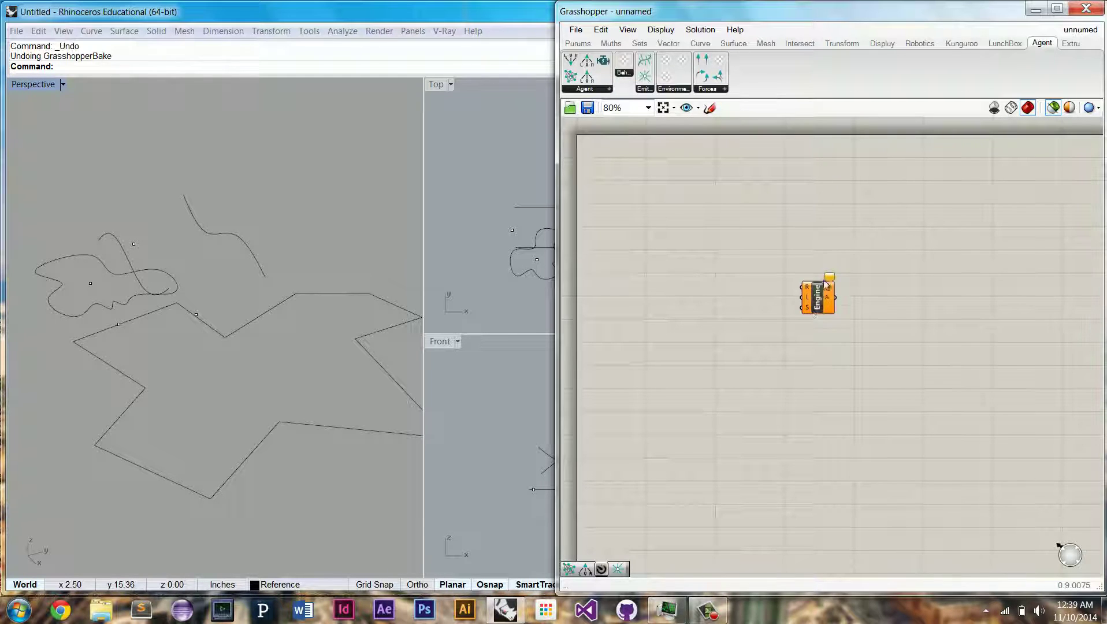
click(825, 283)
scroll(826, 284, up, 2)
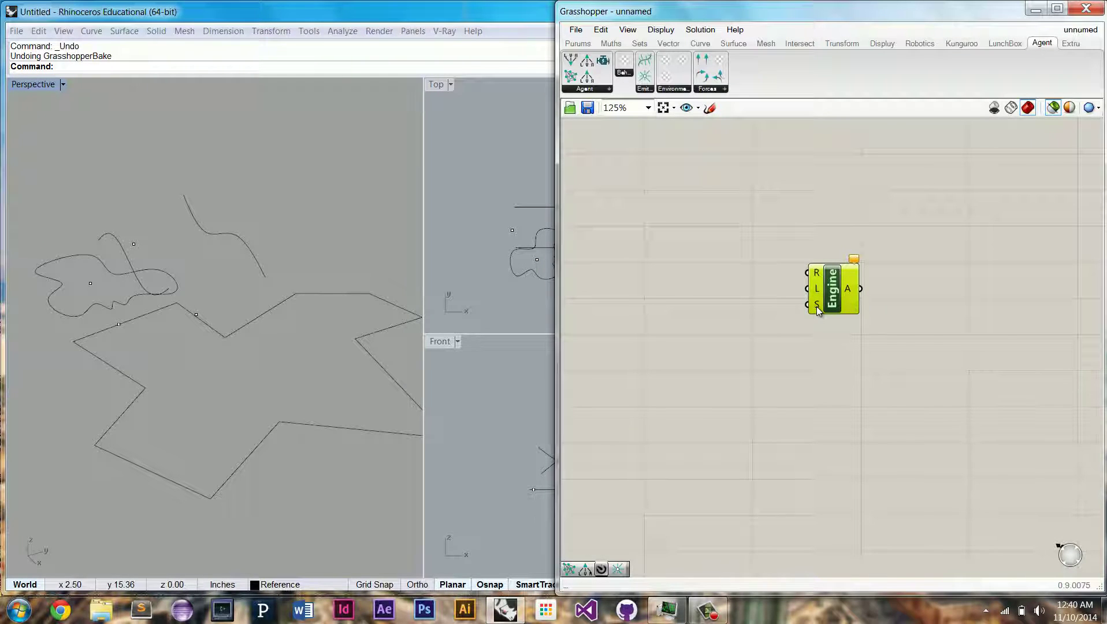
mouse_move(817, 307)
Place a System component beside the Engine and wire its output into the Engine's S input.
drag(693, 314, 719, 290)
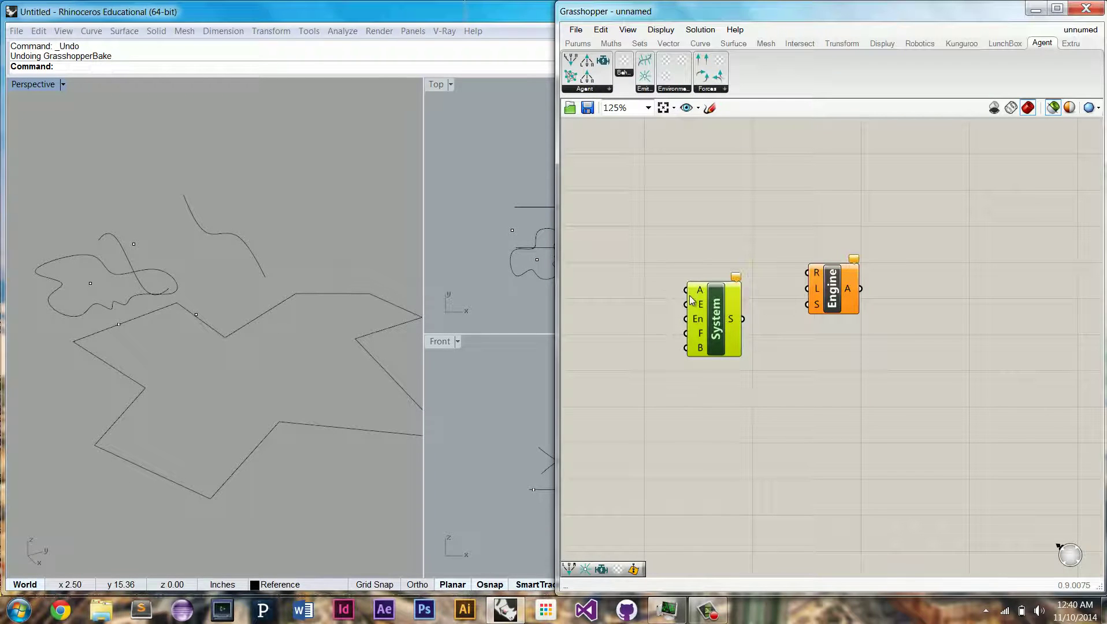
mouse_move(697, 294)
mouse_move(695, 322)
mouse_move(701, 346)
drag(721, 324, 745, 322)
mouse_move(744, 323)
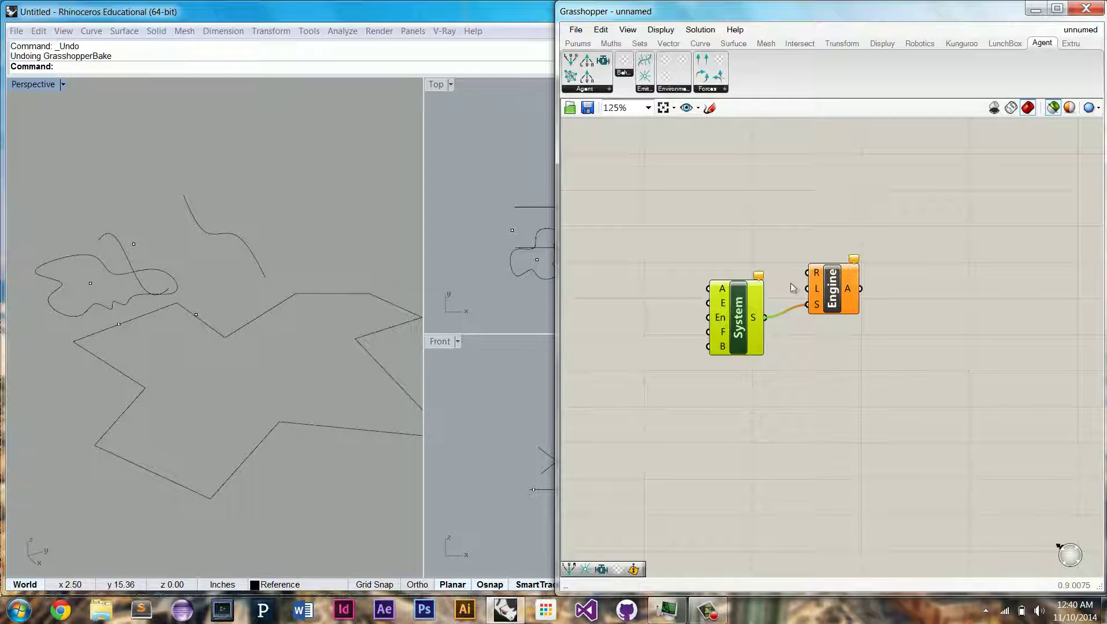
Add an Agent component wired to the System's A input and a pEmit point emitter wired to its E input.
drag(595, 240, 638, 197)
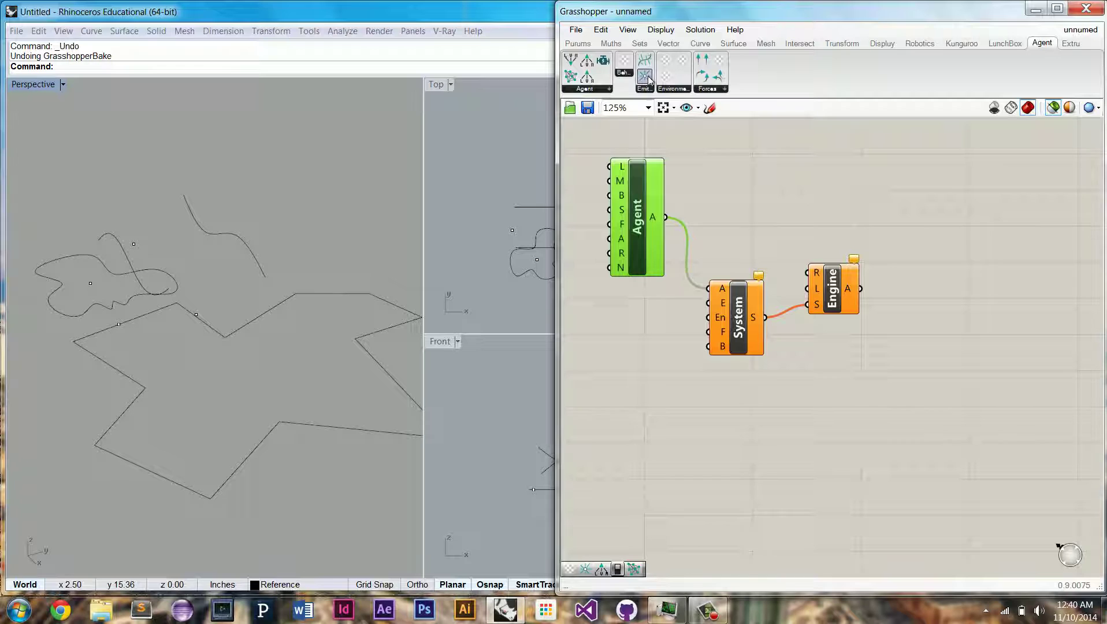
drag(641, 334, 636, 325)
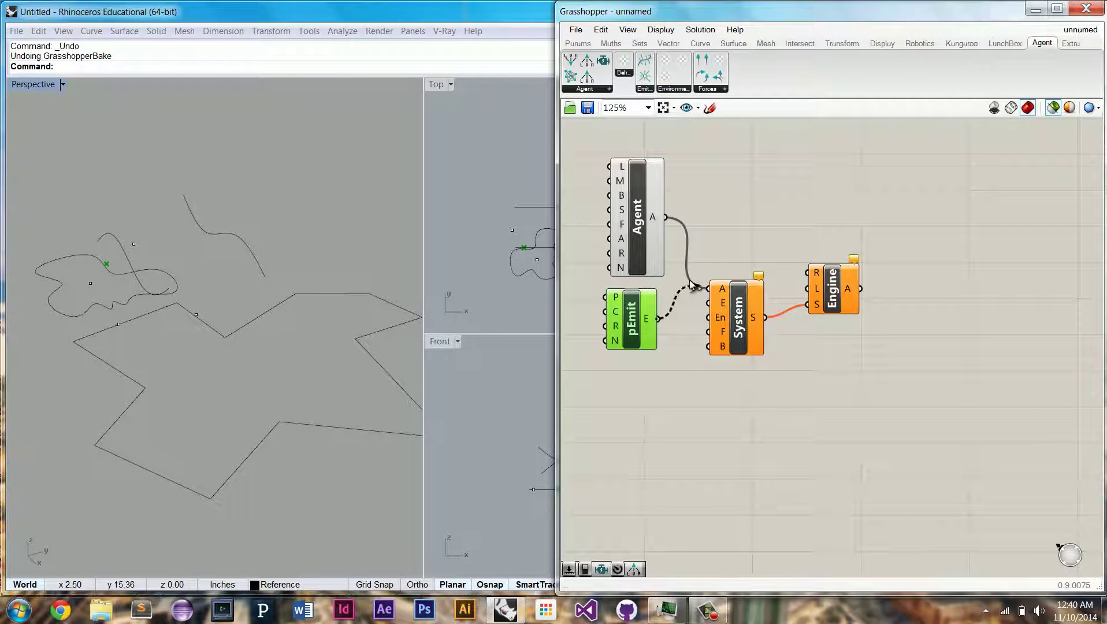
drag(712, 304, 709, 303)
Shift the Engine slightly and add a DeconstructAgent component fed by the Engine's A output.
drag(834, 288, 843, 277)
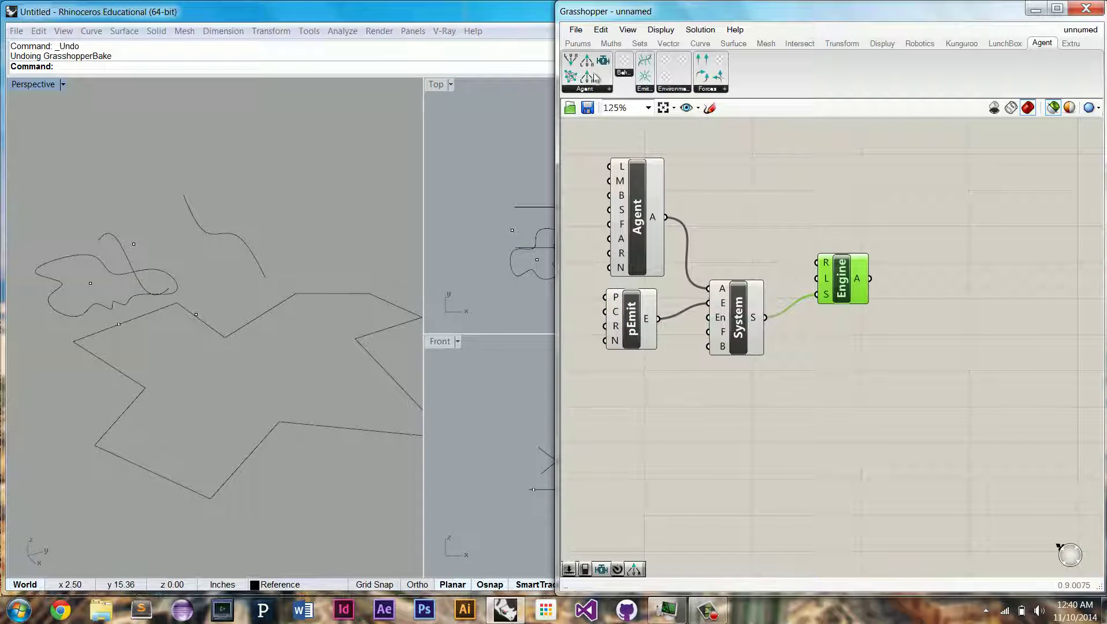
drag(923, 283, 907, 282)
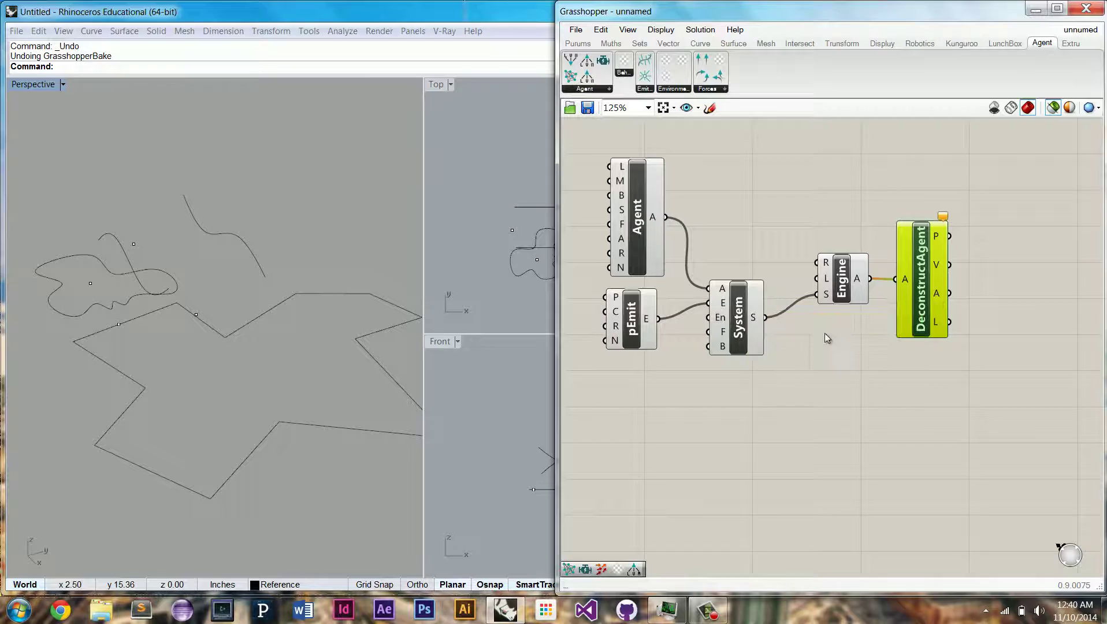
Add a Boolean Toggle near the Engine's Reset input.
double_click(757, 230)
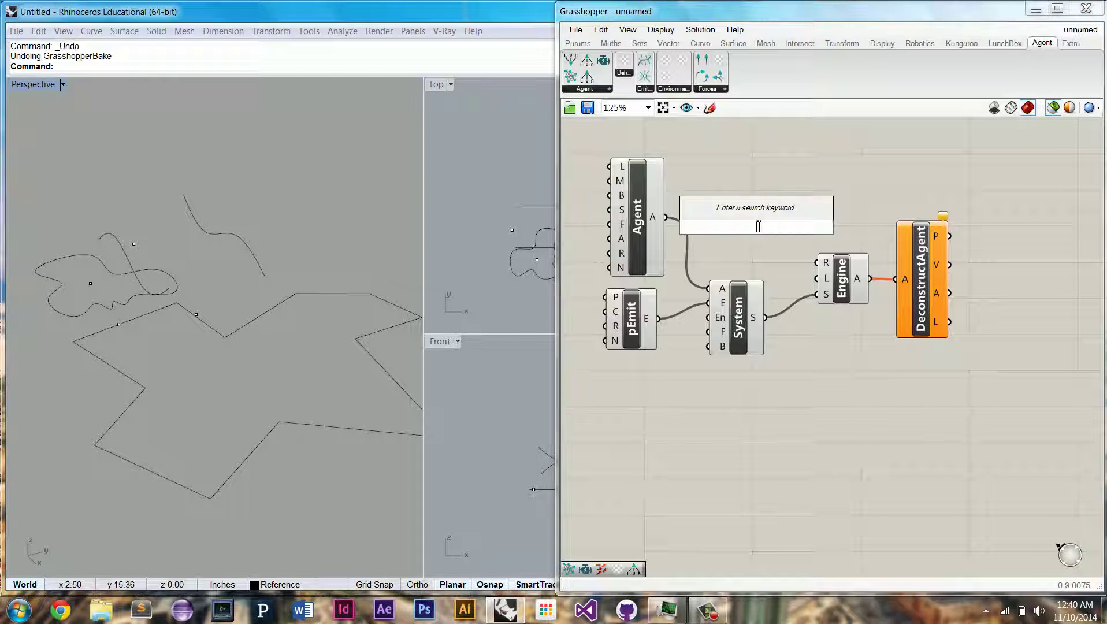
text(boo)
click(729, 214)
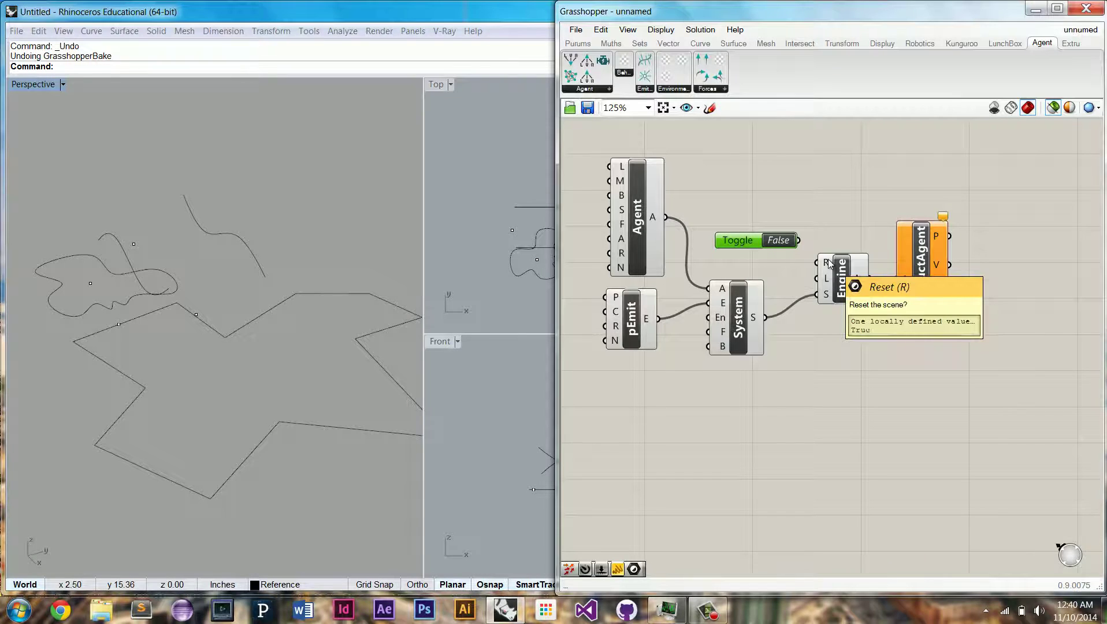
Add a Timer above the toggle and set its interval to 20 ms.
double_click(764, 204)
text(ti)
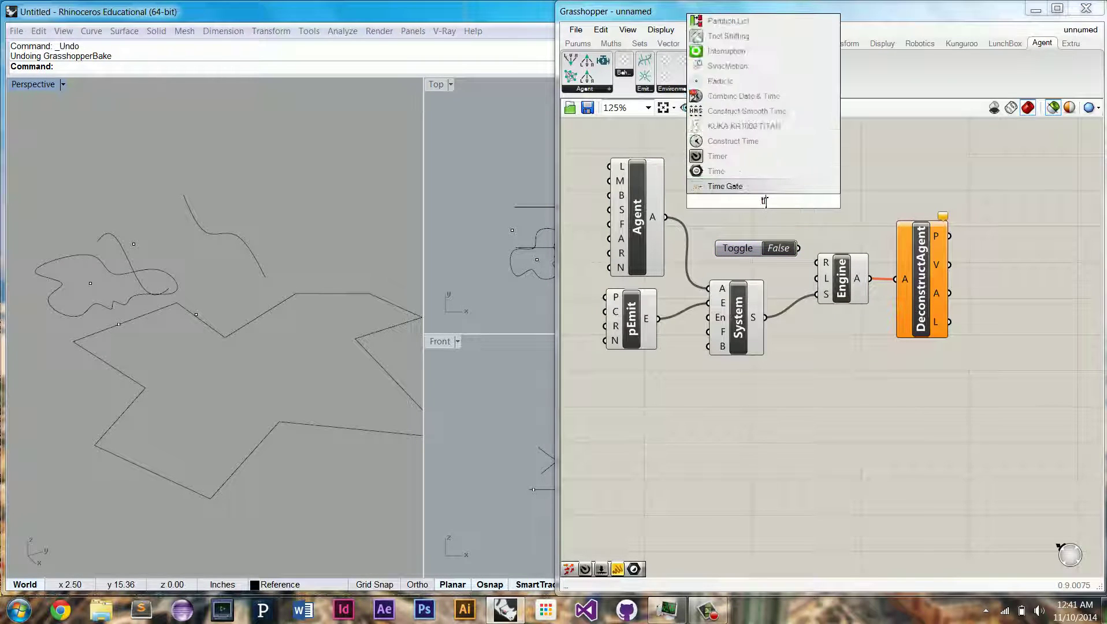
text(mer)
click(759, 186)
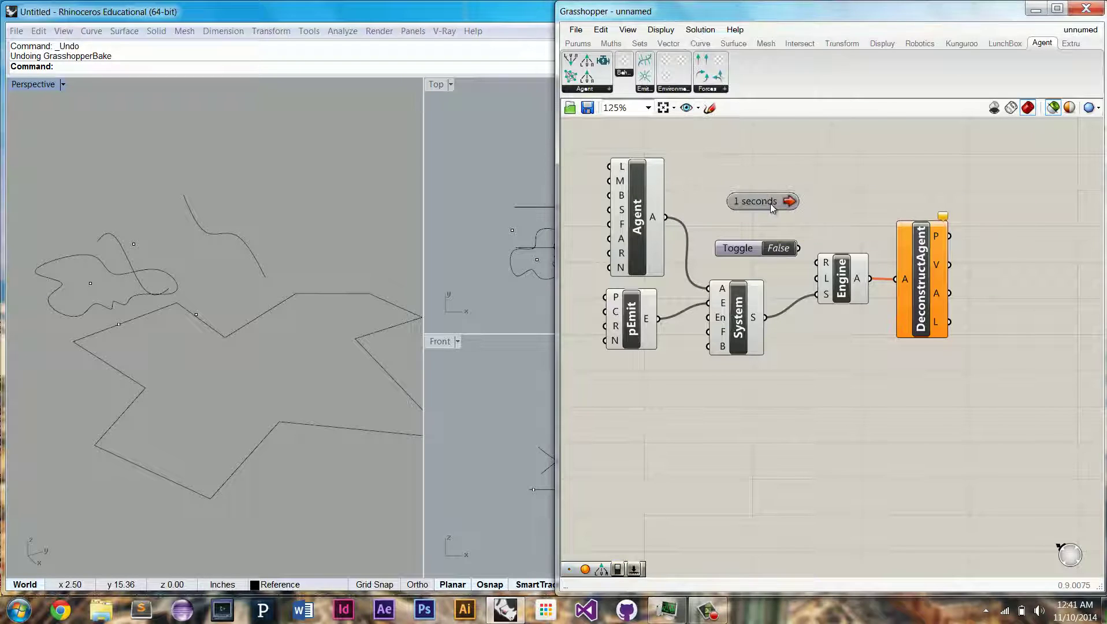
right_click(771, 203)
mouse_move(804, 257)
click(907, 260)
Attach the timer to the Engine and wire the toggle into its Reset input, with the toggle set to False.
drag(822, 199, 844, 180)
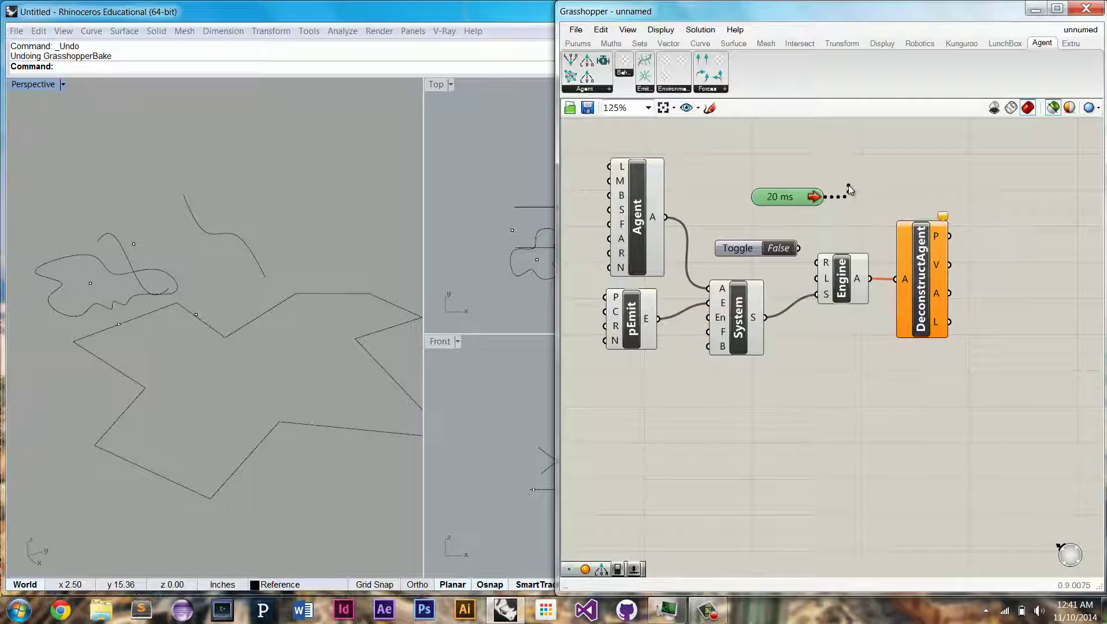
double_click(783, 249)
drag(850, 241, 848, 263)
double_click(781, 251)
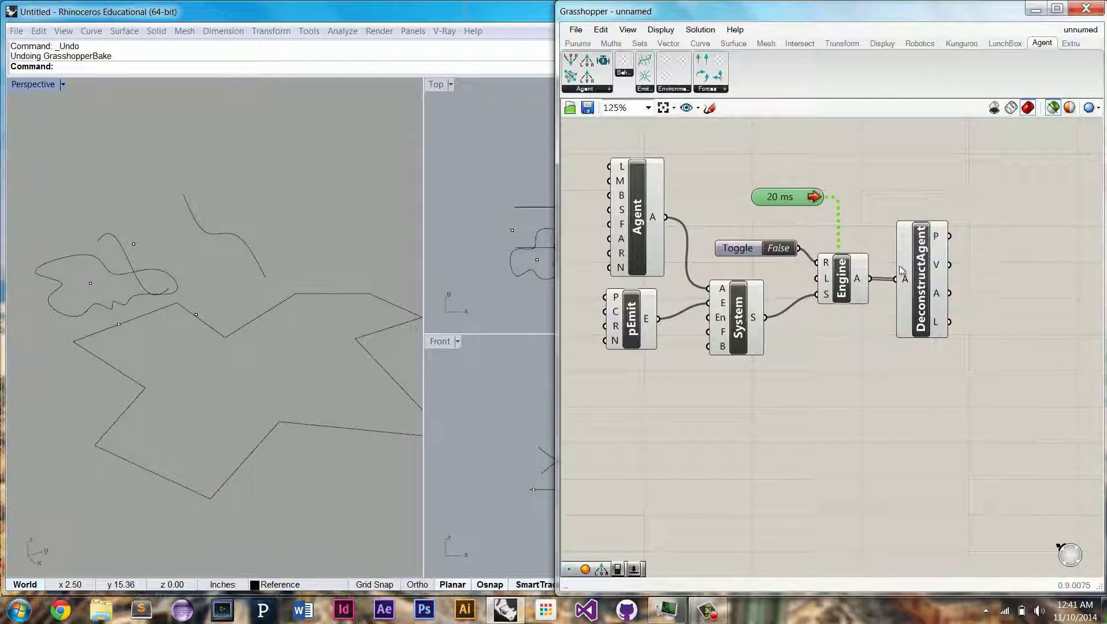
Inspect the DeconstructAgent's emitted points in the perspective view and turn off the selected-only preview.
click(913, 254)
right_drag(193, 228, 225, 260)
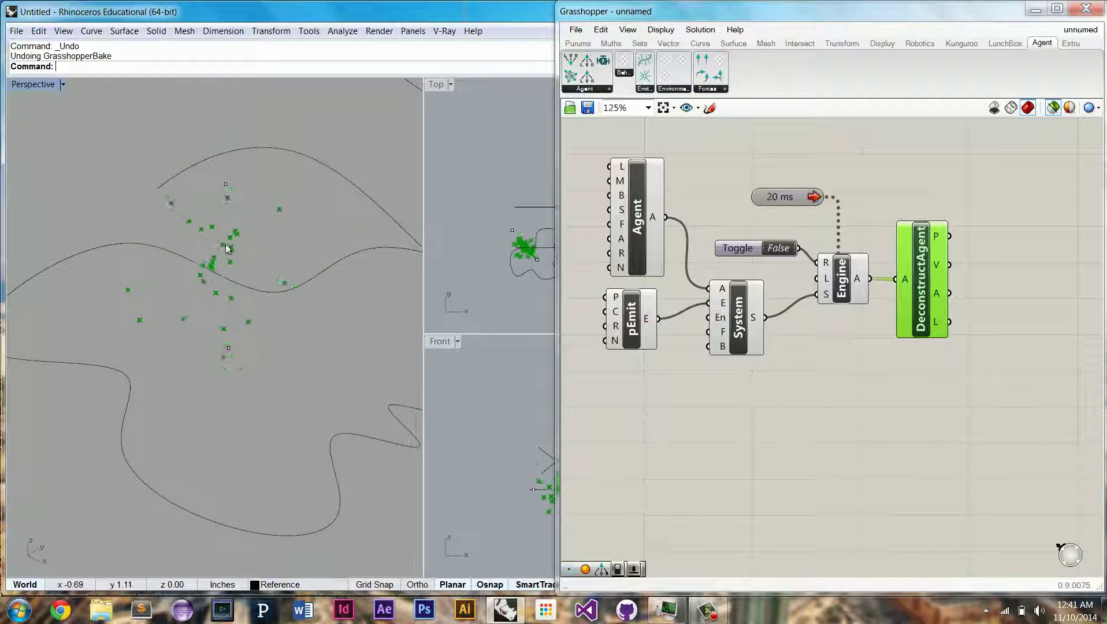
right_drag(231, 339, 254, 257)
click(1053, 108)
mouse_move(623, 168)
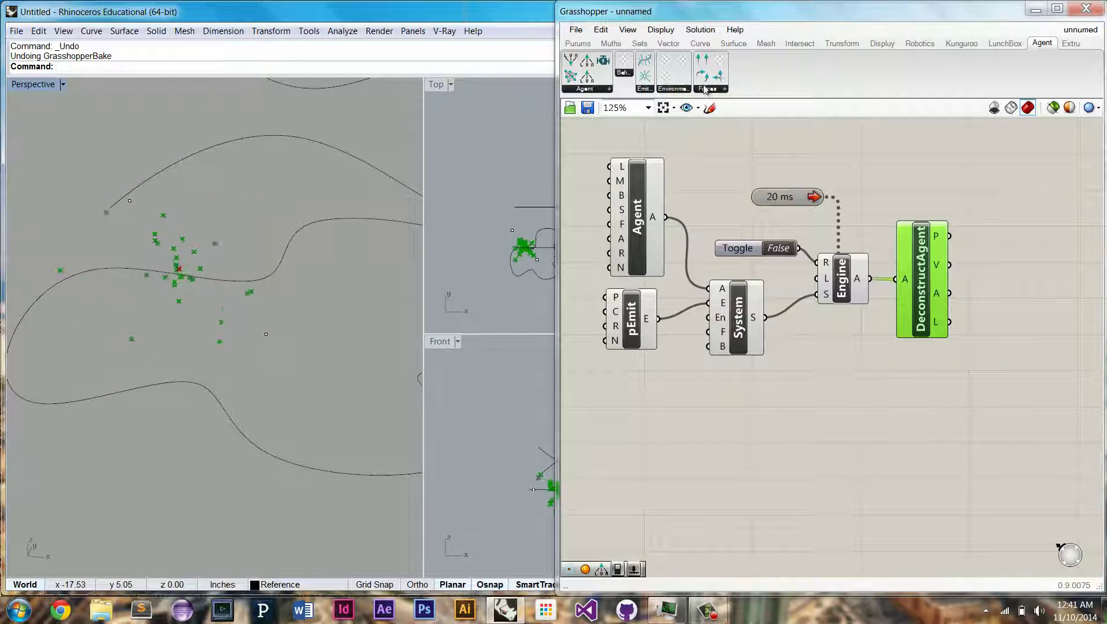
Add a Cohese force below the System and wire it into the System's F input.
drag(703, 75, 706, 341)
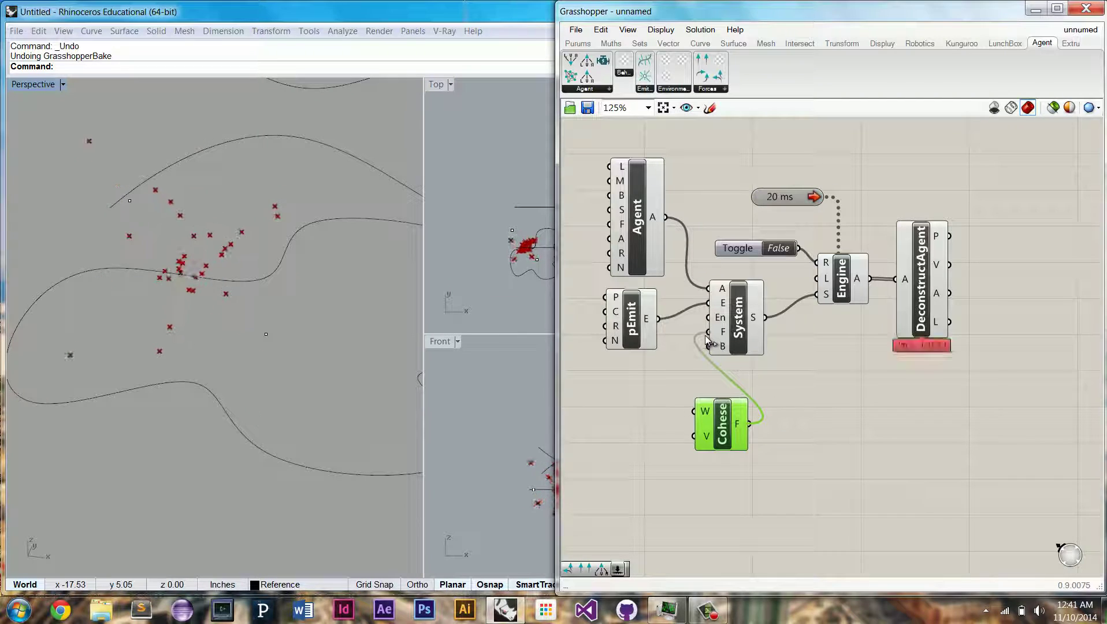
drag(722, 429, 659, 427)
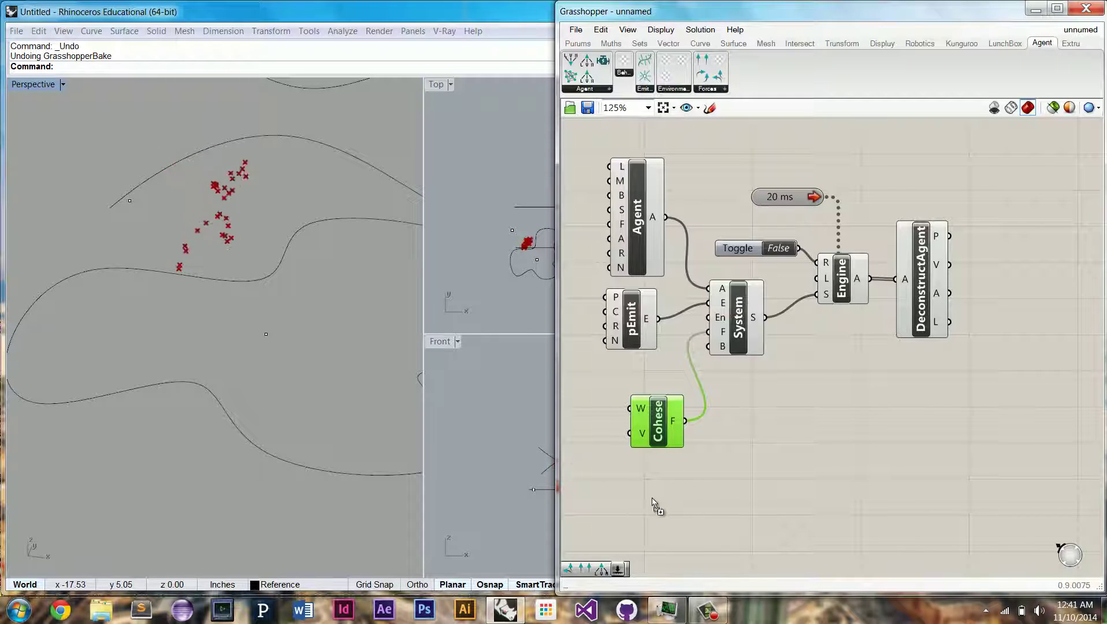
Add a Separate force below Cohese and wire it as an additional force into the System's F input.
drag(655, 504, 655, 494)
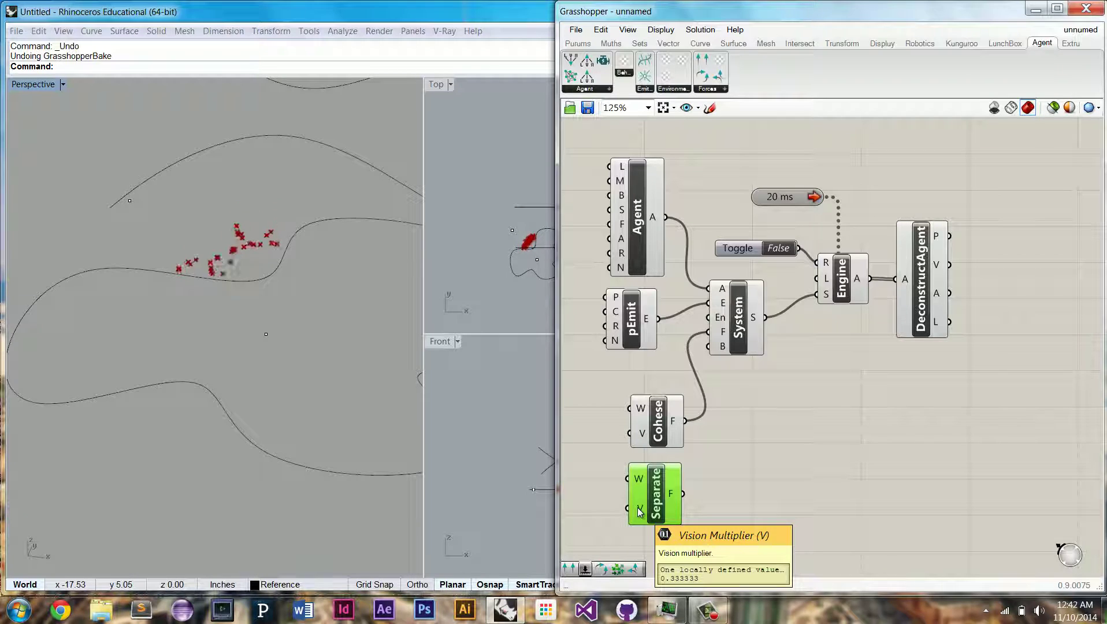
mouse_move(645, 440)
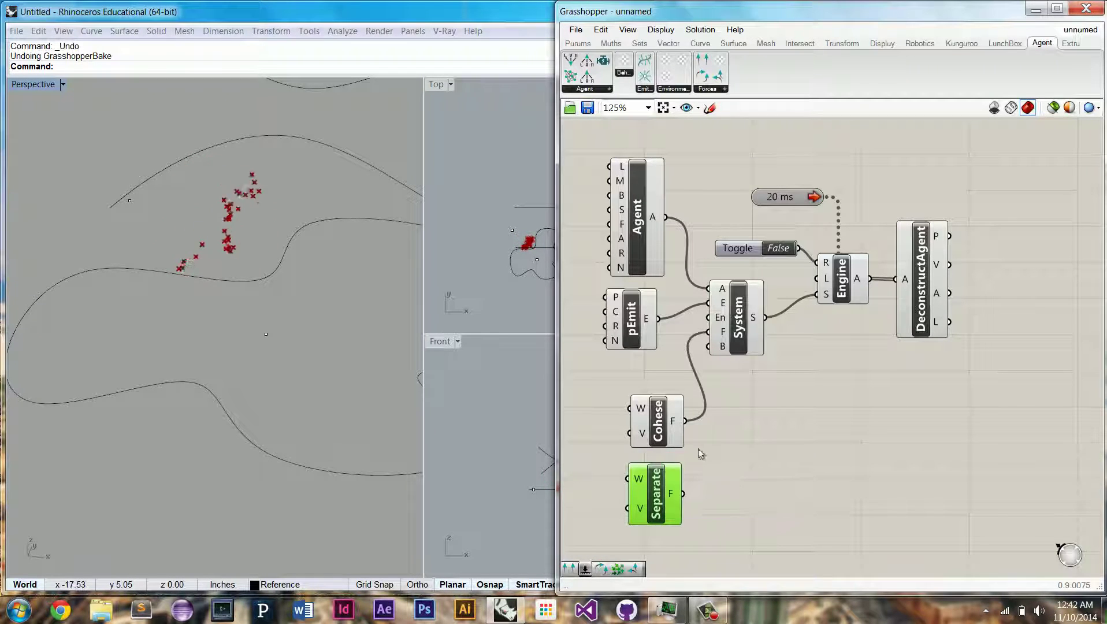
drag(668, 495, 672, 495)
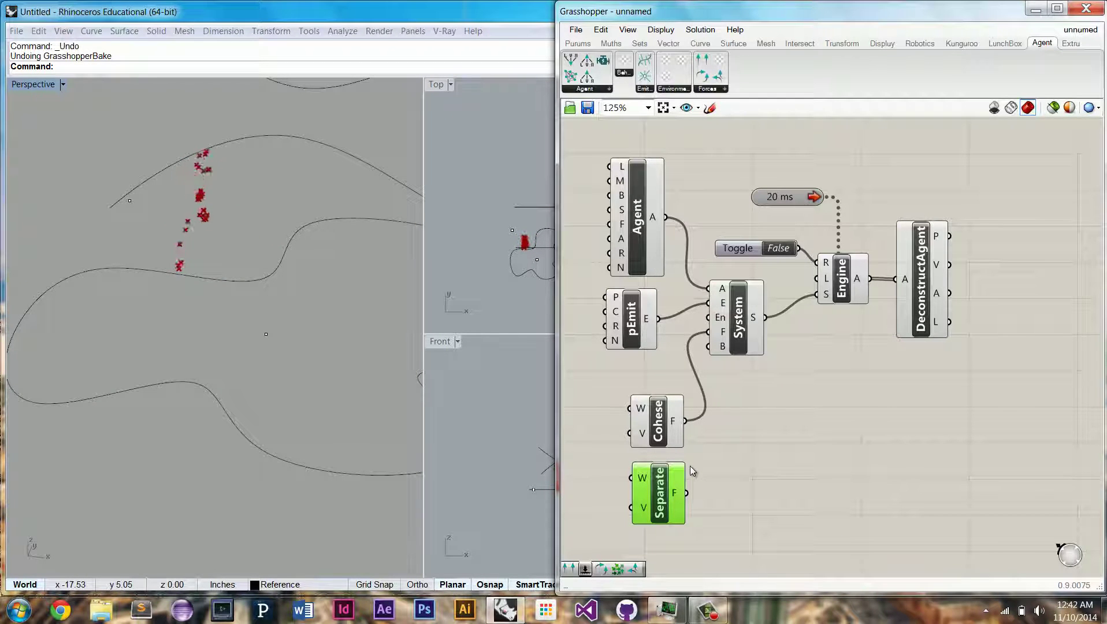
drag(687, 493, 714, 337)
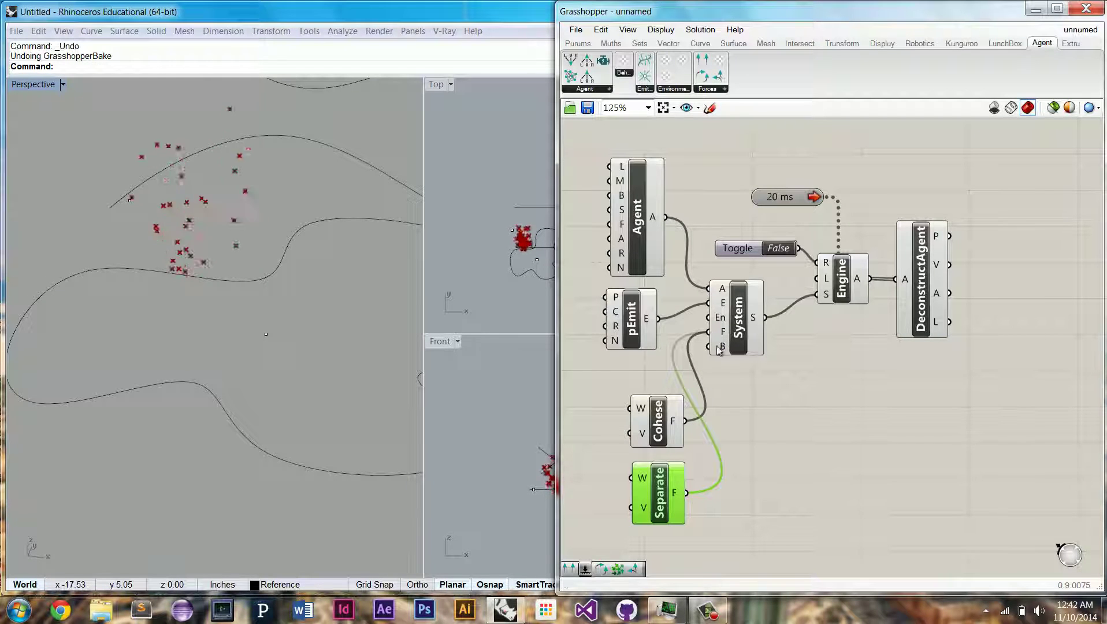
mouse_move(723, 335)
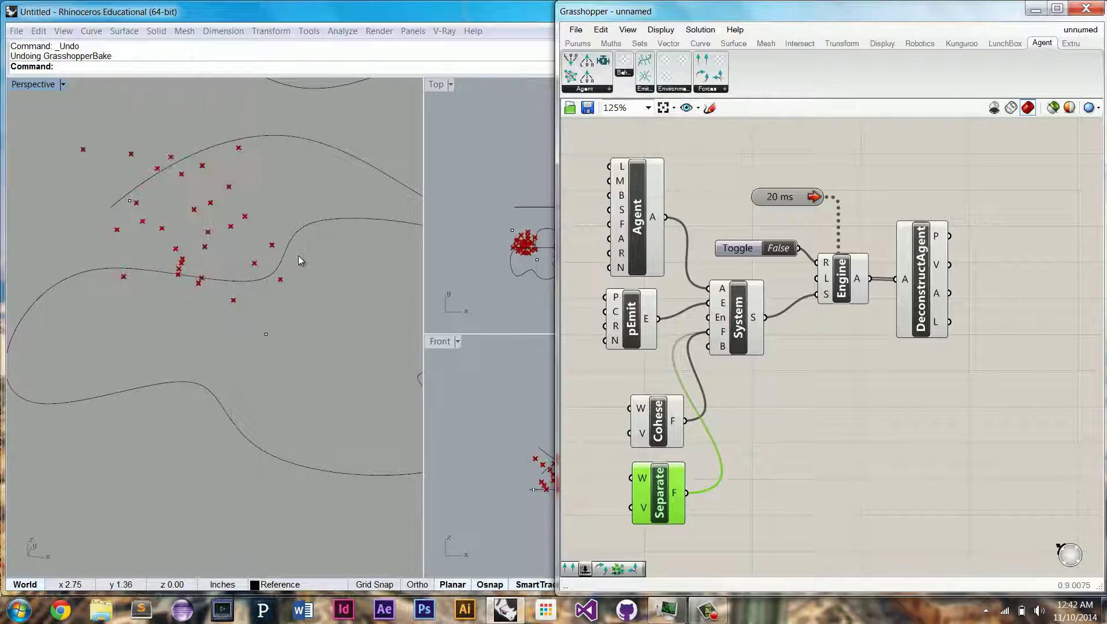
Add an Align force below Separate and wire it as a further force into the System's F input.
right_drag(712, 402, 725, 360)
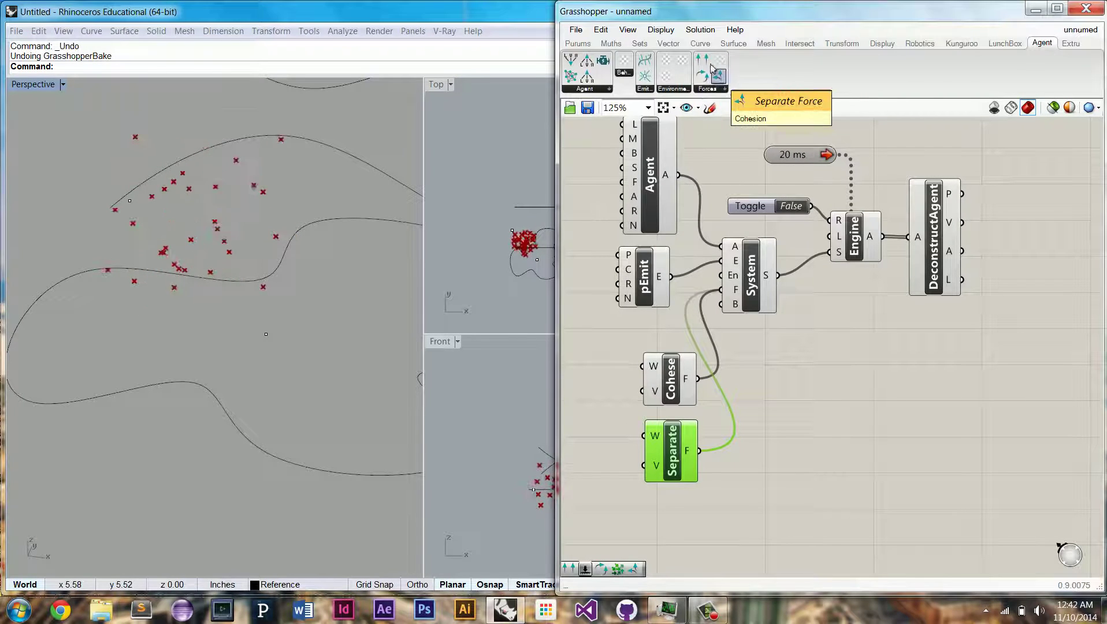
drag(702, 60, 721, 290)
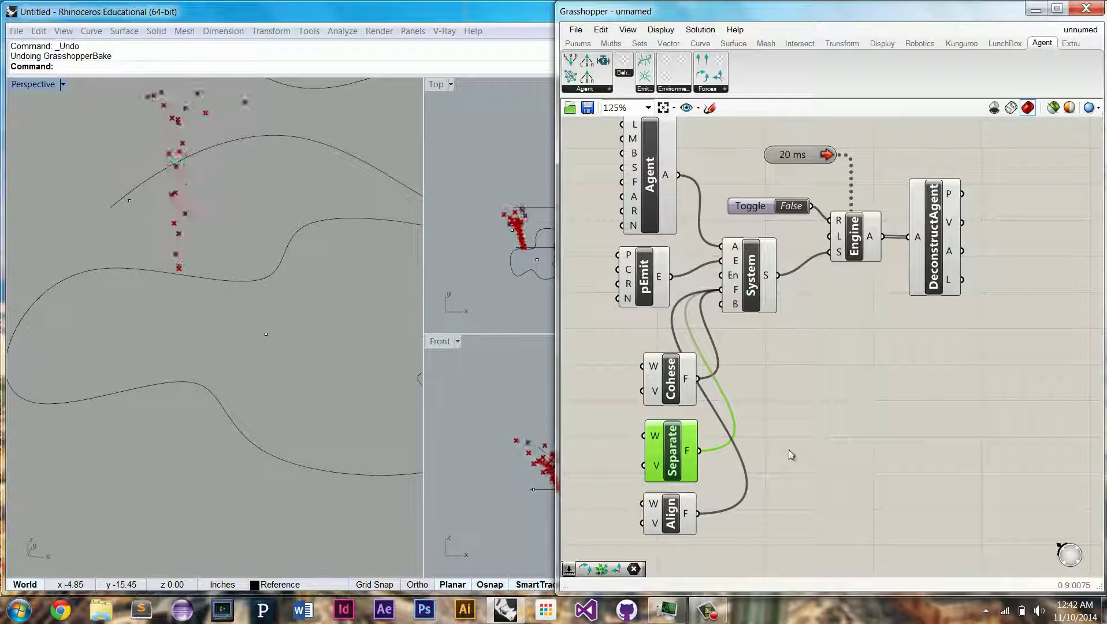
Create a number slider set to 0.25 and connect it to the Align force's weight input.
right_drag(840, 461, 871, 415)
right_drag(762, 444, 823, 419)
click(666, 435)
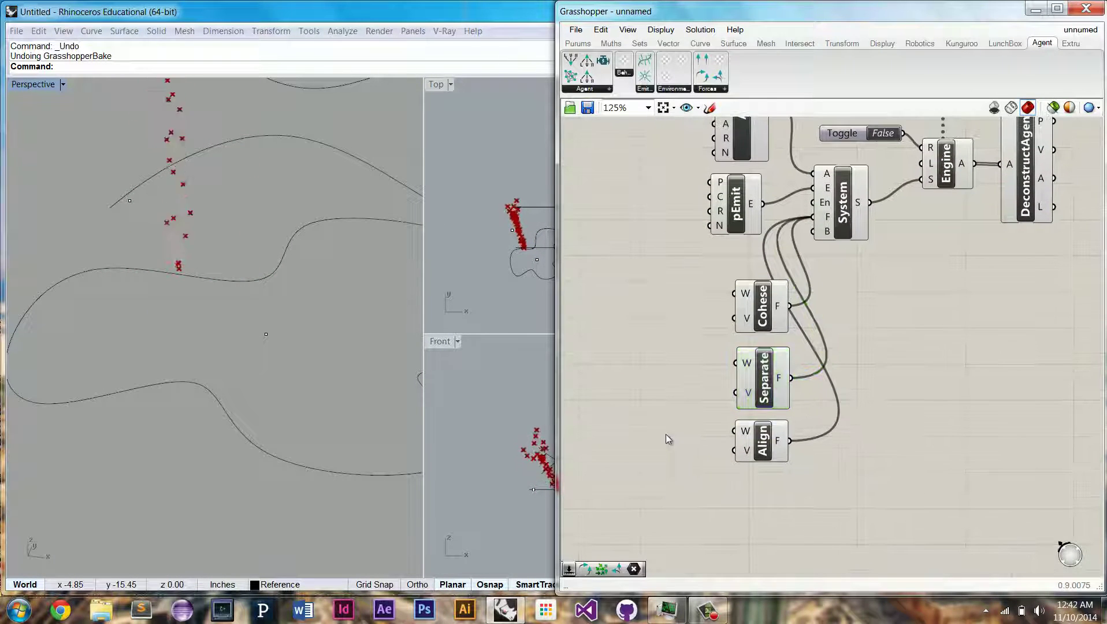
double_click(667, 439)
text(.25)
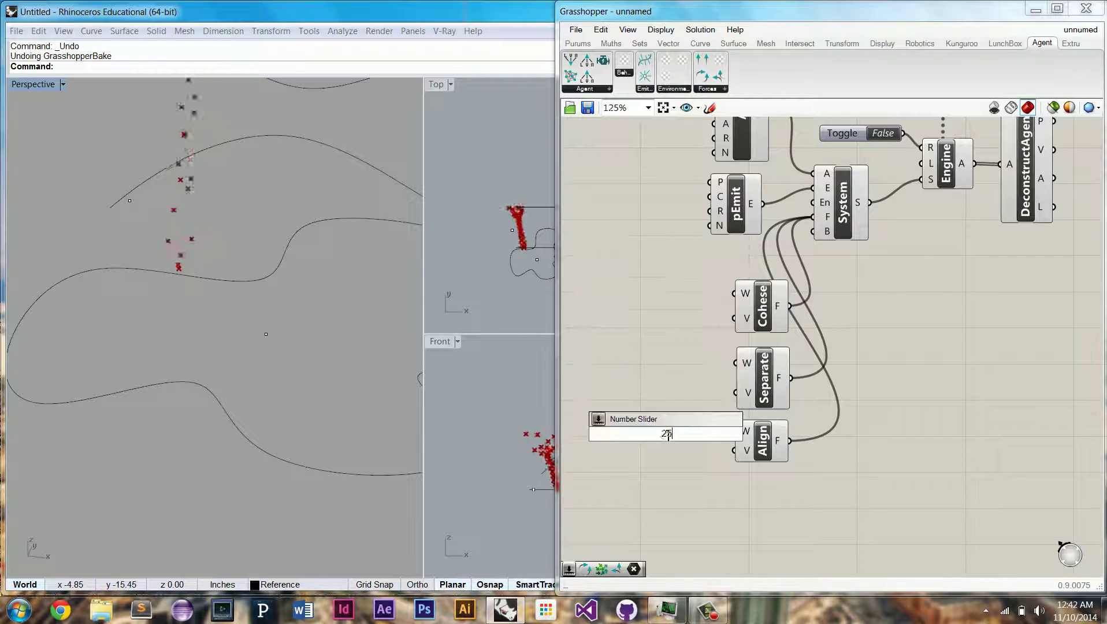
key(Return)
drag(711, 439, 734, 431)
Move the Cohese, Separate and Align forces together with the weight slider closer to the pEmit component.
right_drag(884, 221, 840, 276)
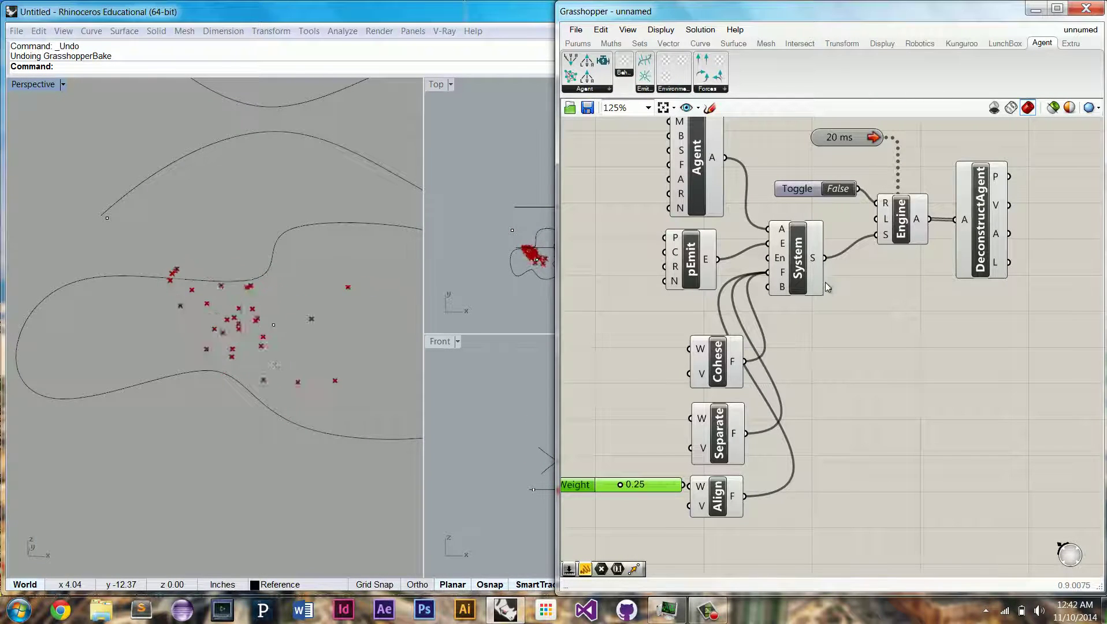
right_drag(236, 347, 263, 323)
right_drag(791, 402, 805, 383)
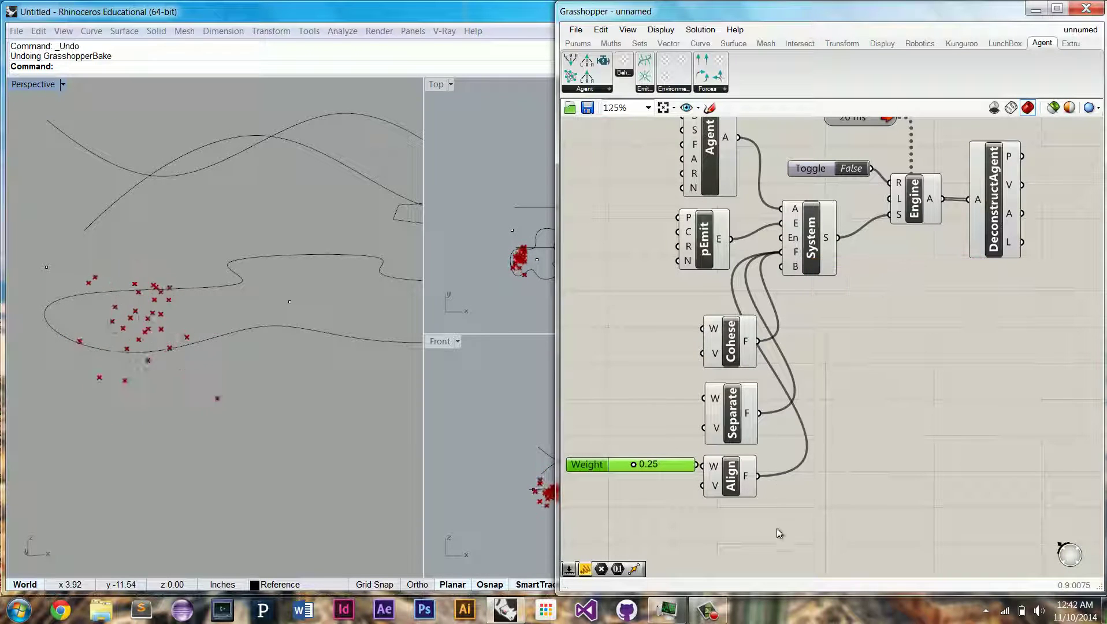
drag(777, 530, 660, 343)
drag(732, 350, 699, 321)
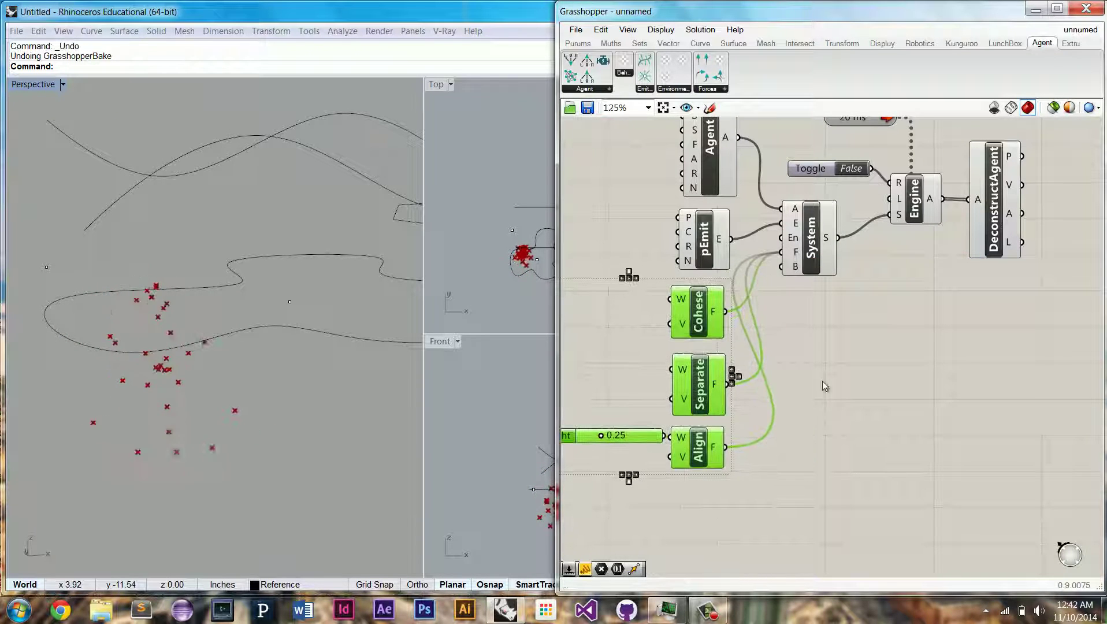
click(825, 386)
Create a number slider set to 150 and connect it to the Agent's lifespan (L) input.
right_drag(700, 252, 725, 338)
double_click(640, 200)
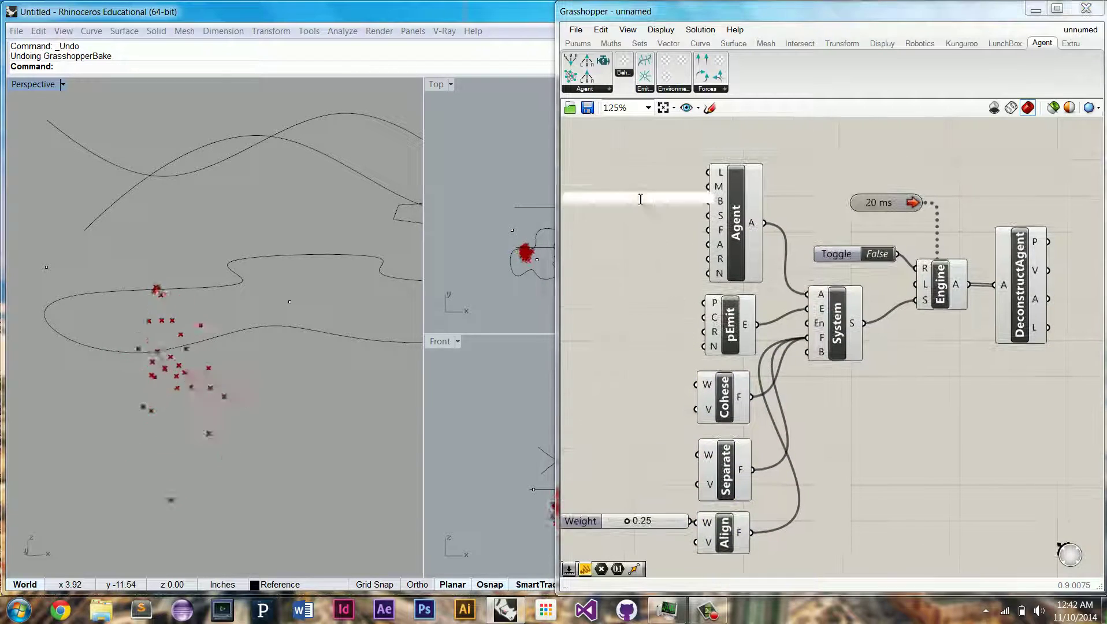
text(1)
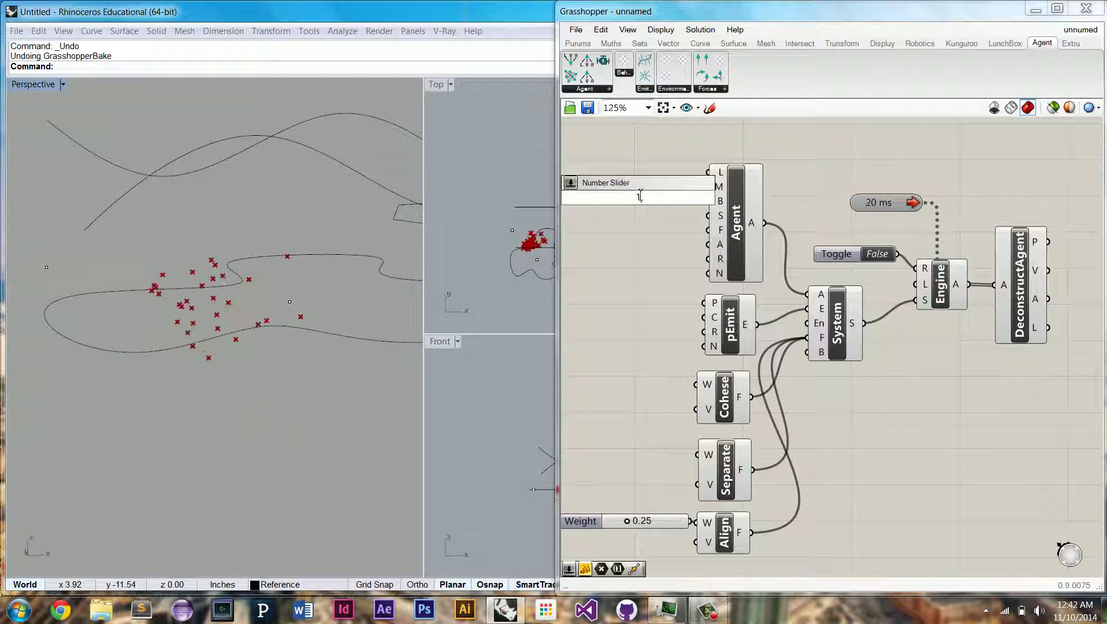
text(50)
key(Return)
drag(673, 198, 709, 172)
Examine the flocking agents' motion around the curves in the perspective view with the longer lifespan.
right_drag(237, 266, 231, 310)
scroll(231, 310, down, 8)
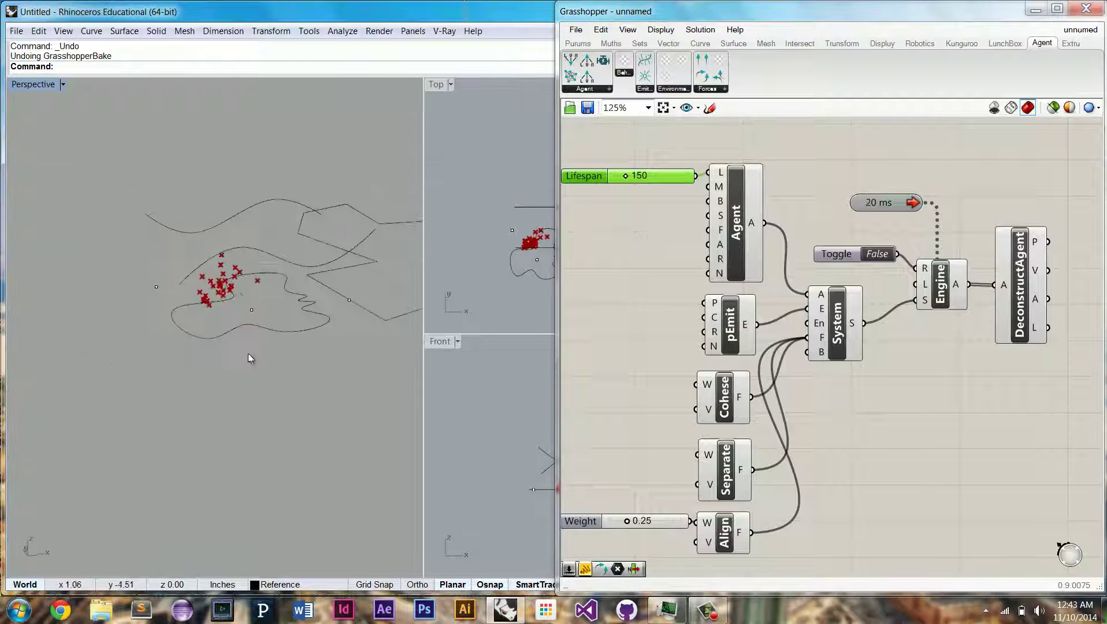
right_drag(248, 354, 223, 261)
scroll(224, 264, up, 4)
scroll(224, 265, down, 3)
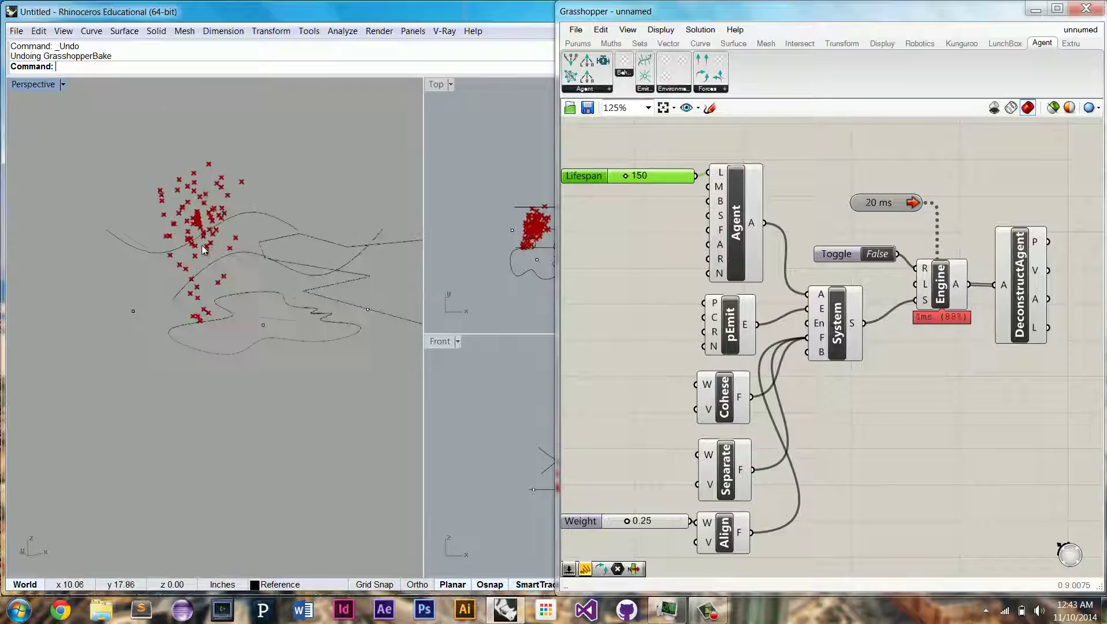
scroll(202, 245, up, 2)
right_drag(877, 411, 917, 323)
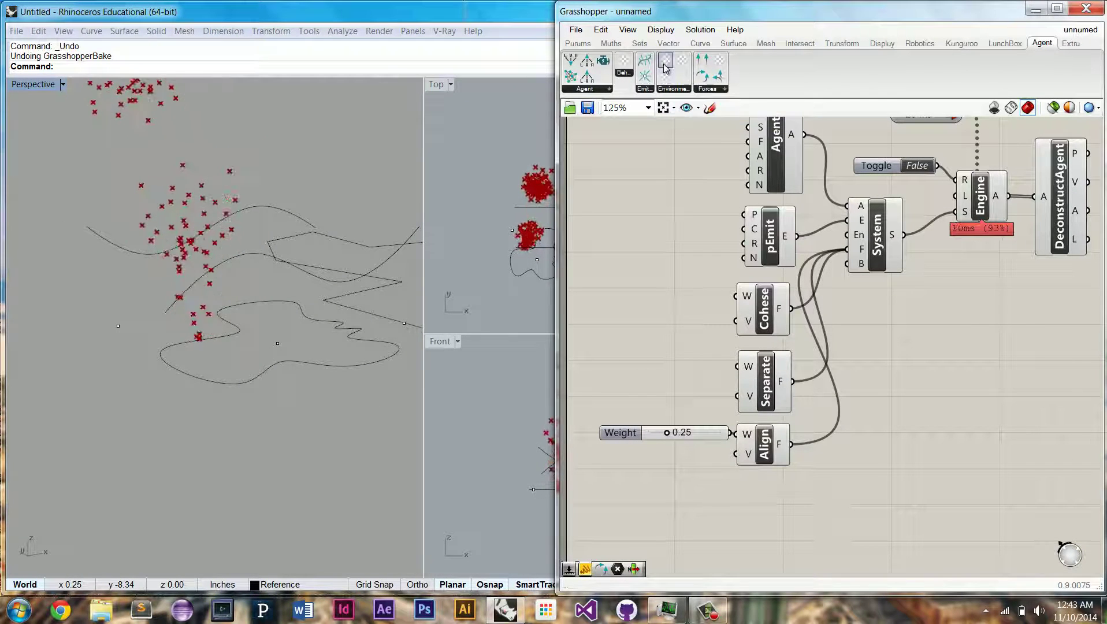
Add a WBoxEnv environment component below the Align force and place a Box component beside its input.
click(685, 62)
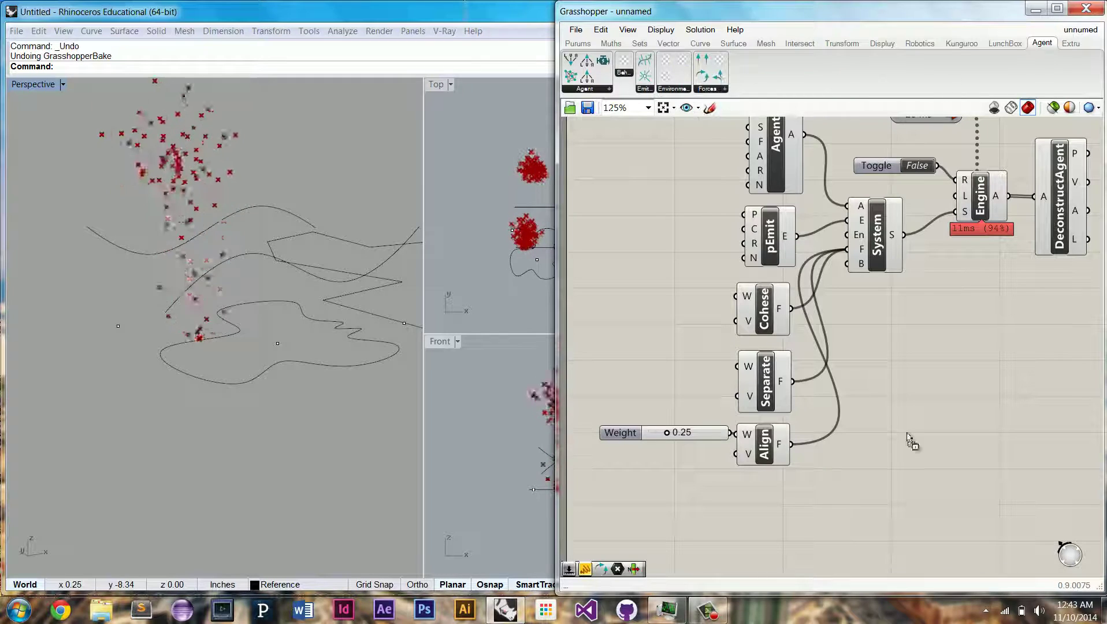
drag(912, 442, 753, 512)
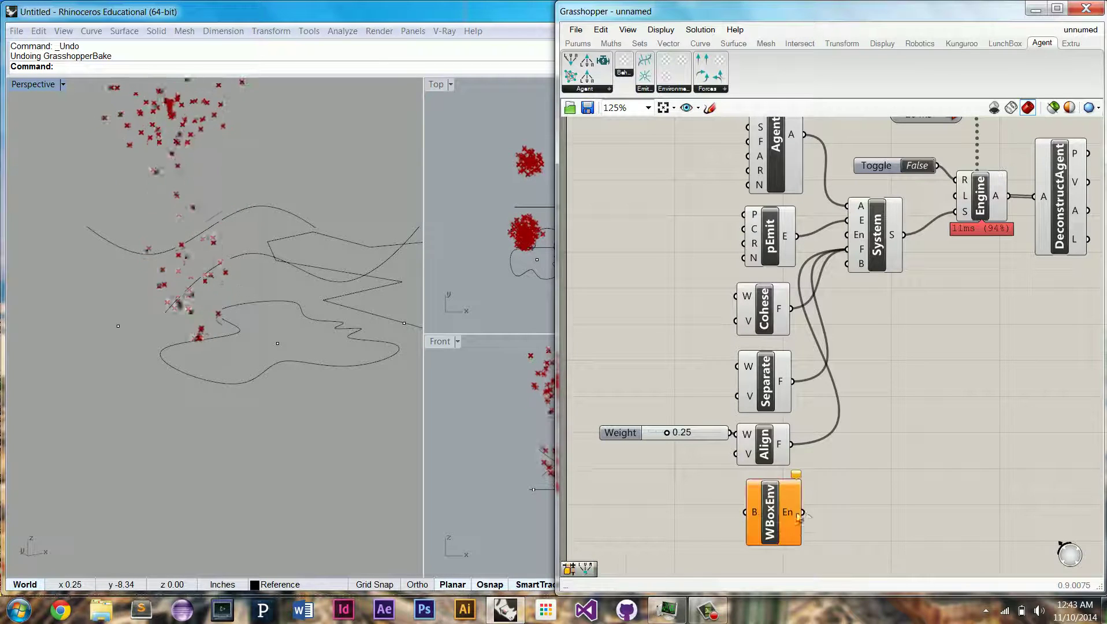
double_click(636, 515)
text(box)
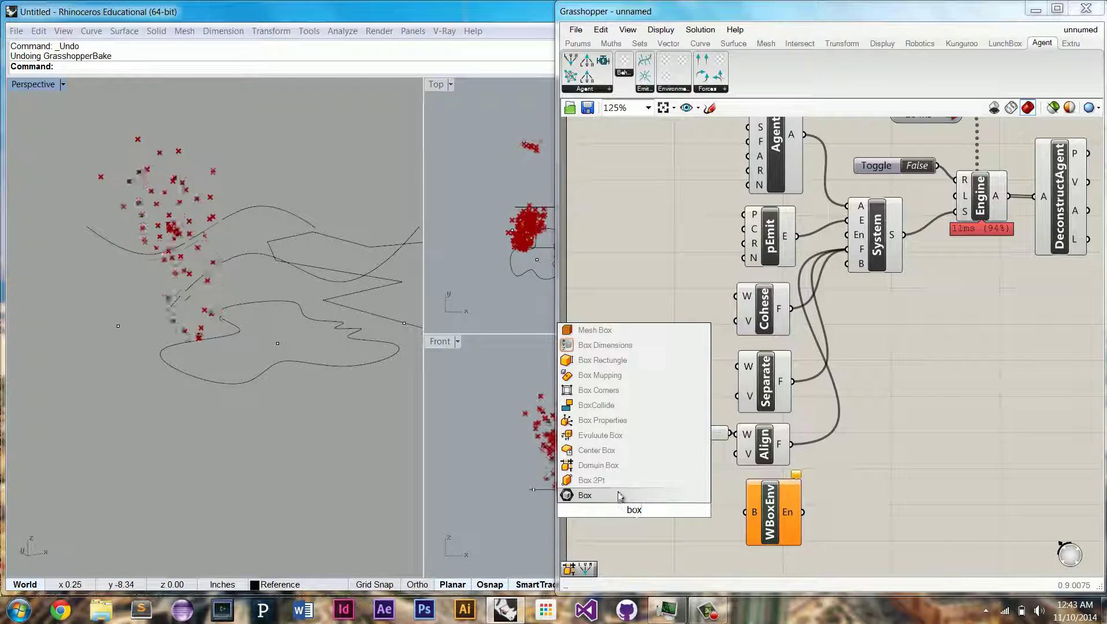
click(620, 496)
click(607, 504)
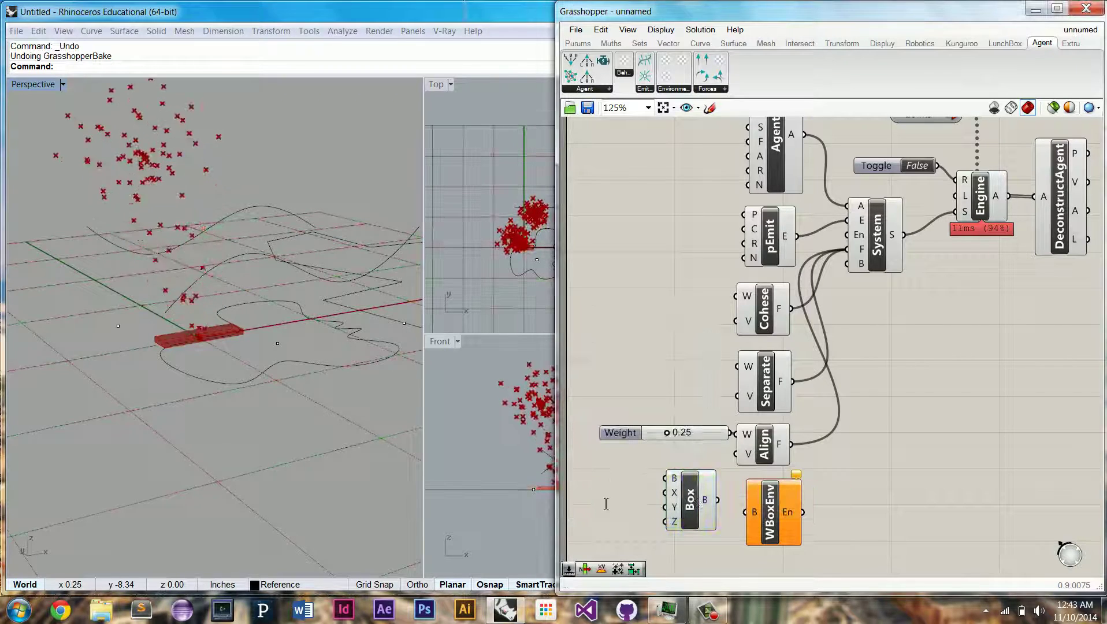
Create a number slider set to 10 and connect it to the Box component's X, Y and Z inputs.
double_click(607, 504)
text(10)
key(Return)
drag(651, 495, 665, 522)
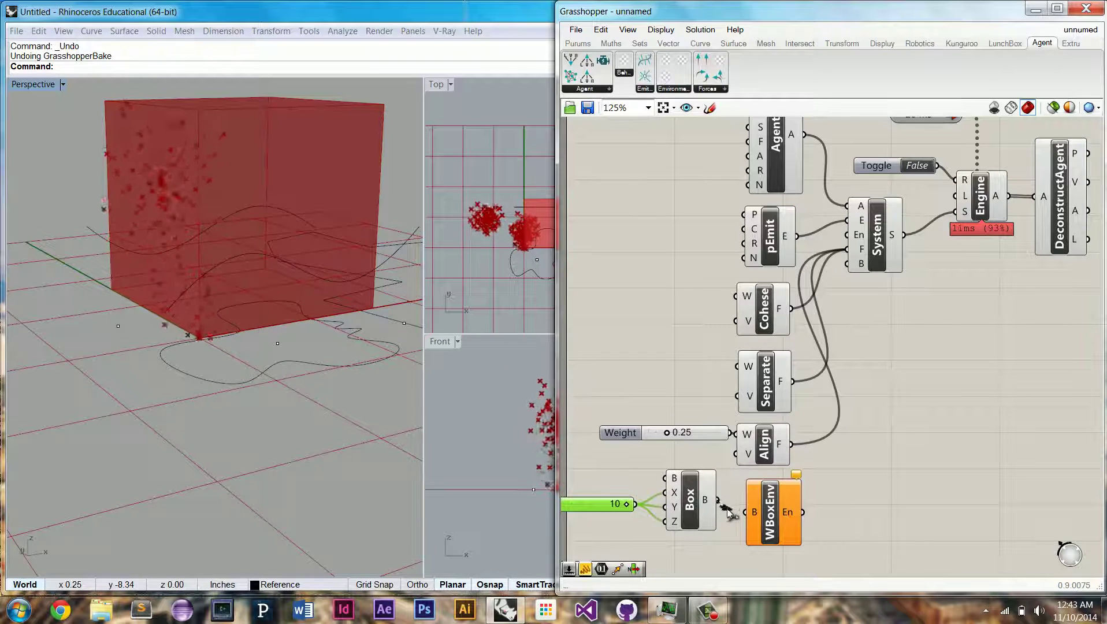
Connect the Box output to WBoxEnv and the WBoxEnv output to the System's environment (En) input.
drag(746, 514, 746, 513)
drag(767, 514, 760, 512)
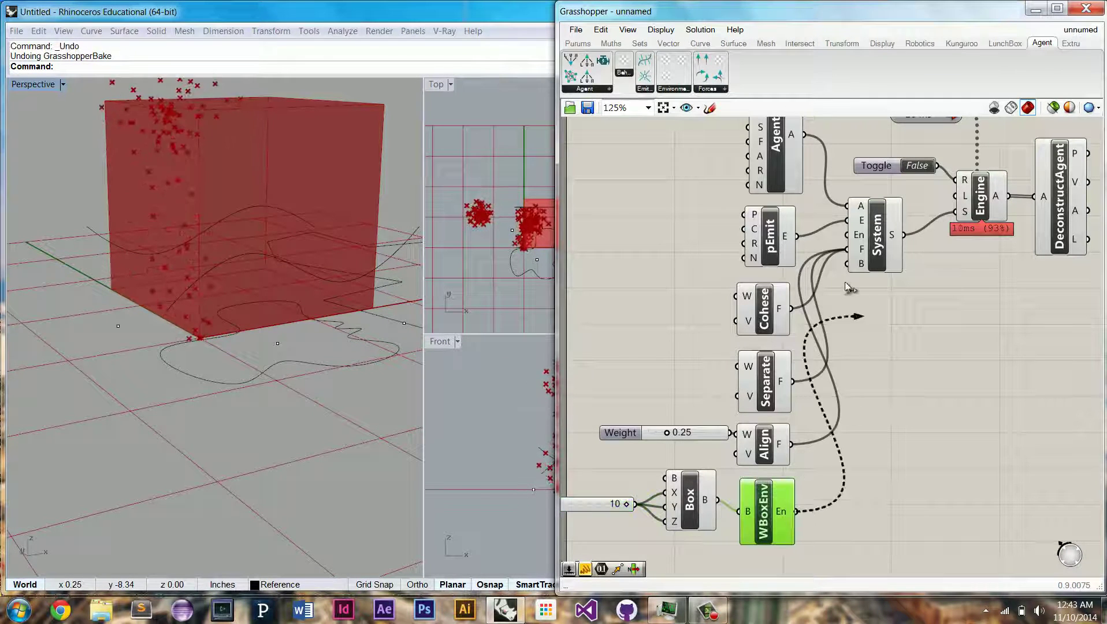
drag(849, 289, 858, 236)
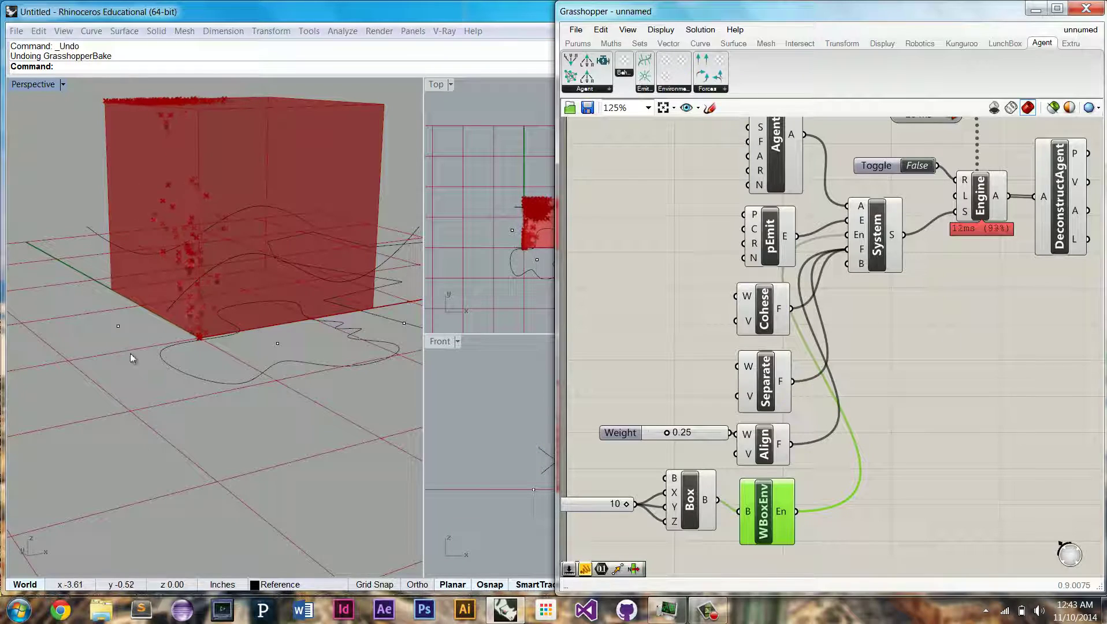
Add a Contain force, feed WBoxEnv into its En input, and connect its output to the System's F input.
right_drag(172, 212, 219, 249)
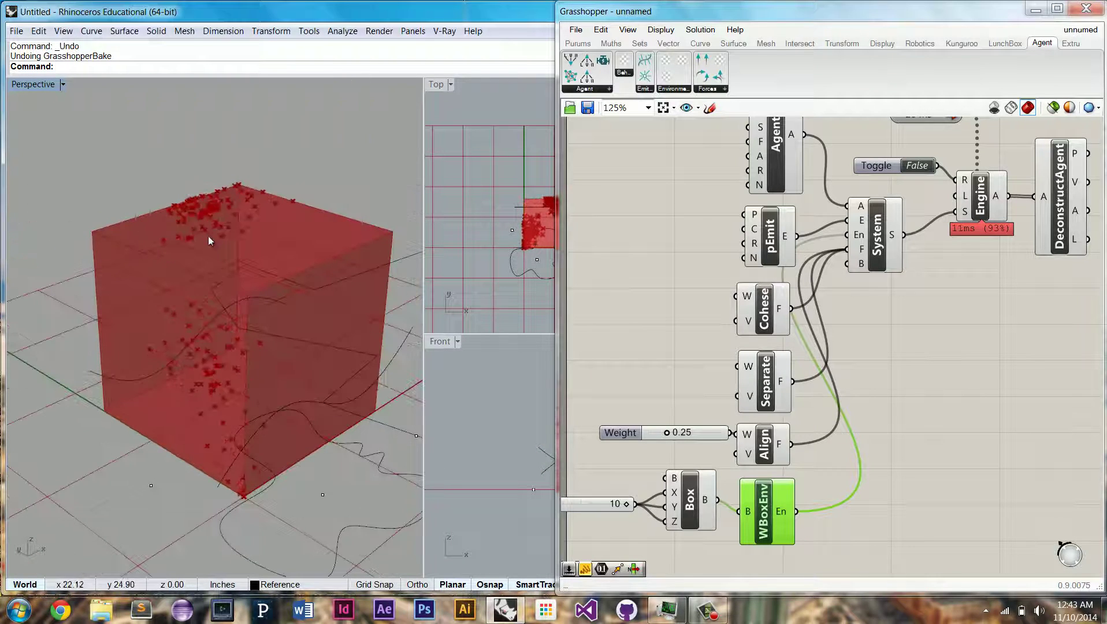
right_drag(191, 347, 87, 241)
right_drag(136, 288, 96, 263)
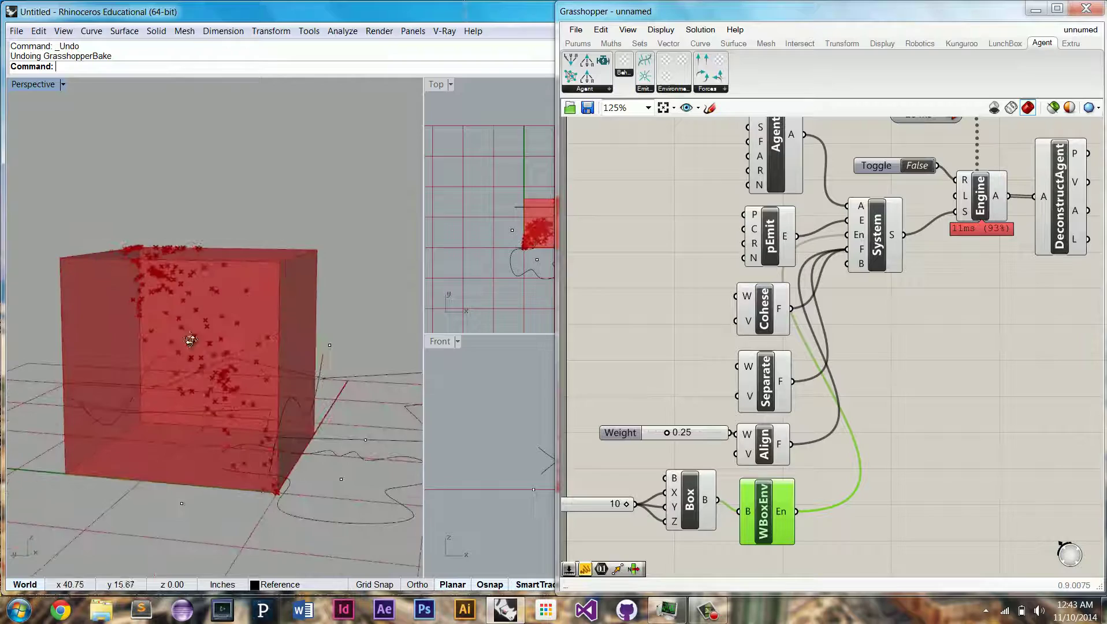
right_drag(190, 339, 172, 338)
right_drag(765, 325, 758, 271)
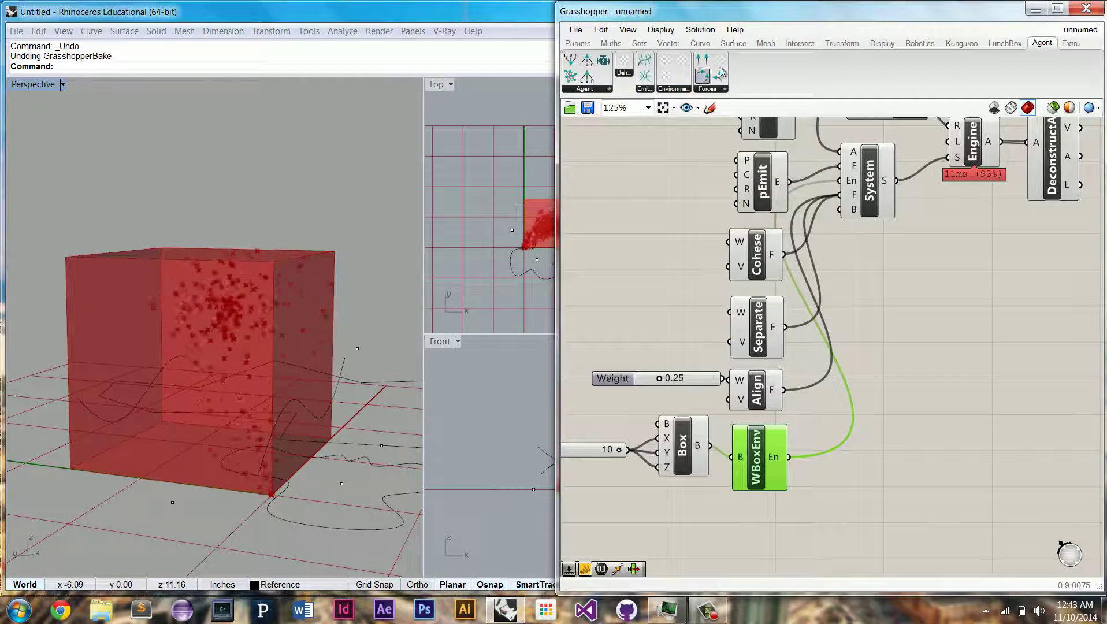
drag(720, 62, 917, 321)
drag(868, 414, 847, 431)
drag(869, 417, 850, 411)
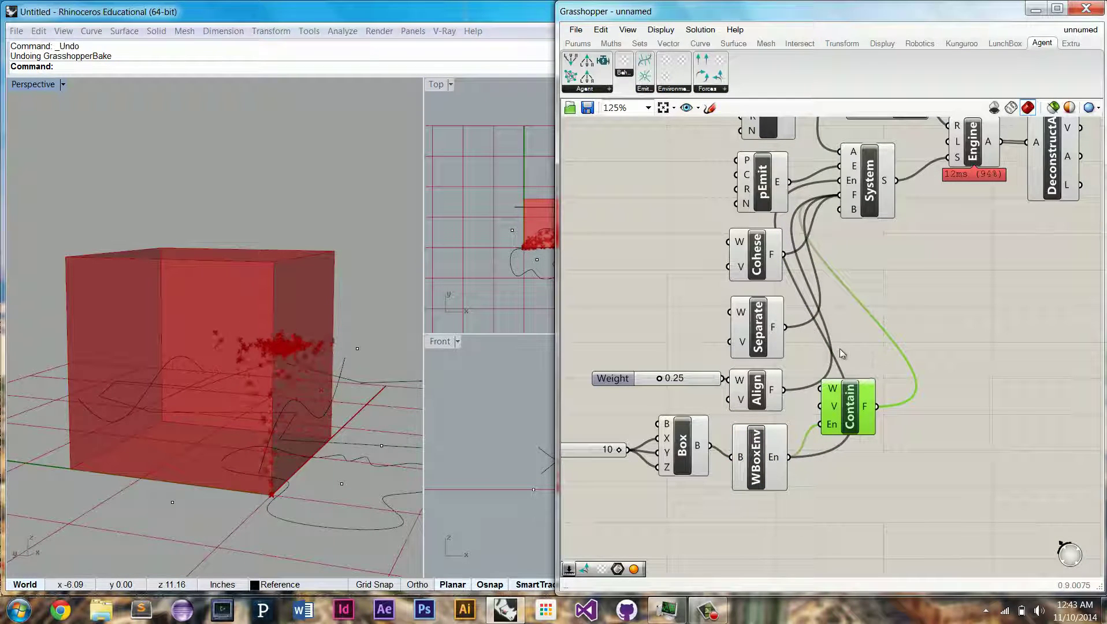
Move the Contain force away from WBoxEnv and connect a new 0.2 number slider to its vision multiplier (V) input.
right_drag(861, 306, 888, 331)
drag(871, 430, 975, 432)
double_click(884, 430)
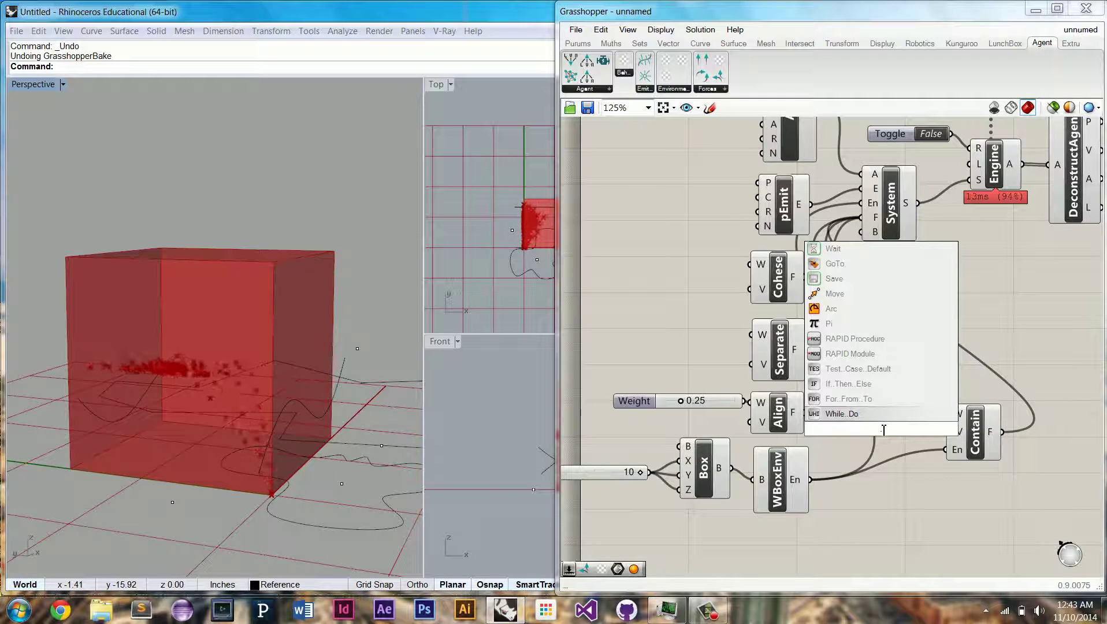
text(0.2)
key(Return)
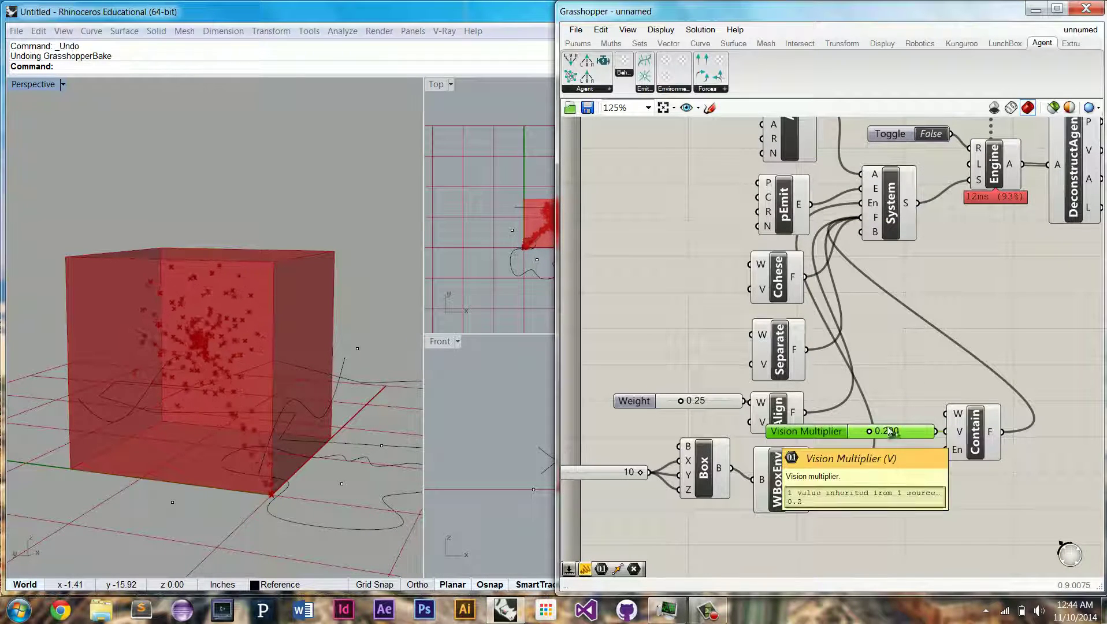
Place a point object in Rhino on the ground plane inside the box.
right_drag(217, 338, 238, 338)
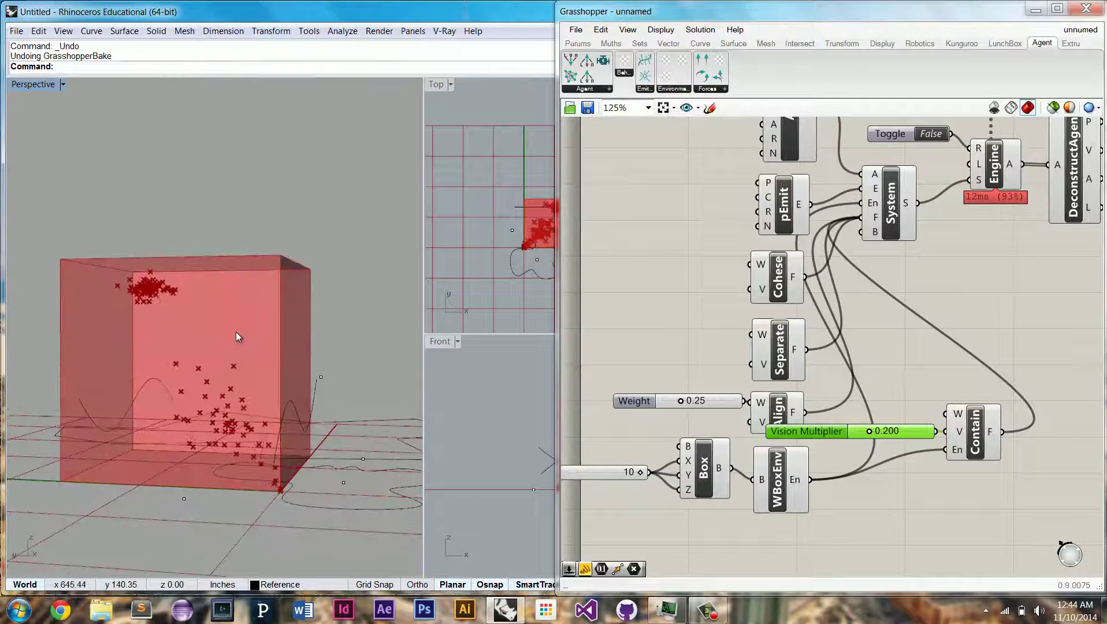
right_drag(264, 334, 236, 374)
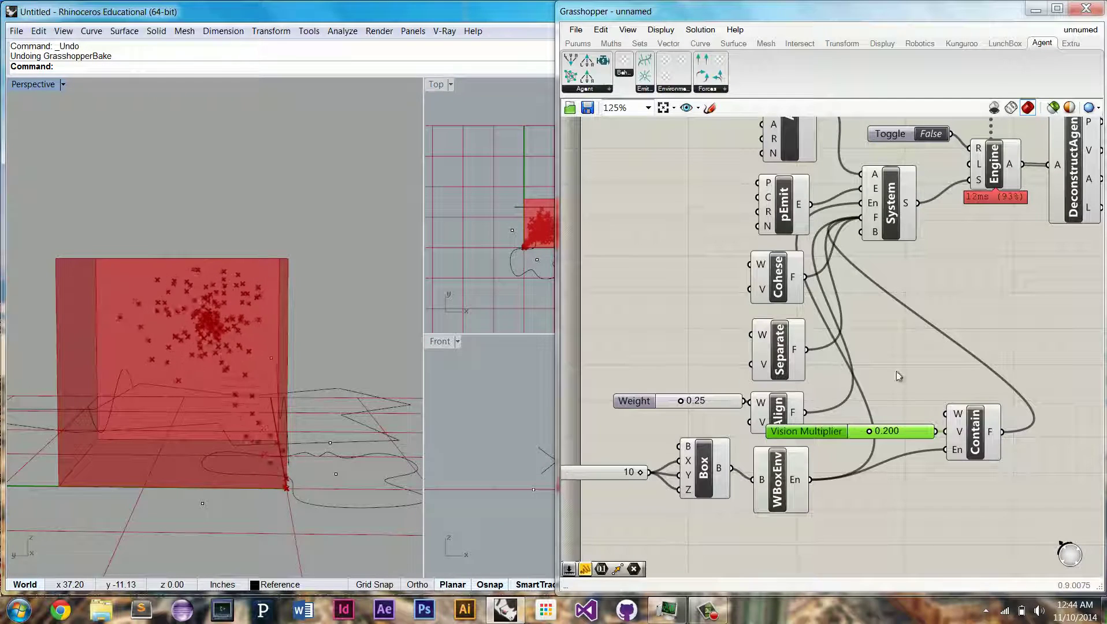
right_drag(909, 361, 860, 364)
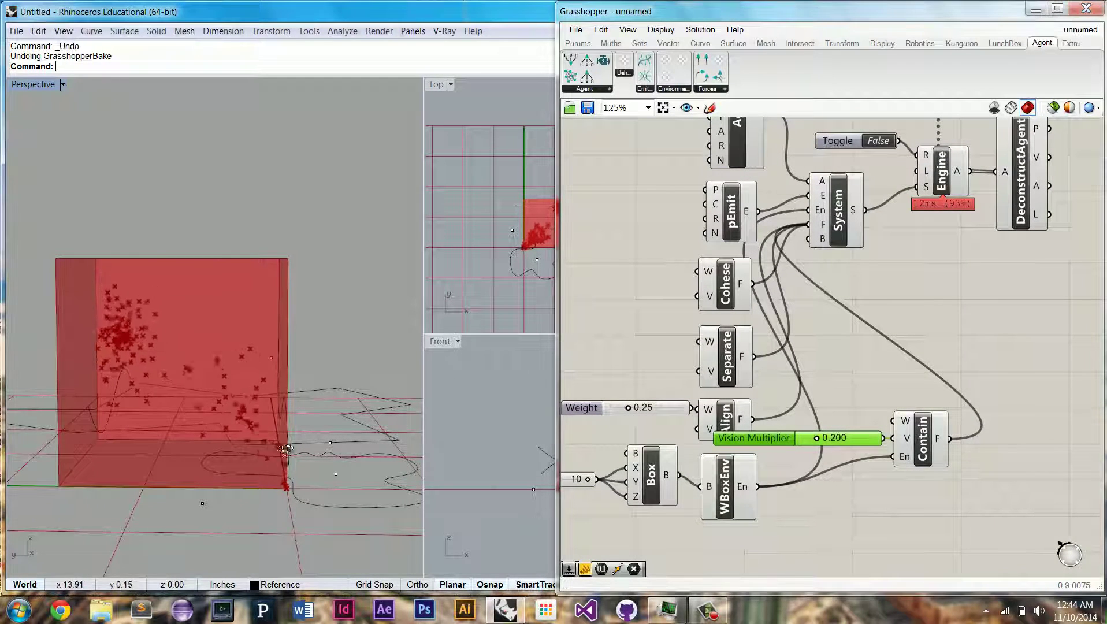
right_drag(380, 385, 286, 480)
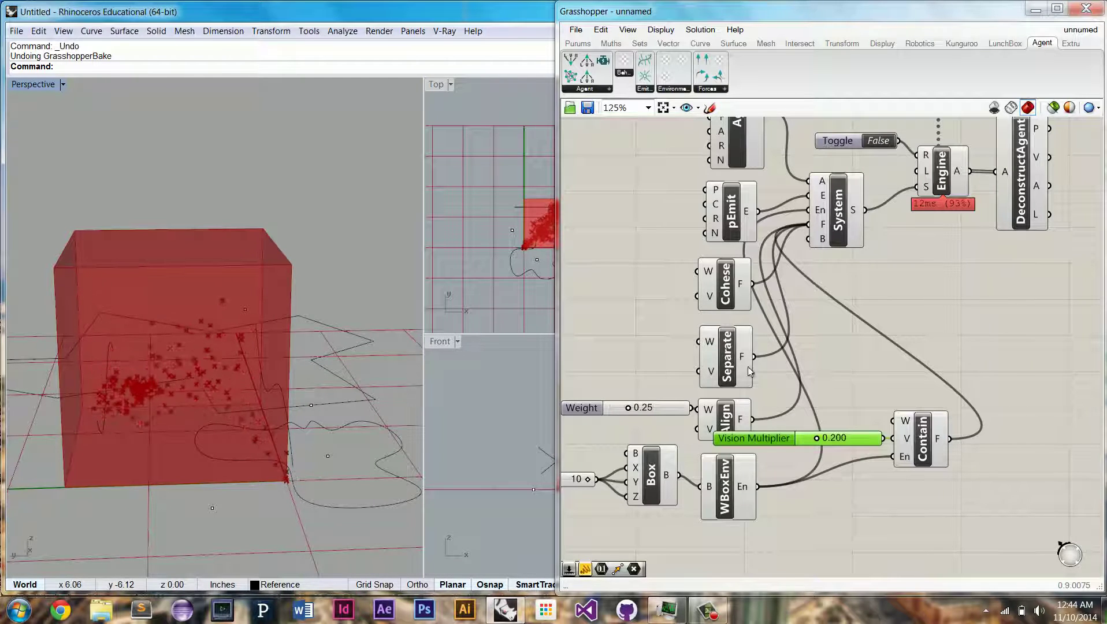
right_drag(730, 206, 732, 276)
click(732, 276)
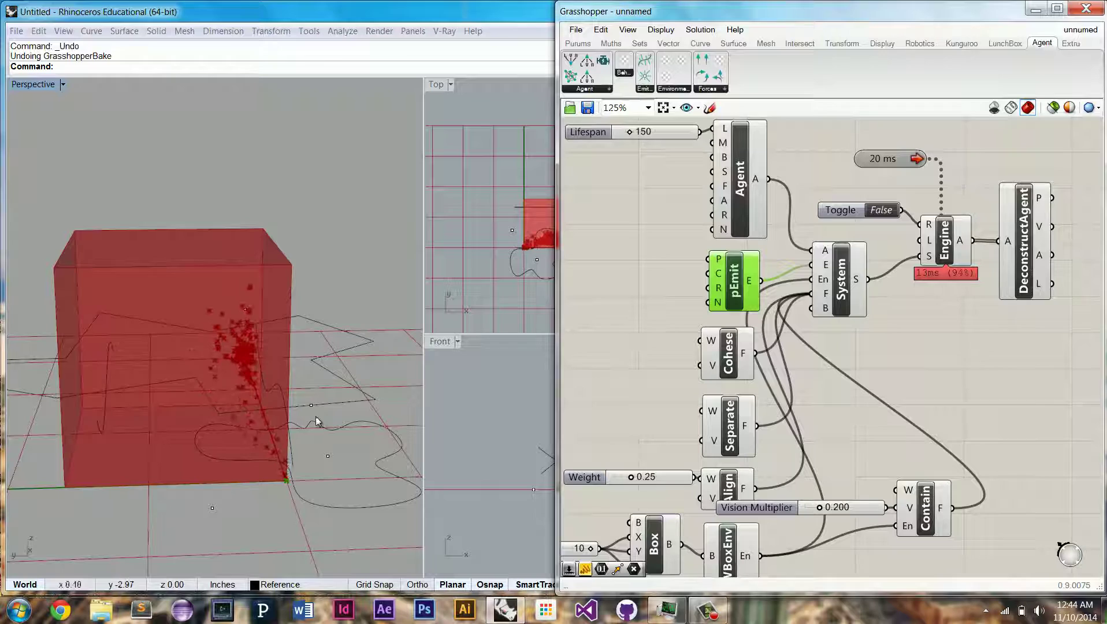
right_drag(211, 447, 210, 455)
text(p)
key(Return)
click(165, 437)
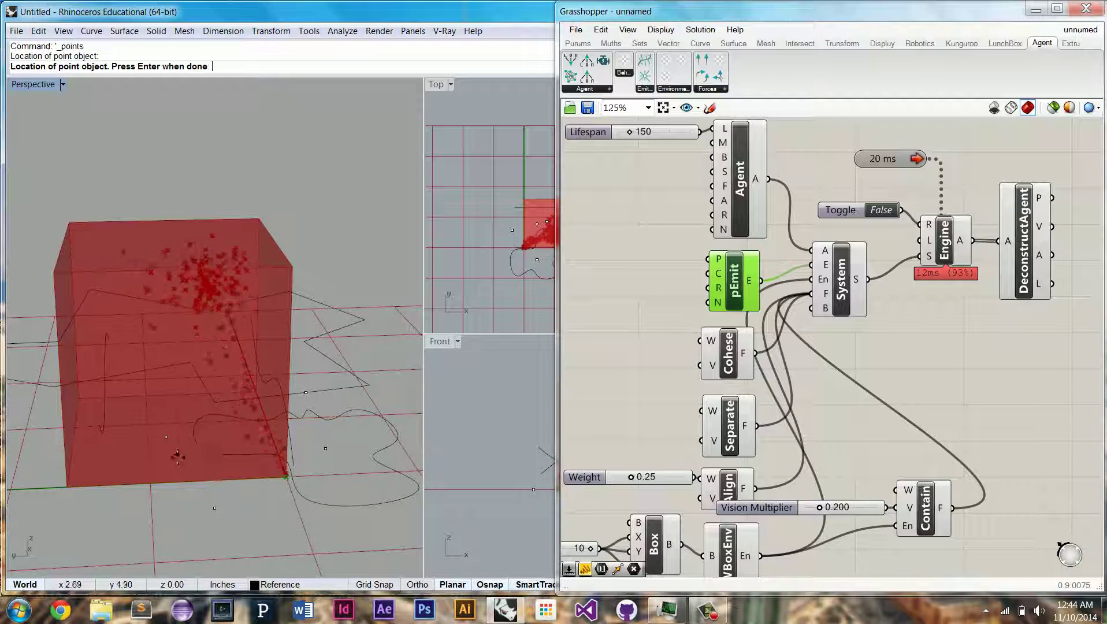
drag(183, 451, 185, 454)
Add a Point parameter, connect it to pEmit's P input, and reference the Rhino point in it.
double_click(652, 263)
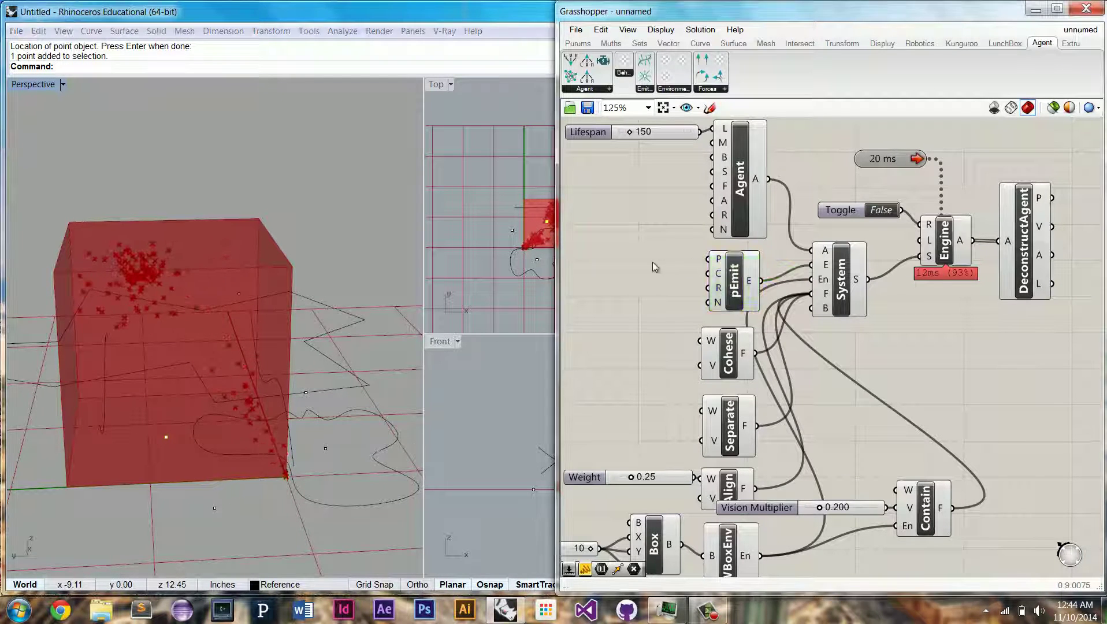
text(pt)
click(639, 251)
right_click(652, 262)
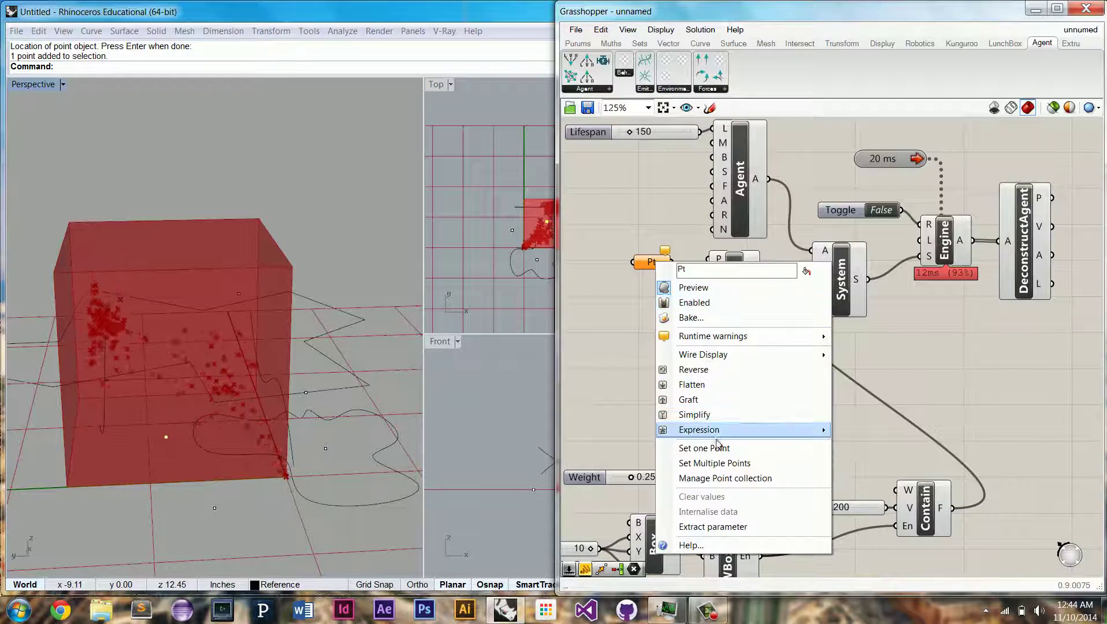
click(688, 450)
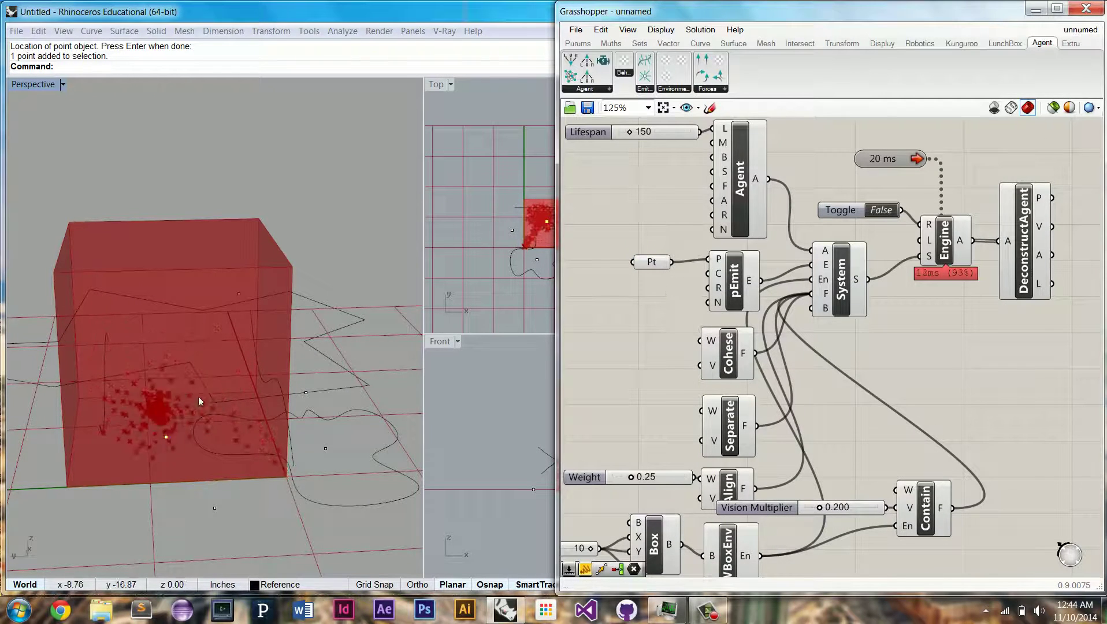
Move the emitter point across the ground plane and raise it to about the box's mid-height in the Front view.
drag(167, 437, 189, 411)
right_drag(489, 395, 425, 398)
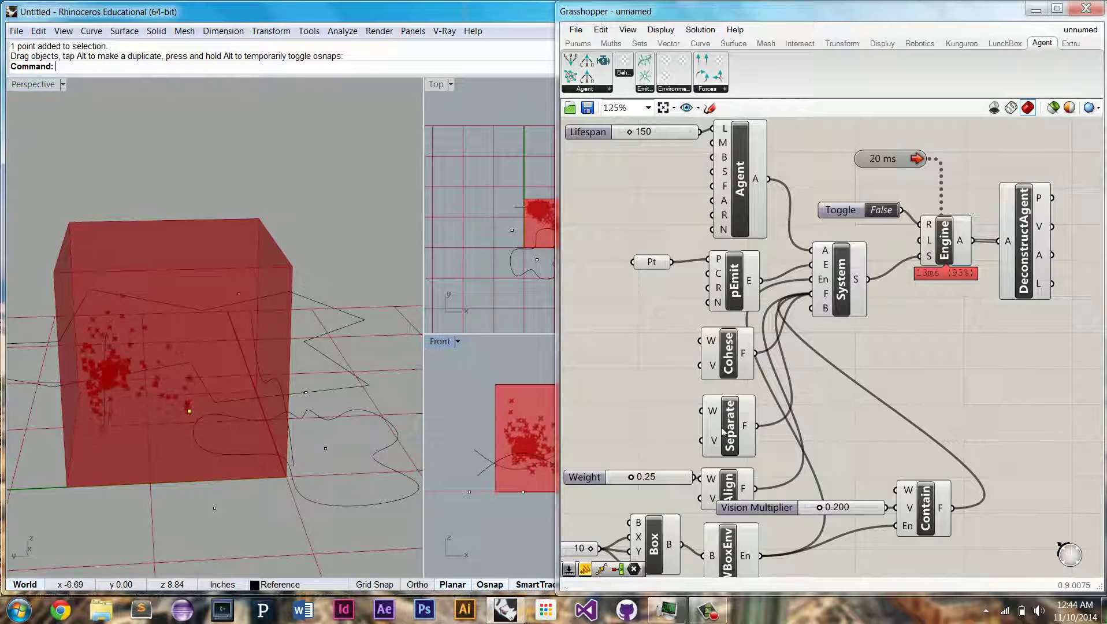
right_drag(509, 433, 444, 435)
scroll(512, 484, up, 2)
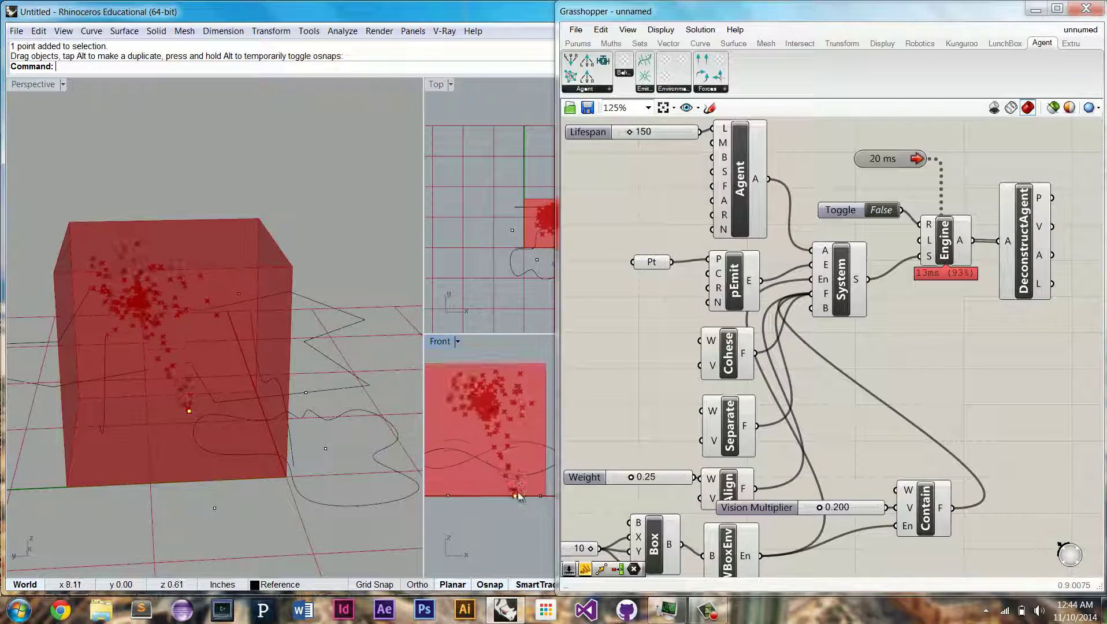
drag(515, 496, 485, 431)
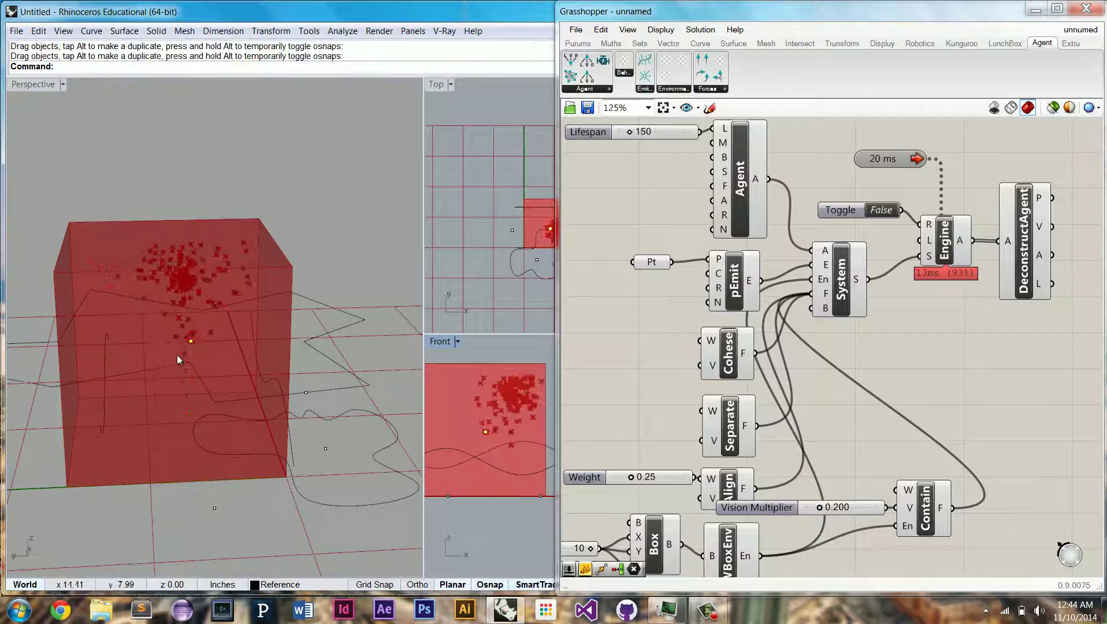
Add a SrfEnv surface environment component below WBoxEnv.
mouse_move(177, 355)
right_down()
mouse_move(215, 308)
mouse_move(186, 328)
mouse_move(149, 329)
mouse_move(170, 345)
right_up()
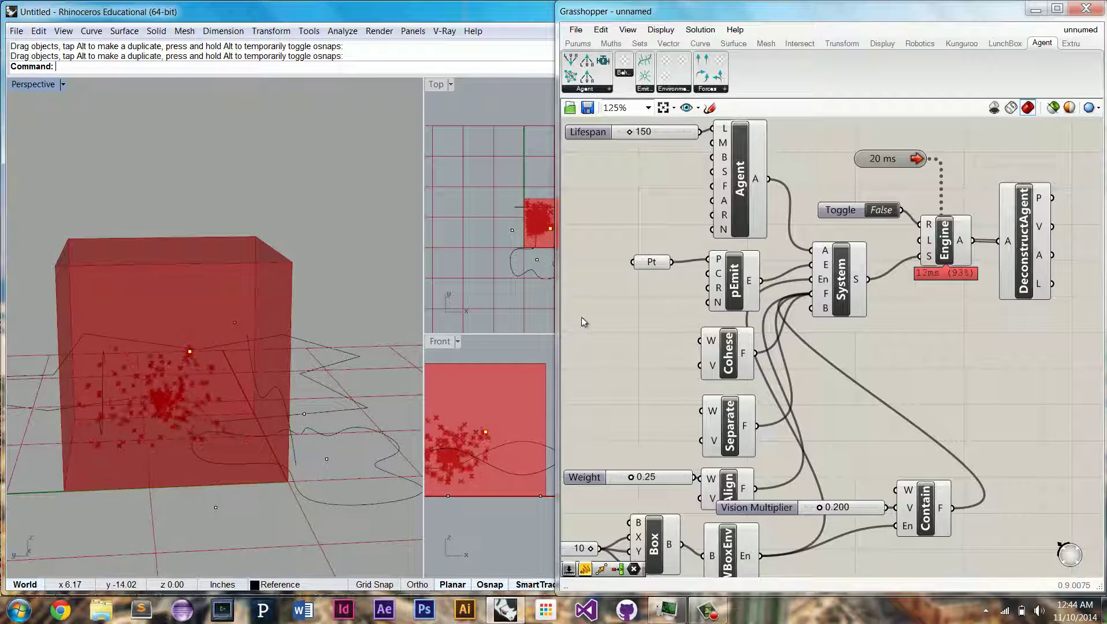
right_drag(830, 345, 843, 292)
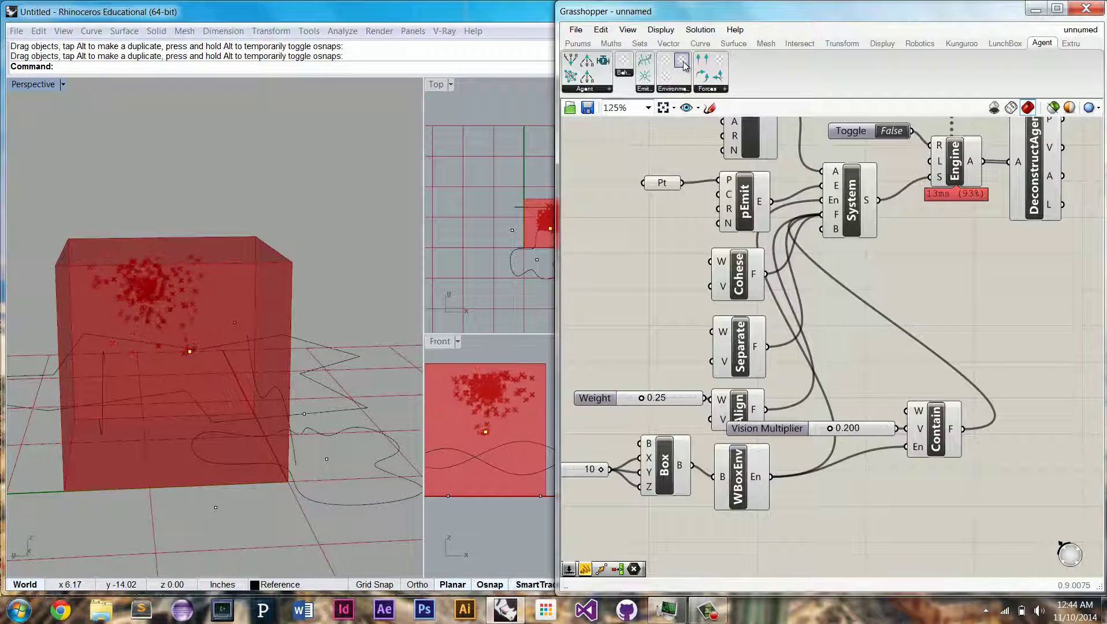
drag(682, 64, 774, 506)
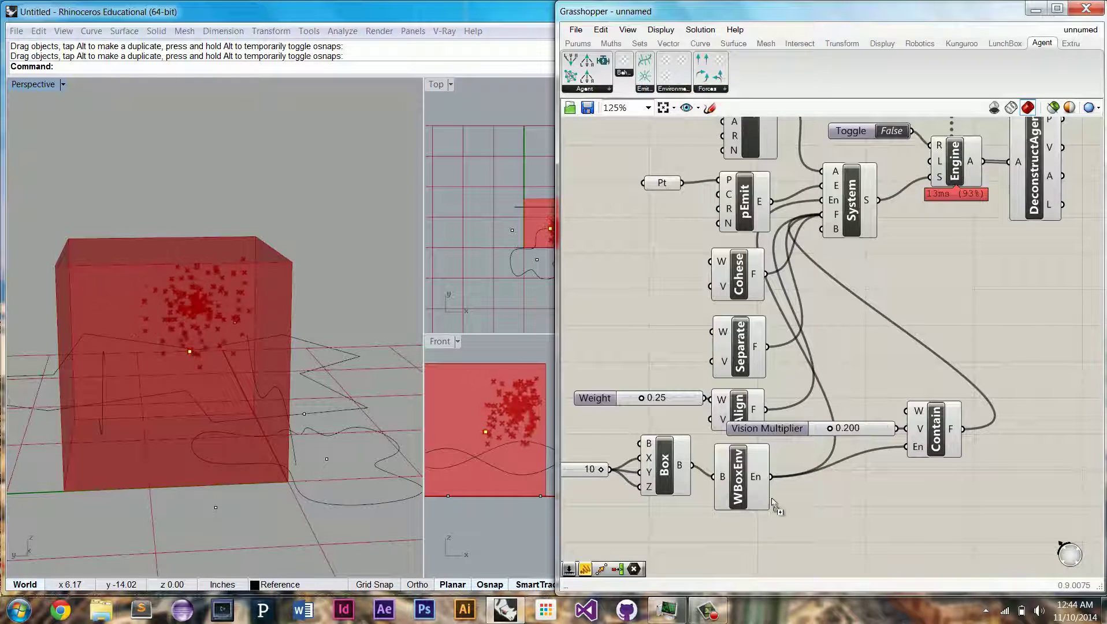
right_drag(801, 463, 833, 341)
Loft a surface between the two wavy curves in Rhino and select the resulting surface.
right_drag(203, 388, 196, 448)
mouse_move(260, 379)
right_down()
mouse_move(275, 366)
mouse_move(259, 384)
right_up()
click(109, 355)
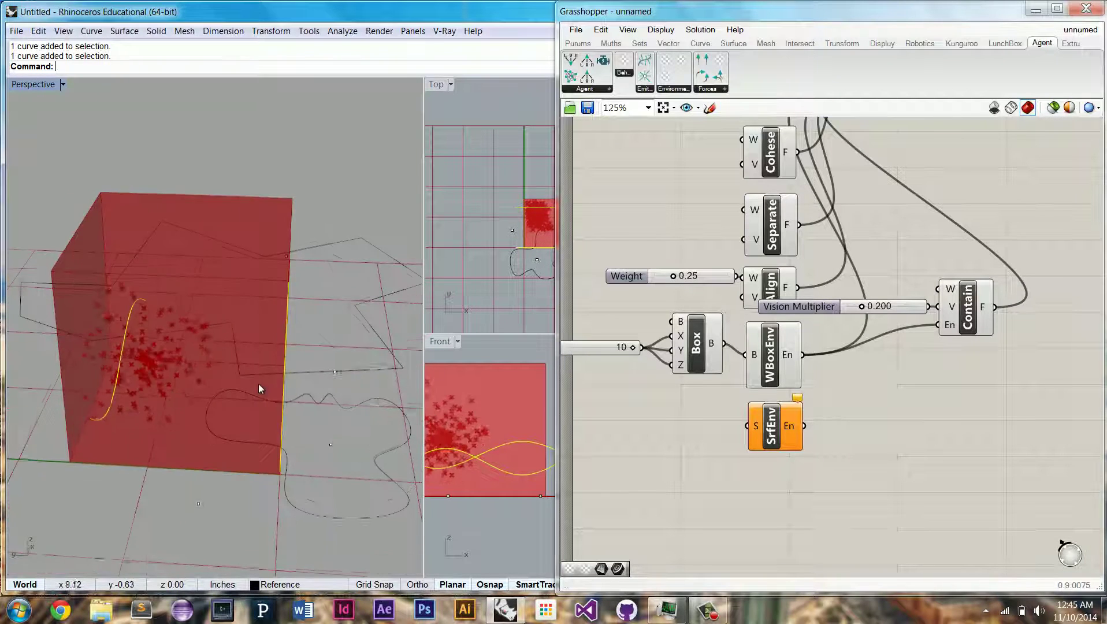
text(loft)
key(Return)
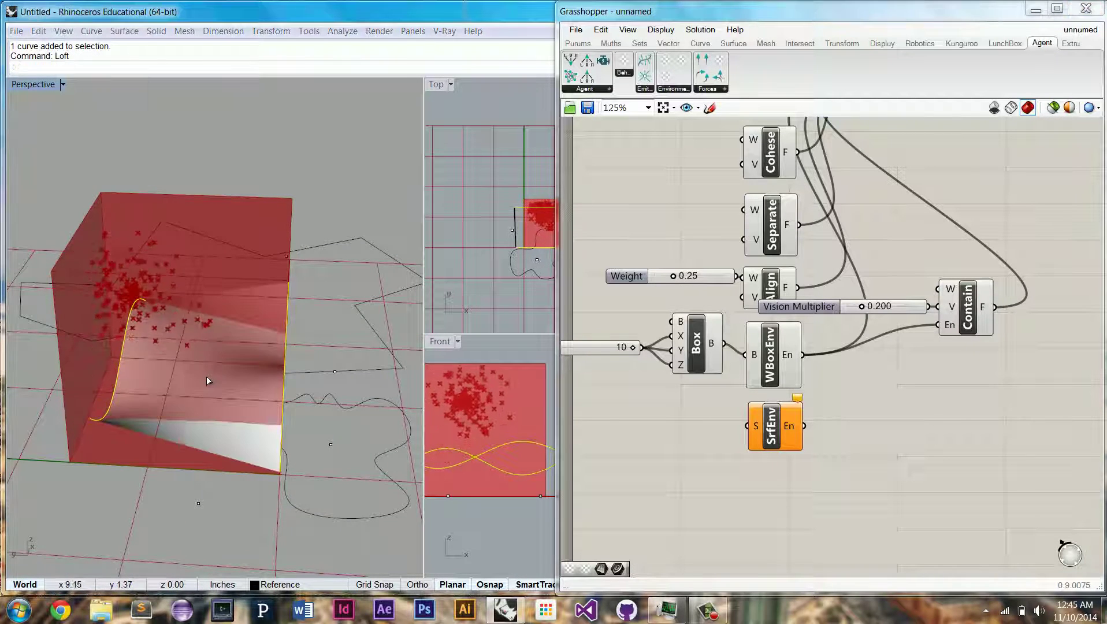
click(373, 444)
click(245, 439)
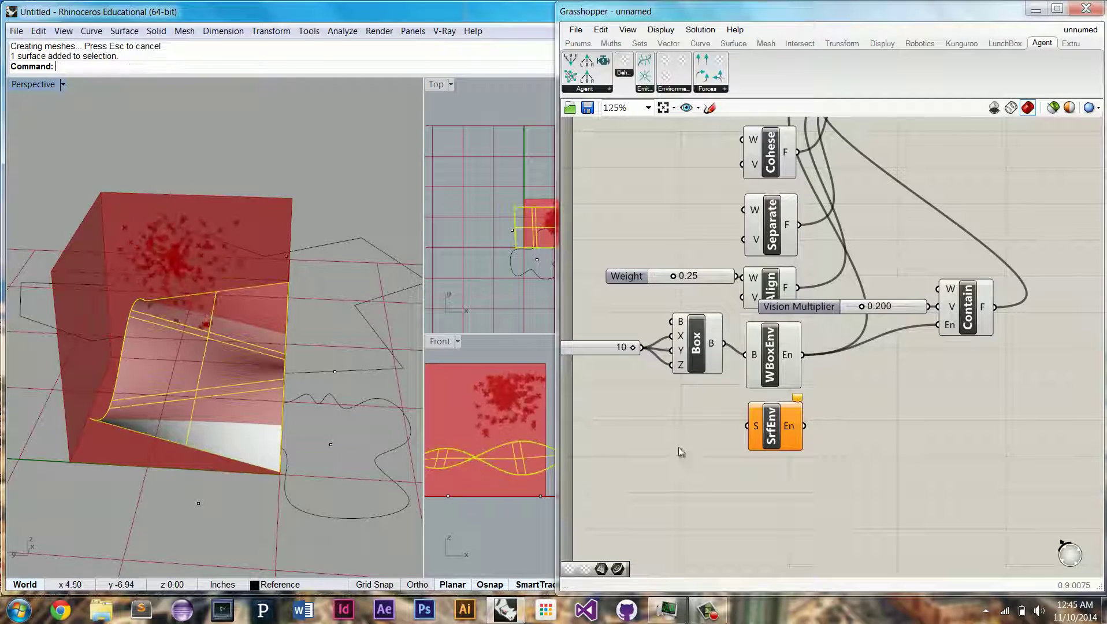
double_click(653, 451)
text(srf)
click(634, 435)
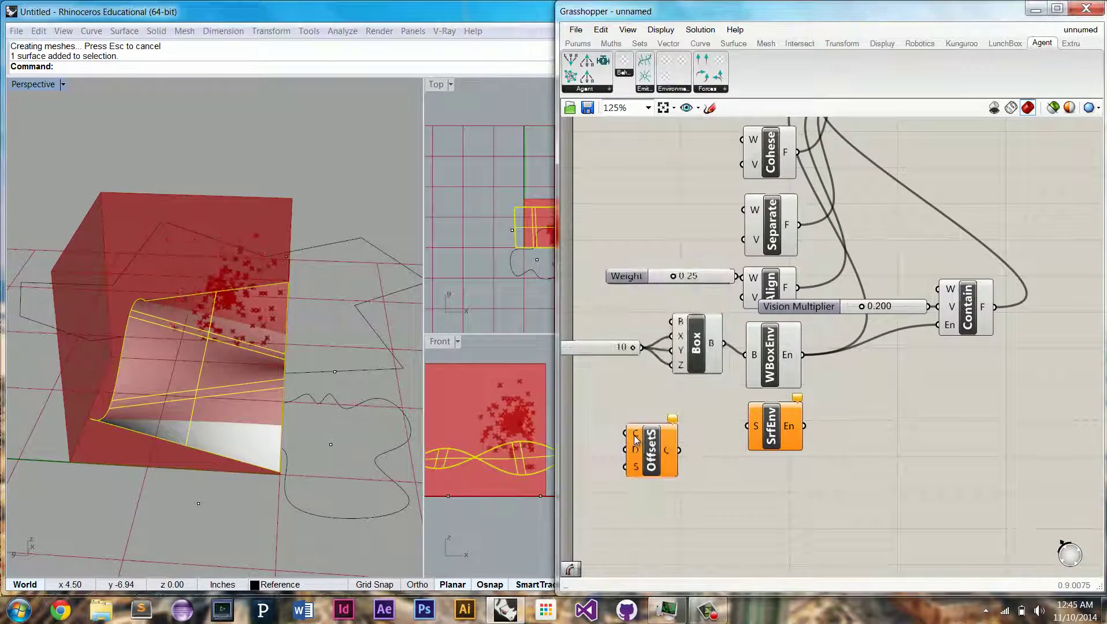
click(652, 448)
key(Delete)
Add a Surface parameter, reference the lofted surface in it, and connect it to SrfEnv's S input.
double_click(658, 445)
text(srf)
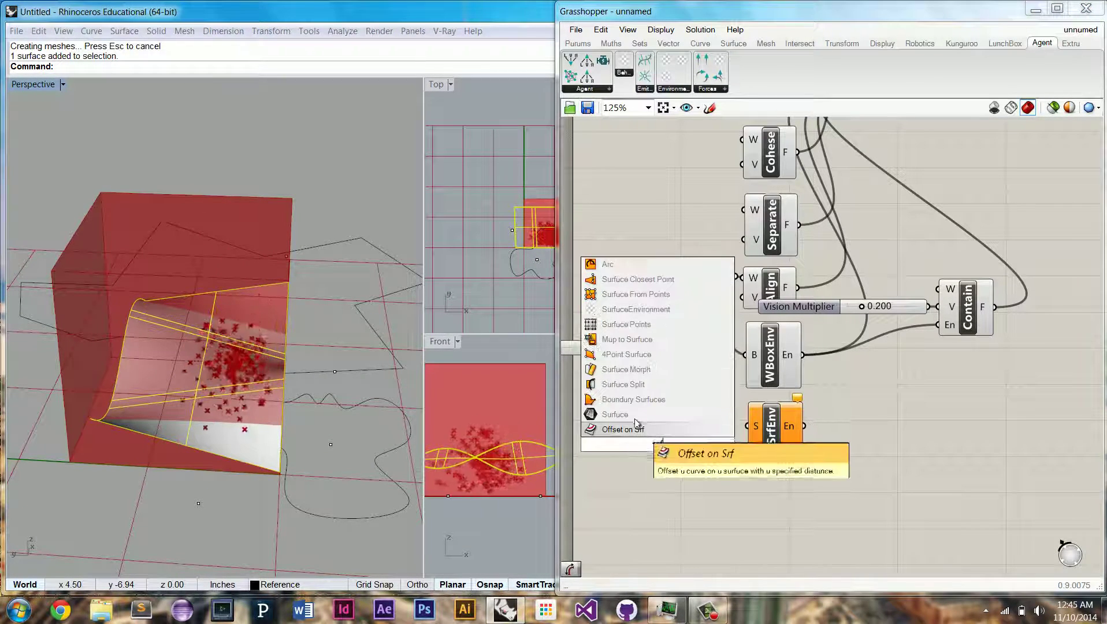
click(636, 415)
right_click(656, 444)
click(682, 559)
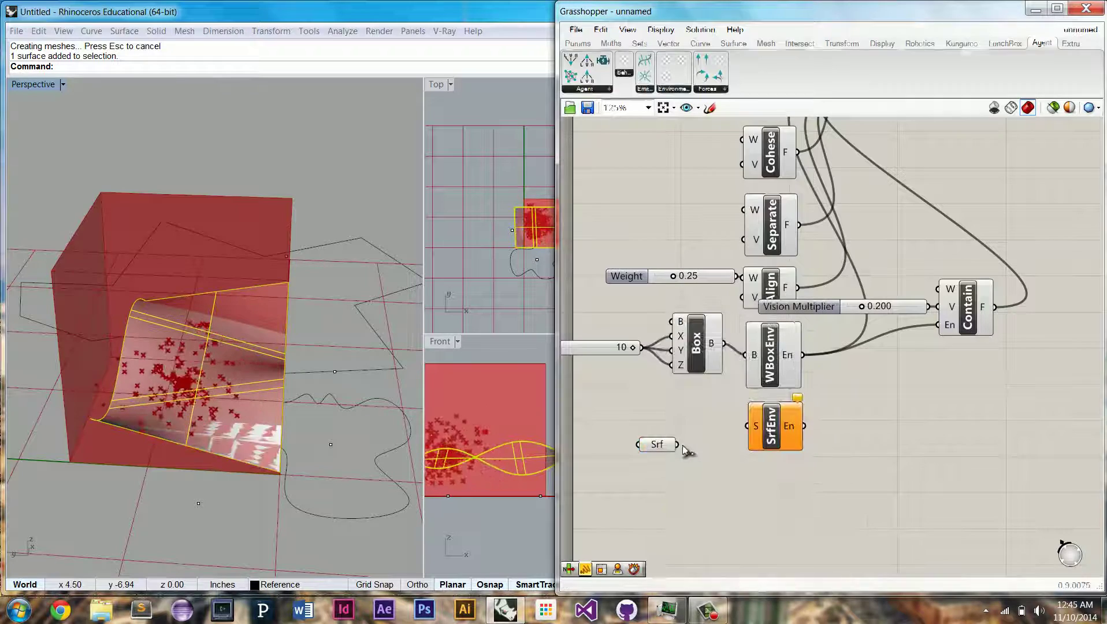
drag(679, 445, 748, 426)
right_drag(254, 414, 234, 413)
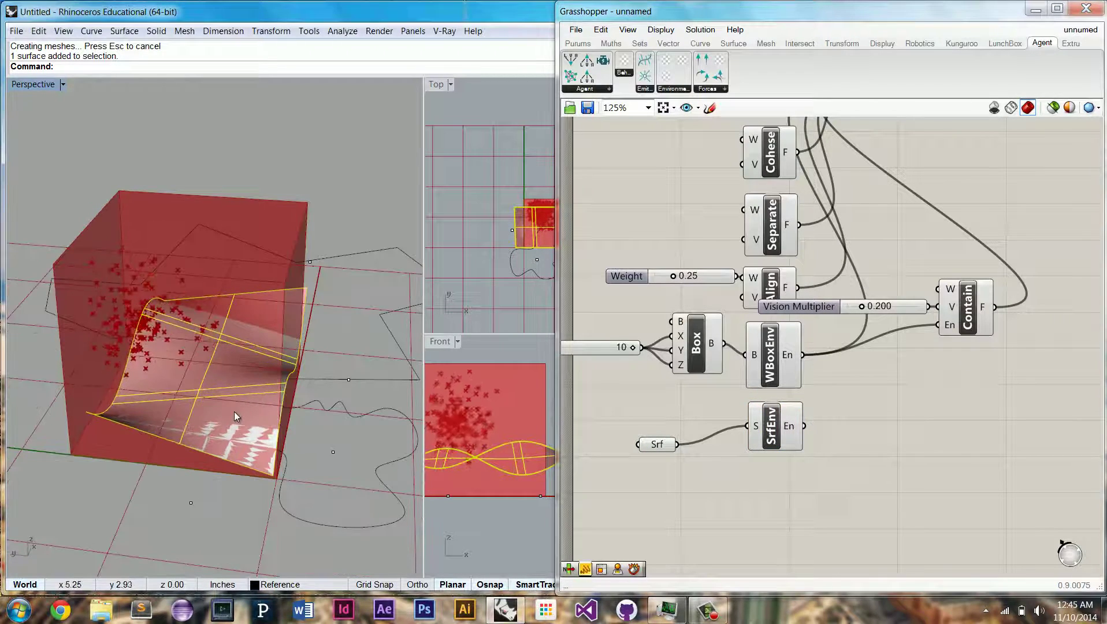
Hide the lofted surface in Rhino and turn off the preview of the Grasshopper components from Agent to SrfEnv.
text(h)
key(Return)
scroll(863, 410, down, 3)
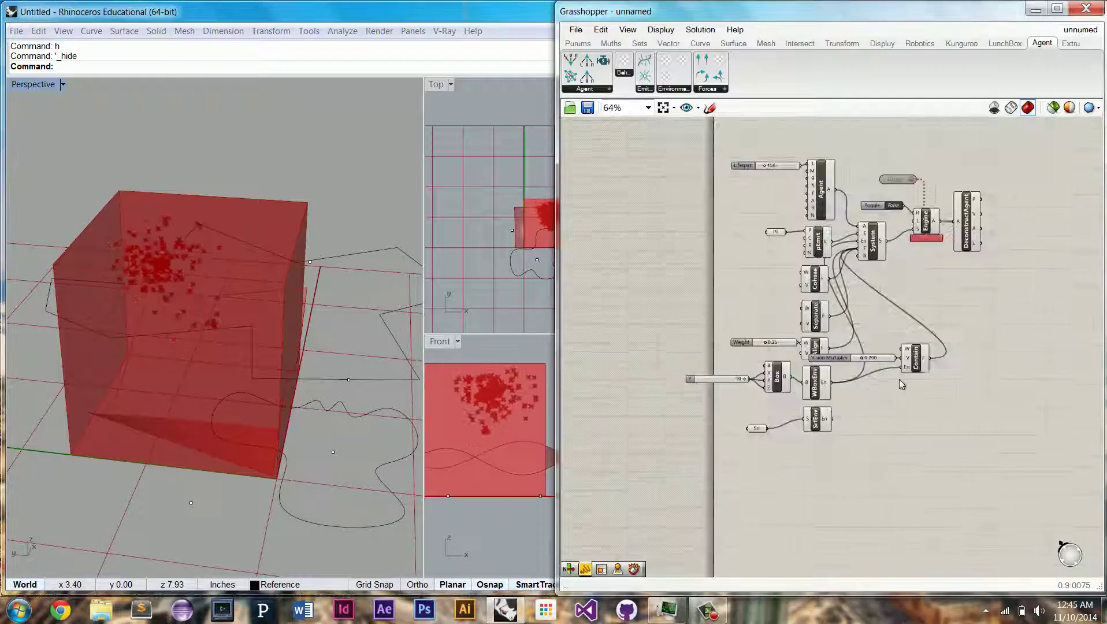
drag(934, 462, 717, 141)
right_click(833, 129)
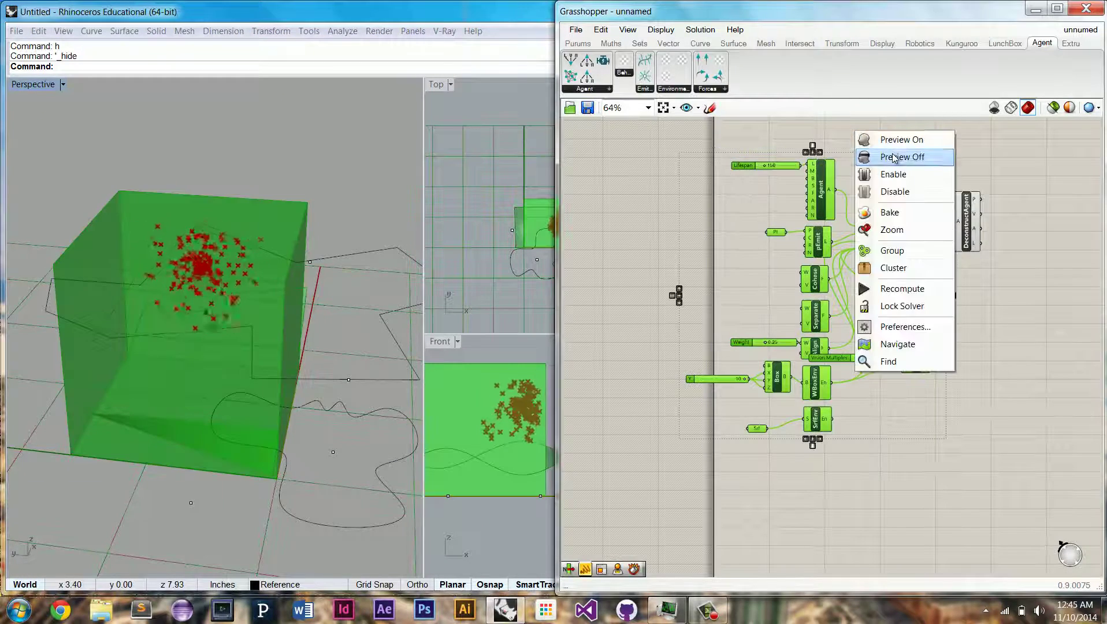
click(873, 155)
click(873, 155)
Turn the preview of the Srf parameter back on and view its surface from a low angle.
scroll(820, 415, up, 3)
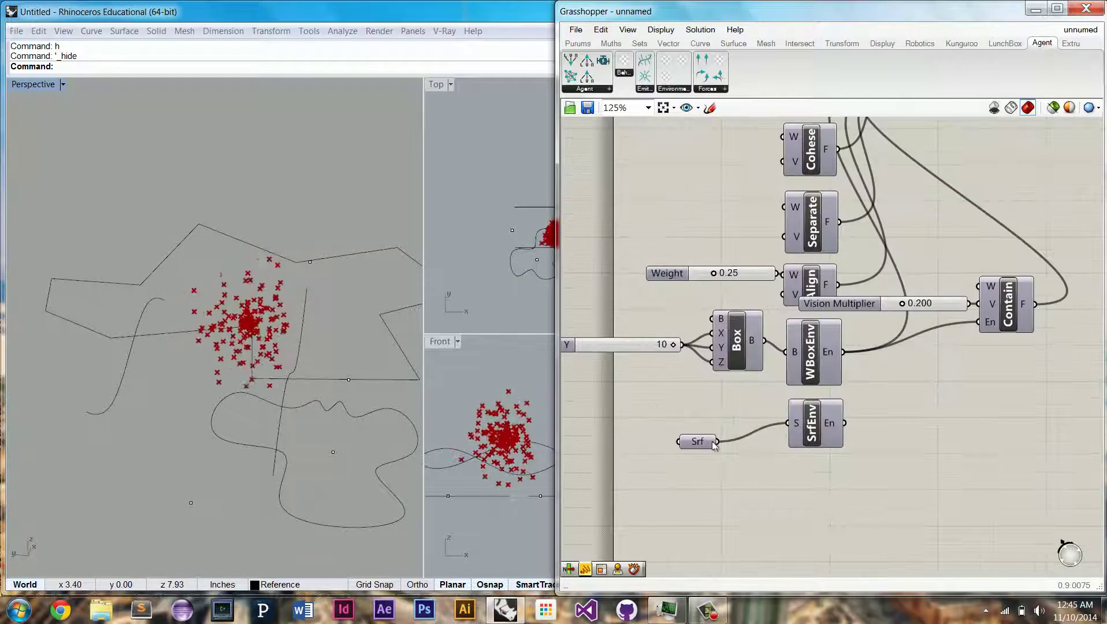
right_click(698, 442)
click(746, 332)
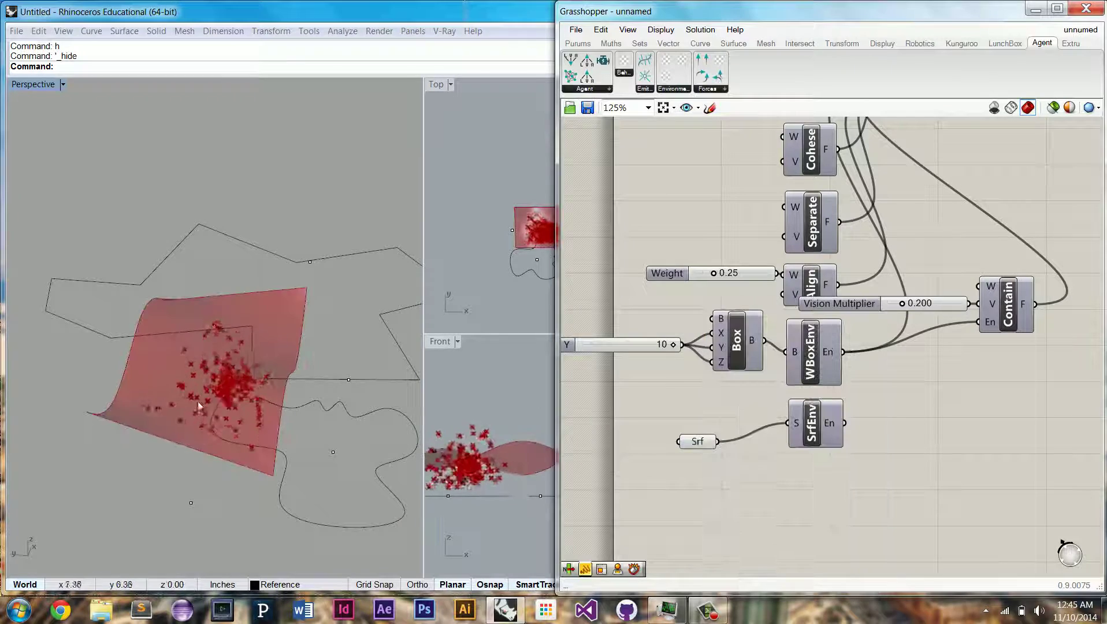
right_drag(197, 401, 200, 344)
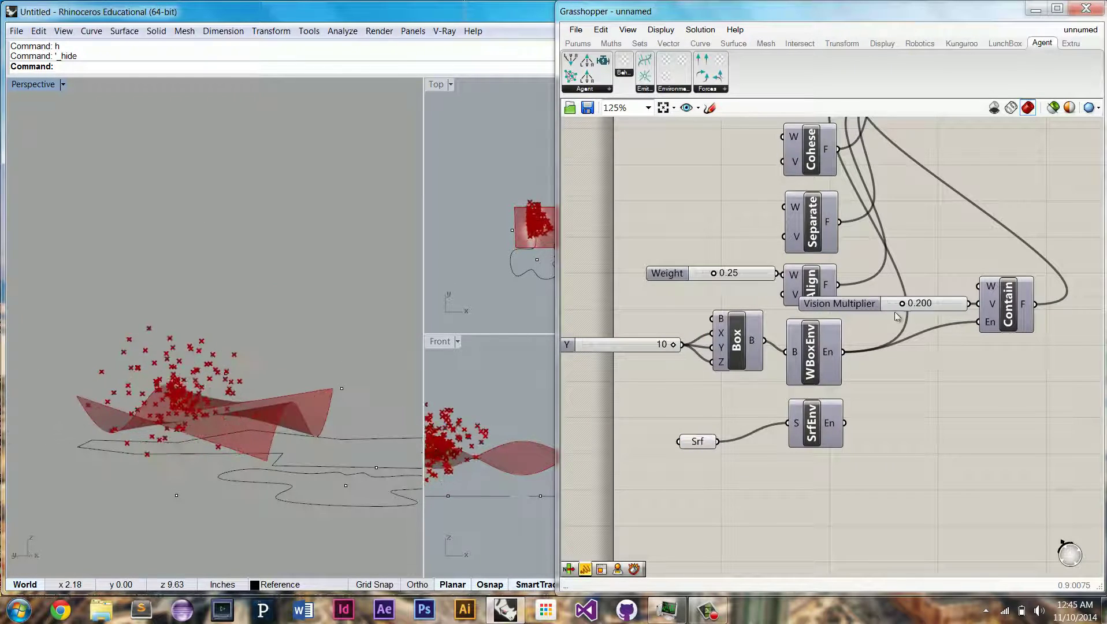
Disconnect Contain from System's F input and connect SrfEnv's En output to System's En input in place of WBoxEnv.
click(827, 368)
right_drag(865, 349, 837, 423)
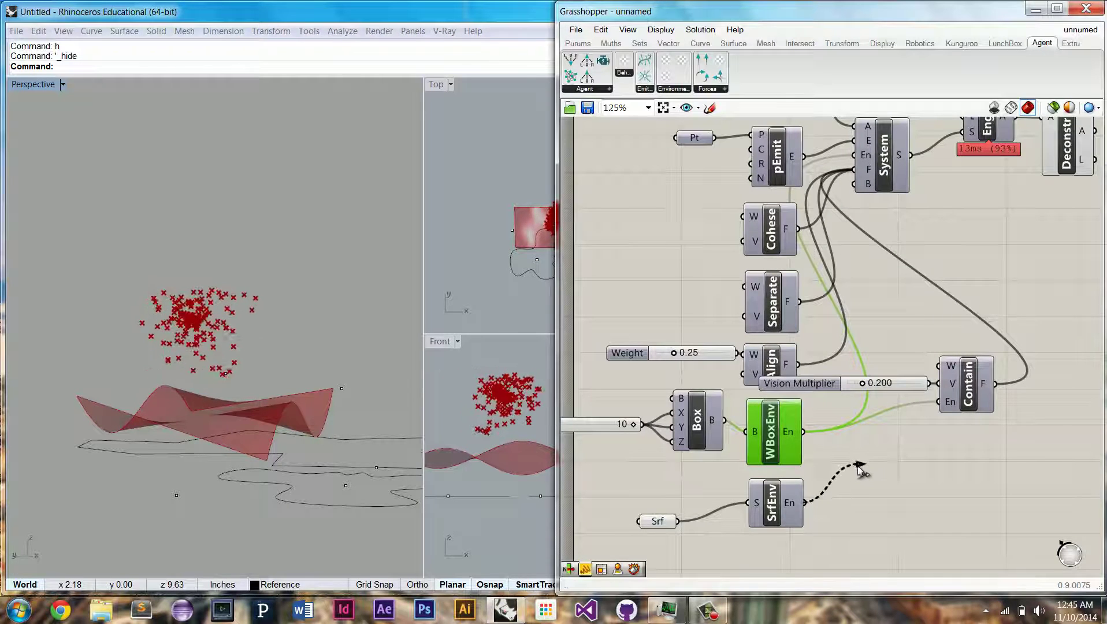
drag(805, 502, 909, 429)
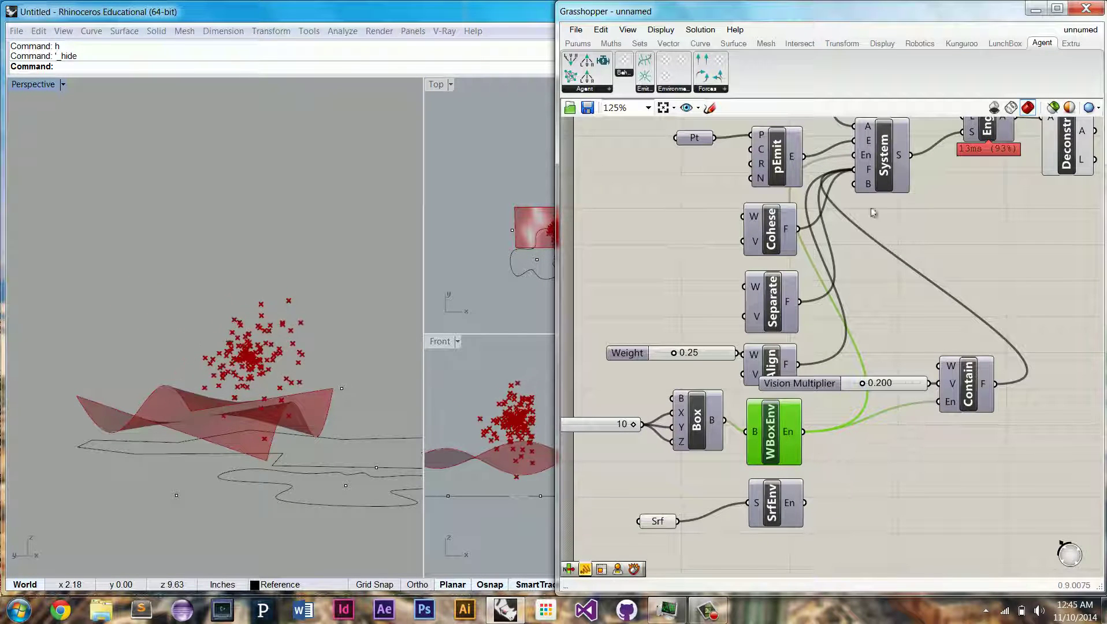
ctrl+drag(855, 170, 995, 384)
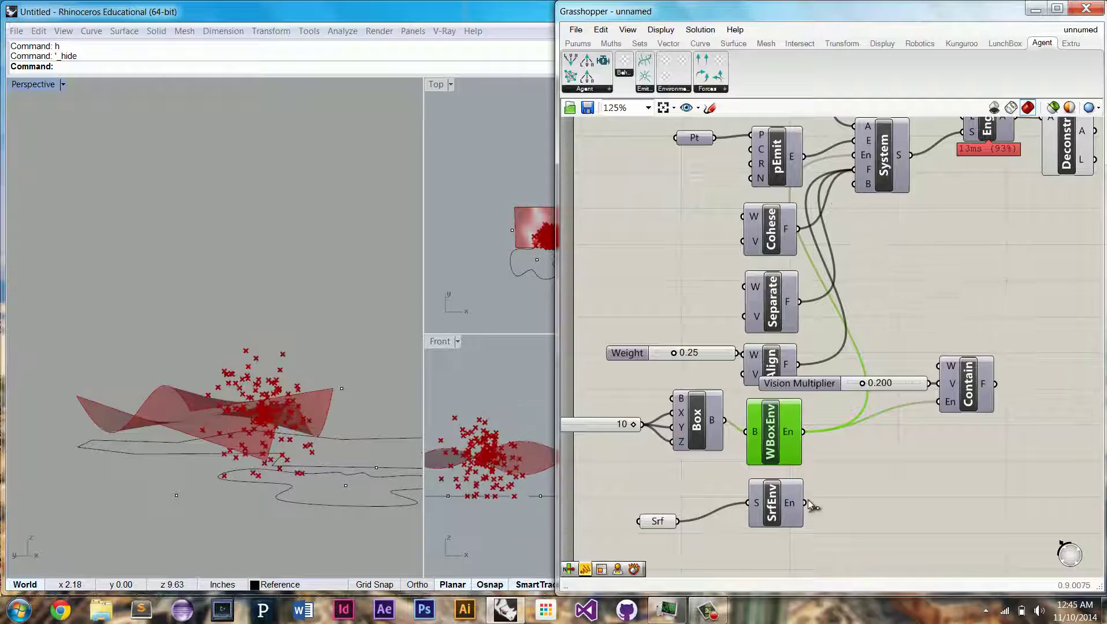
drag(805, 503, 855, 156)
right_drag(254, 353, 245, 408)
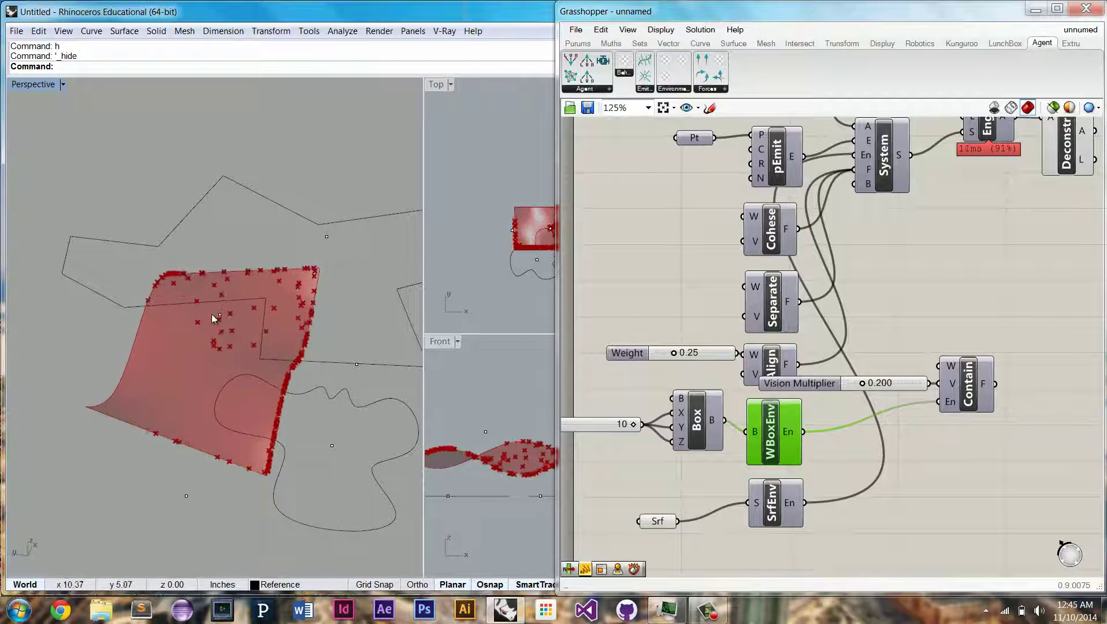
right_drag(216, 310, 293, 298)
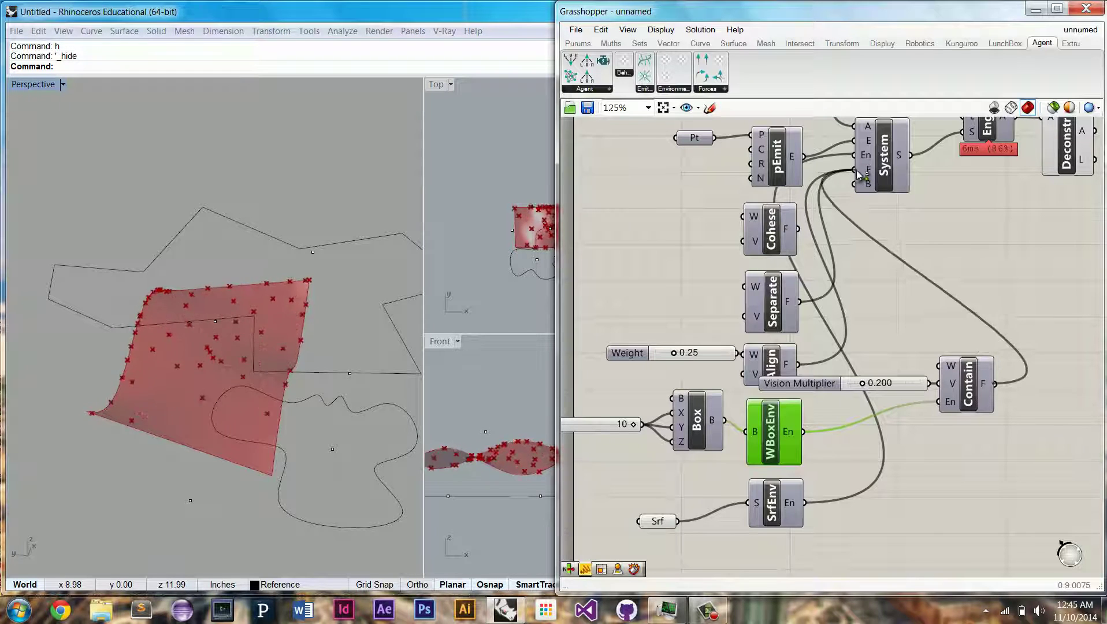
Connect SrfEnv to Contain's En input and make Contain the only force feeding System's F input.
shift+drag(857, 169, 891, 250)
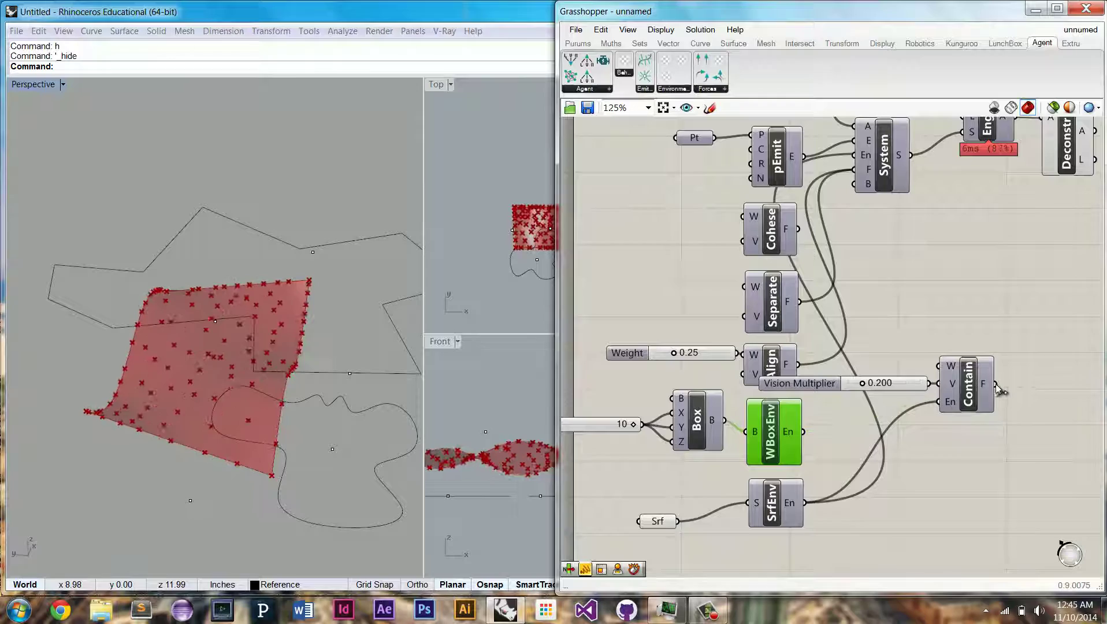
drag(996, 385, 855, 174)
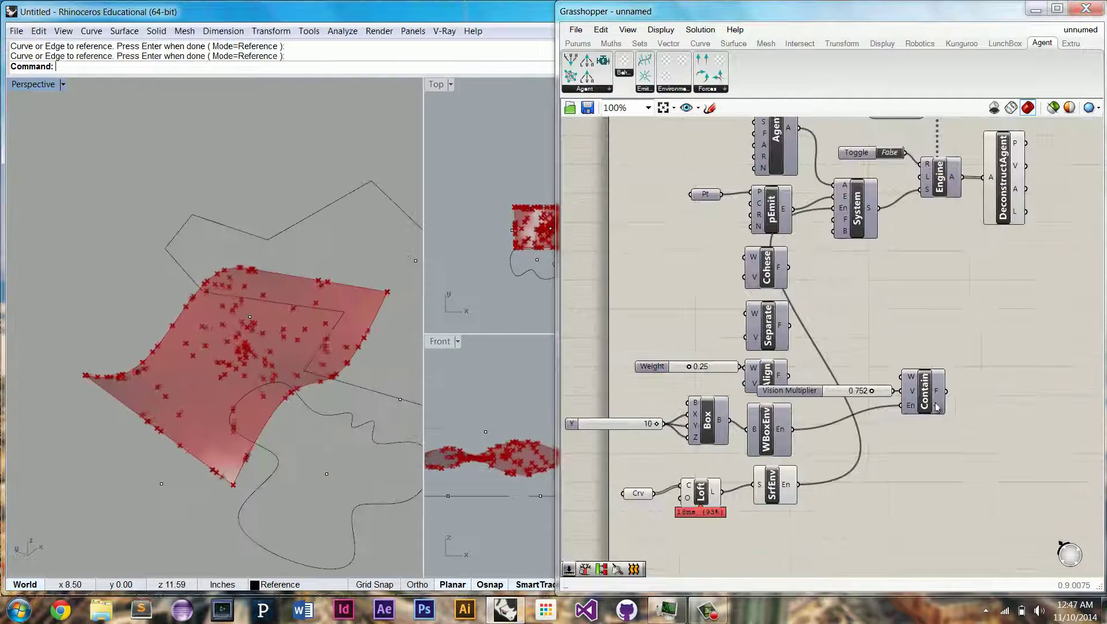
drag(799, 485, 833, 220)
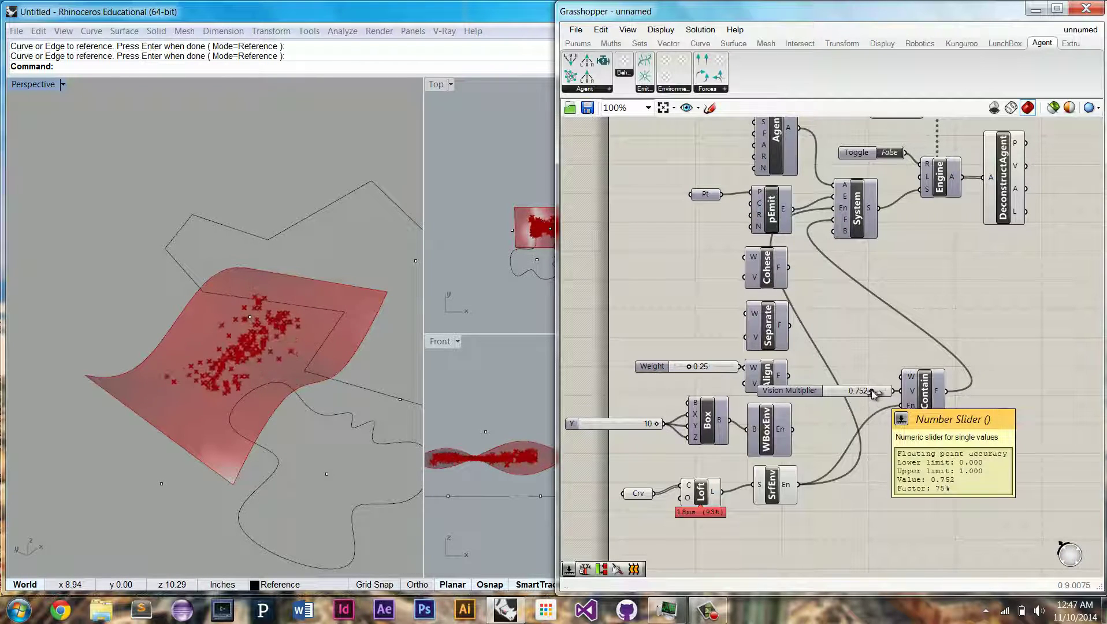
Set the Vision Multiplier to 0.182 and examine the agents' motion on the surface from several angles.
drag(873, 393, 839, 393)
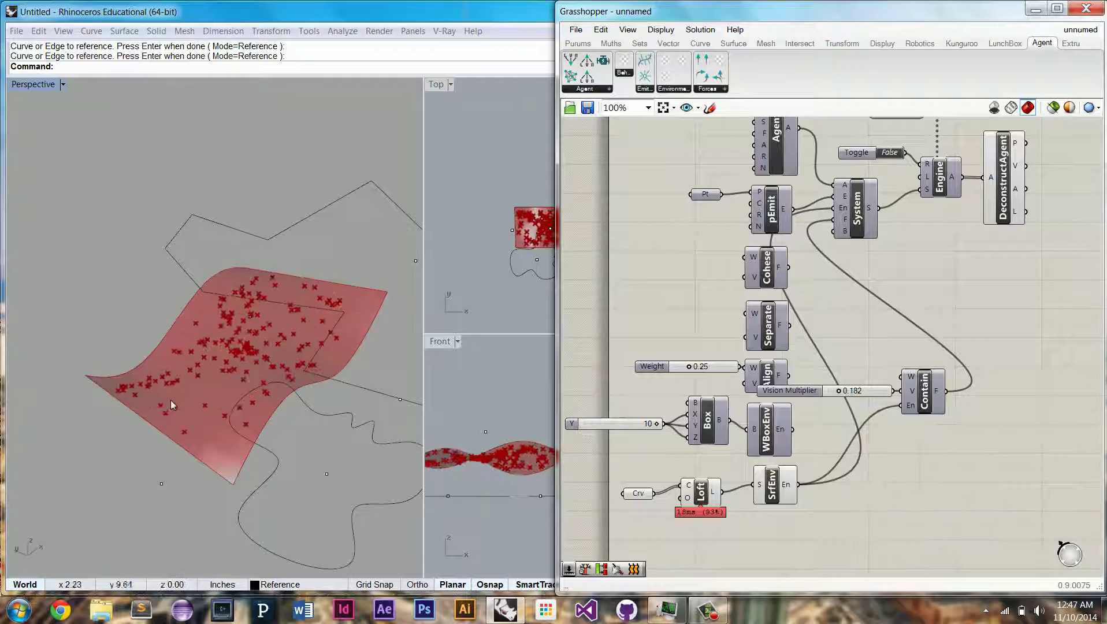
right_drag(171, 400, 295, 356)
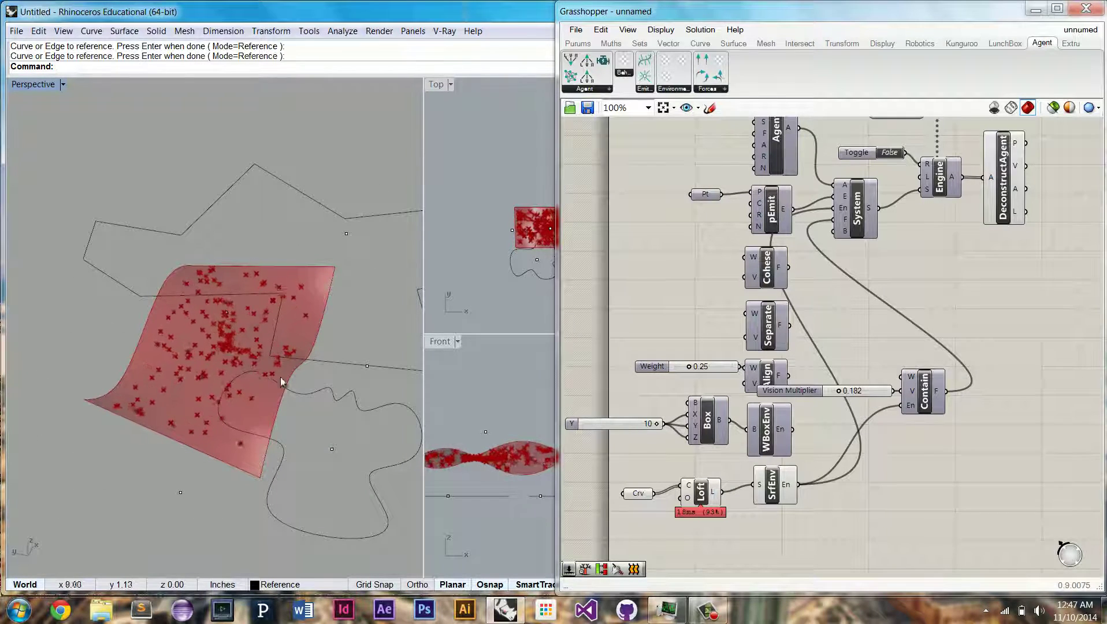
mouse_move(244, 417)
right_down()
mouse_move(281, 341)
mouse_move(364, 341)
mouse_move(237, 391)
mouse_move(235, 424)
mouse_move(278, 353)
mouse_move(255, 242)
mouse_move(254, 411)
right_up()
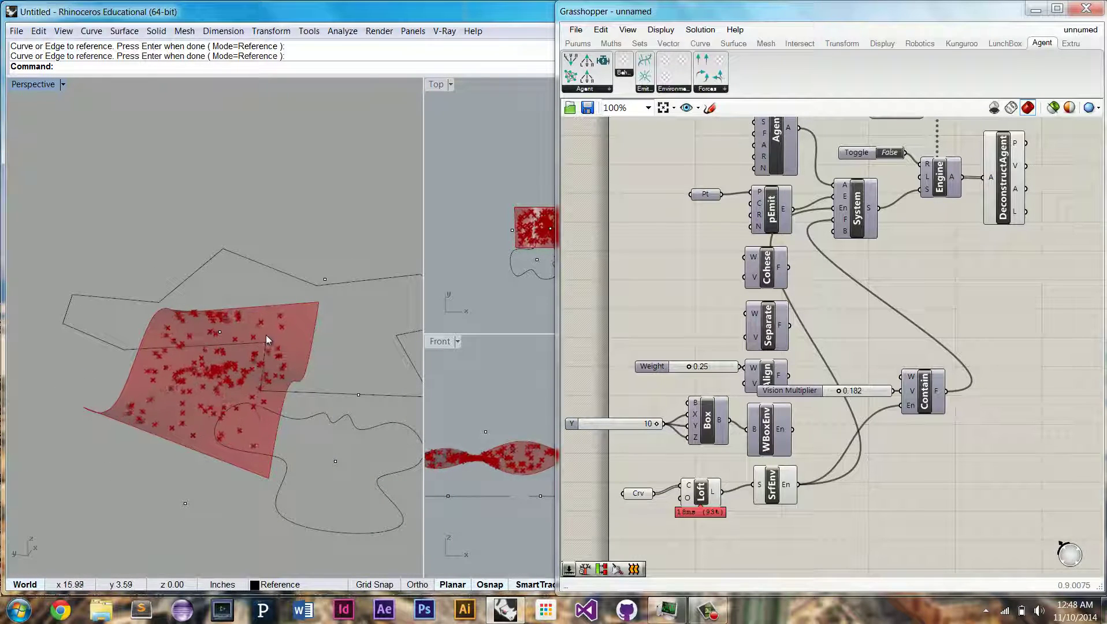
right_drag(266, 336, 265, 379)
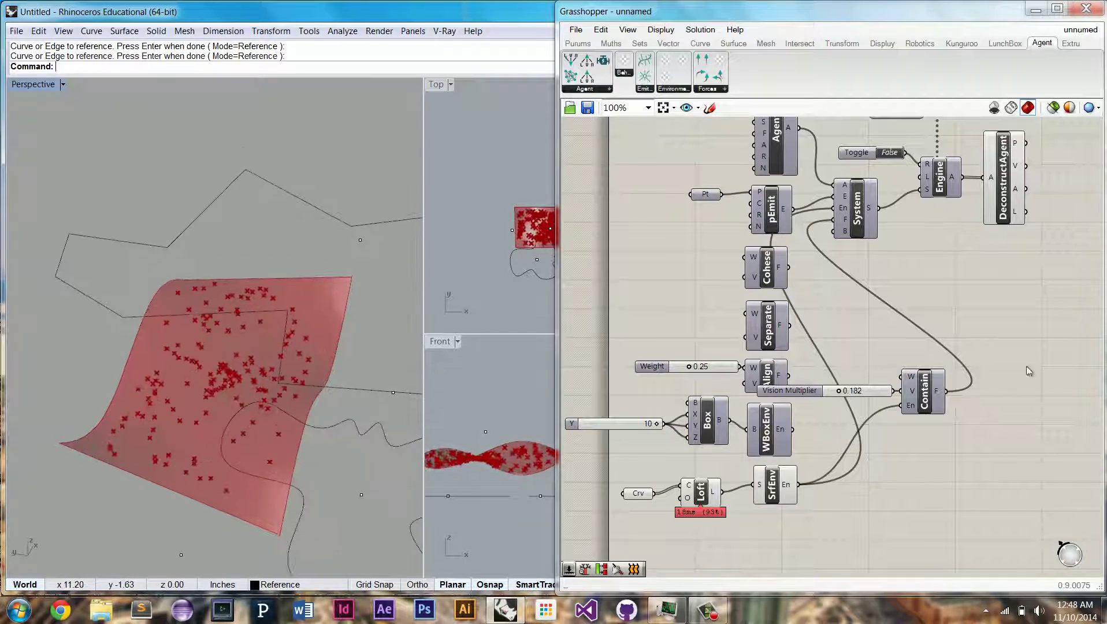
Add a BrepEnv environment component below SrfEnv.
right_drag(876, 428, 864, 399)
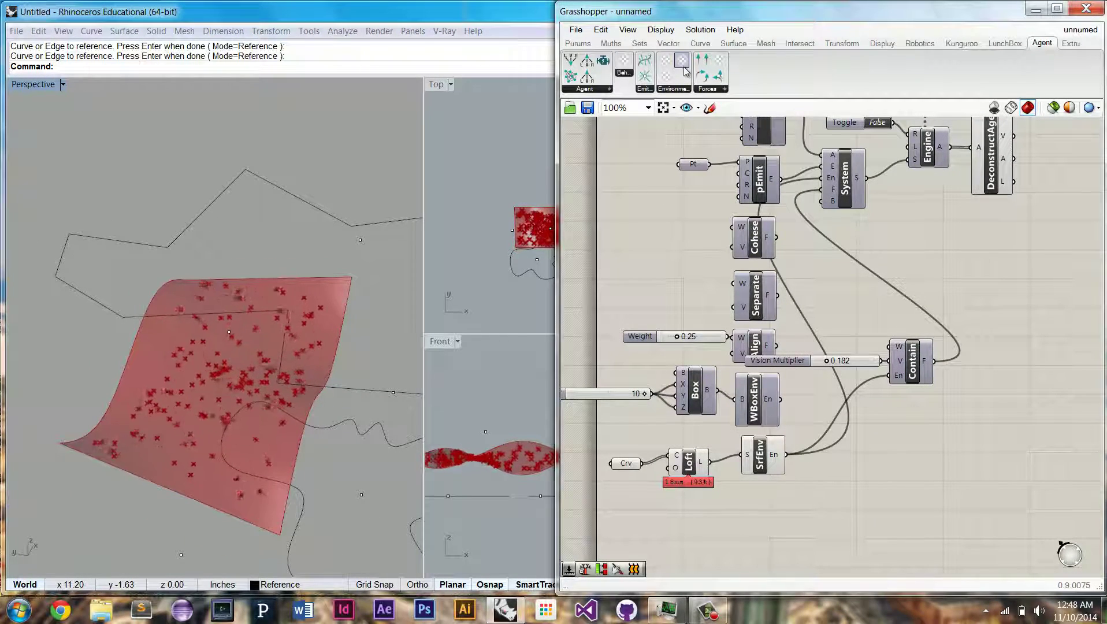
drag(686, 71, 773, 526)
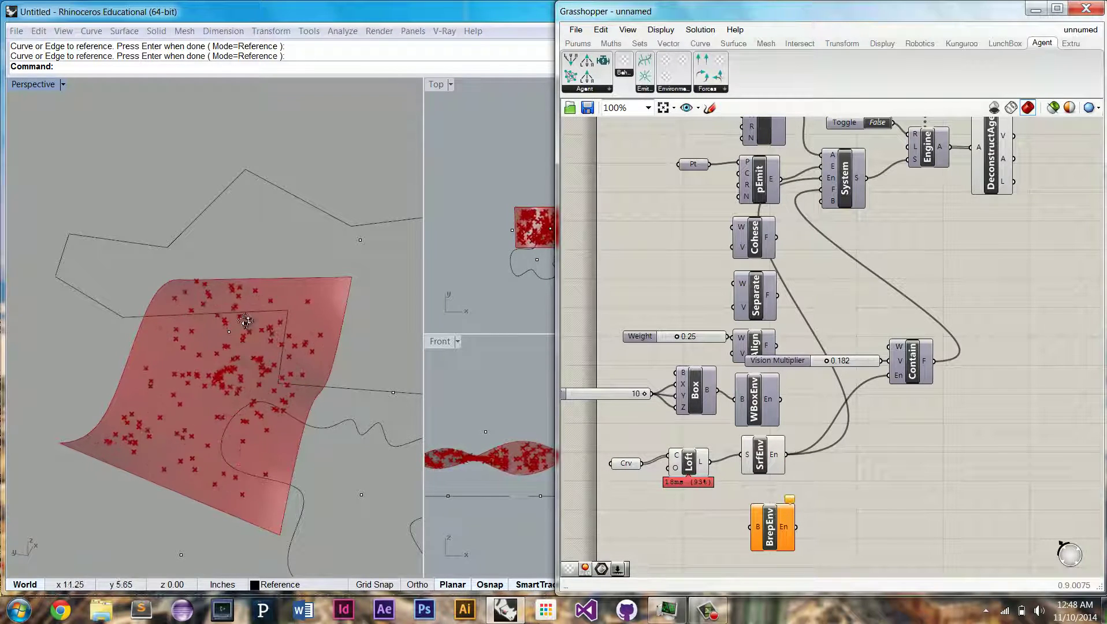
Extrude the closed angular polyline upward into a capped solid in Rhino.
right_drag(248, 323, 247, 333)
scroll(247, 333, down, 4)
click(375, 282)
key(Return)
text(e)
key(Return)
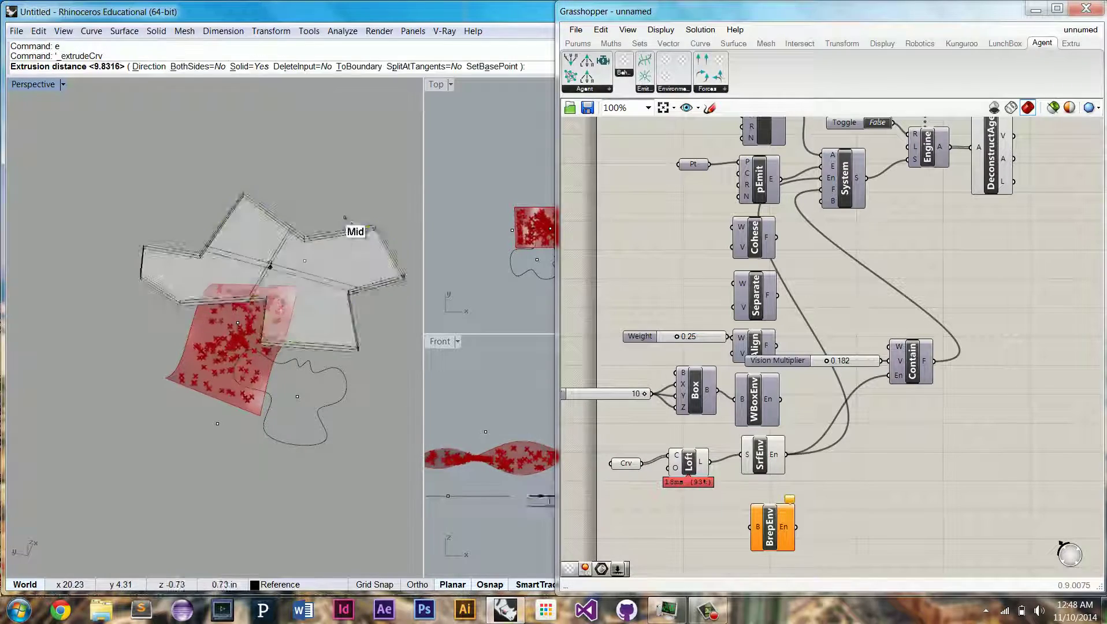
click(512, 390)
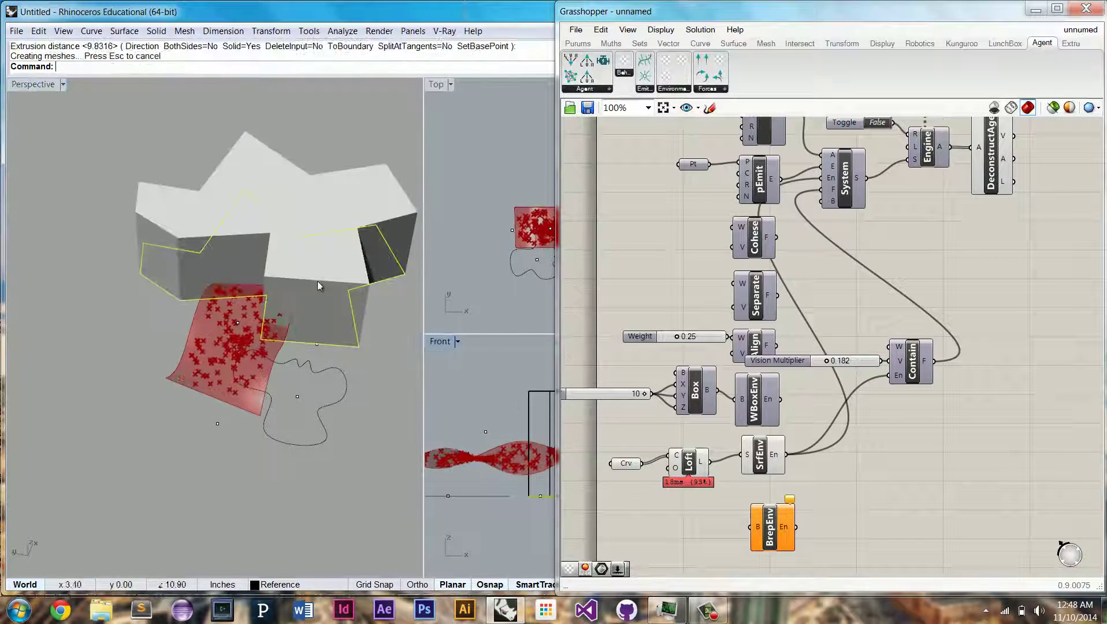
right_drag(317, 285, 299, 282)
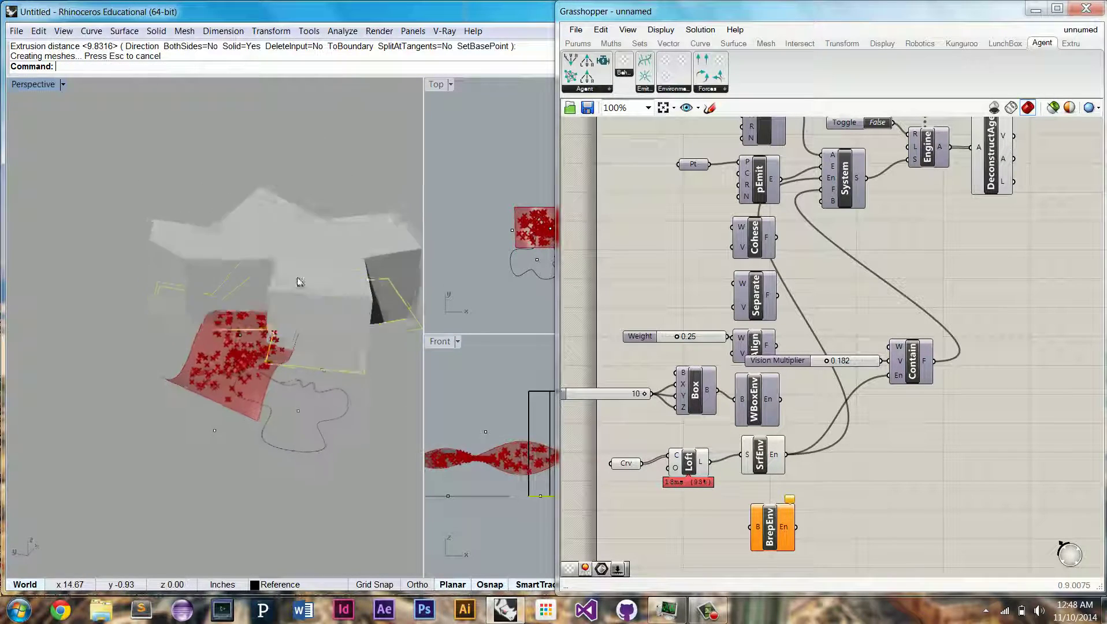
Add a Brep parameter beside BrepEnv, reference the extruded solid in it, and hide the original solid in Rhino.
double_click(703, 525)
text(brep)
key(Return)
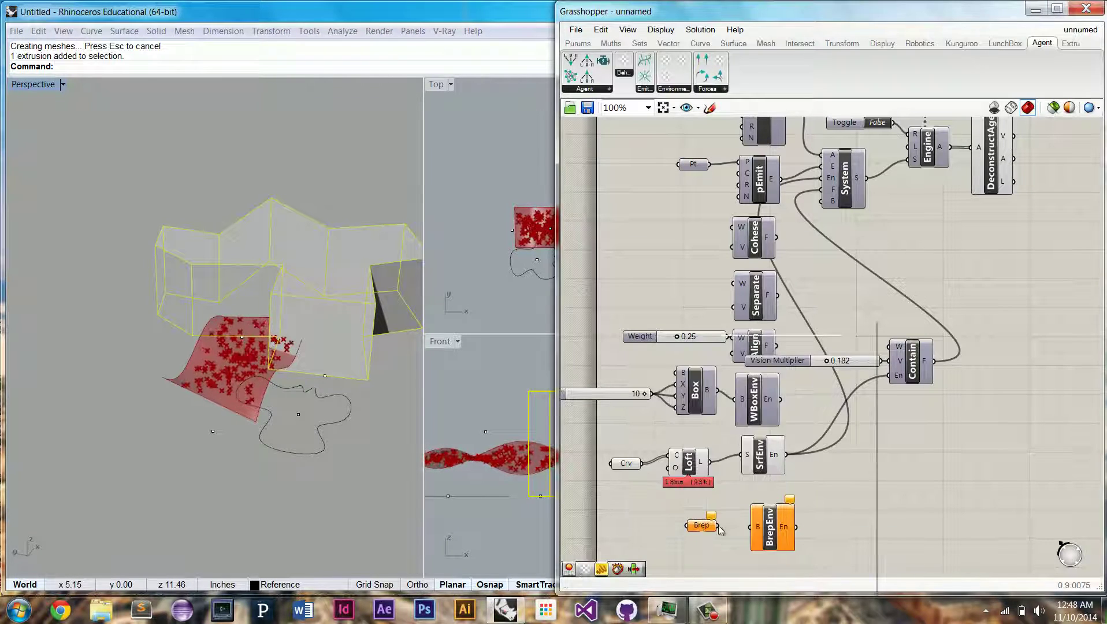
right_click(720, 530)
click(723, 503)
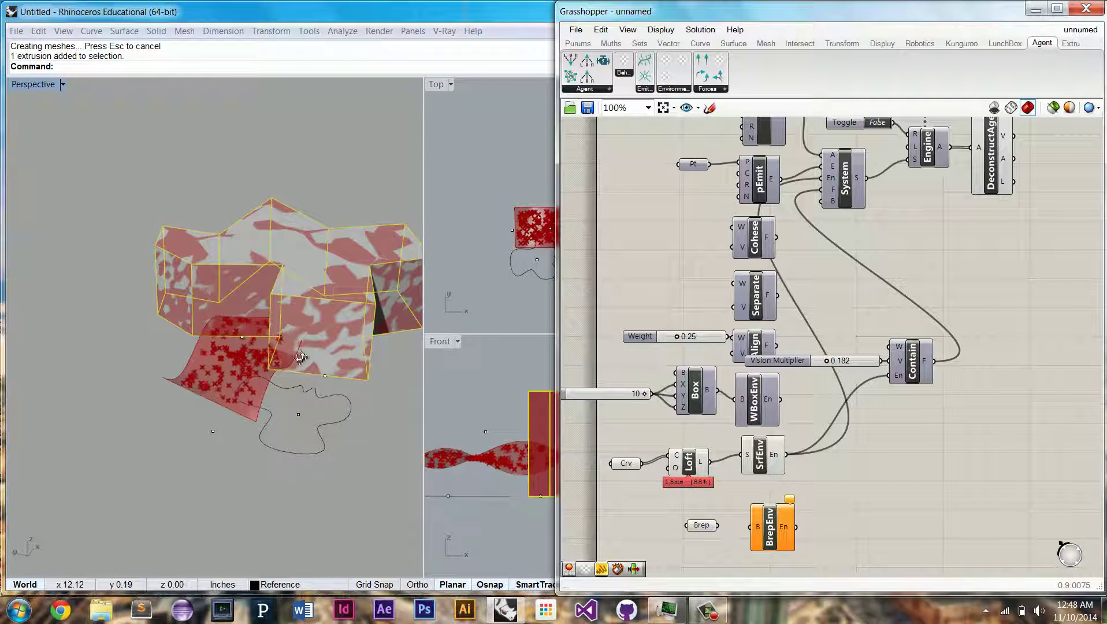
text(h)
key(Return)
right_drag(293, 364, 278, 372)
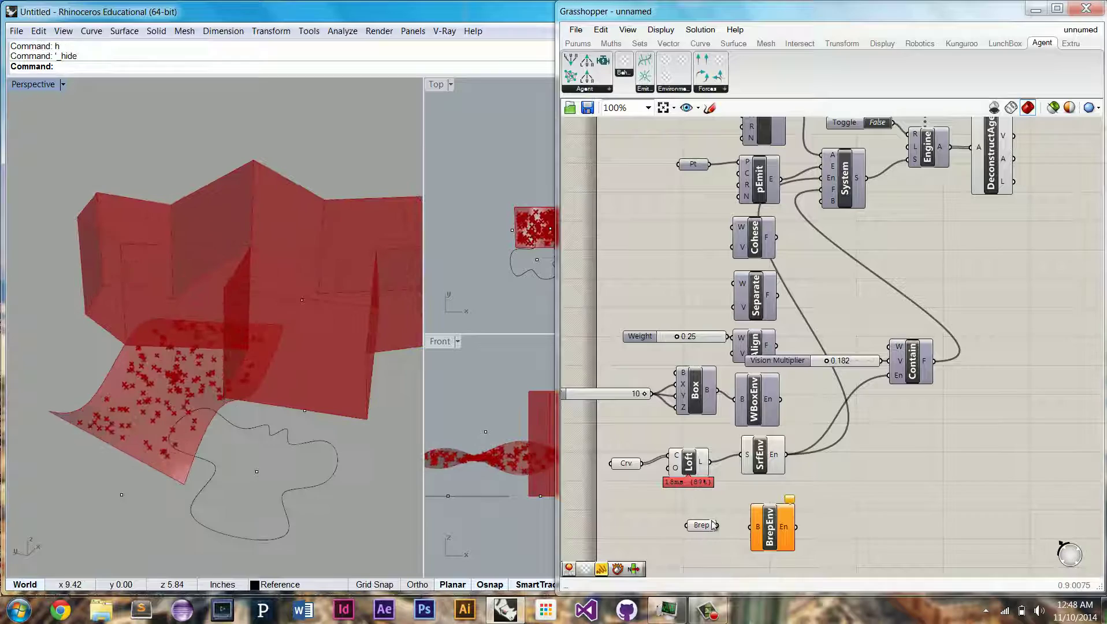
Connect Brep to BrepEnv, use BrepEnv instead of SrfEnv as System's environment, and disconnect Contain from System's F input.
drag(717, 526, 825, 179)
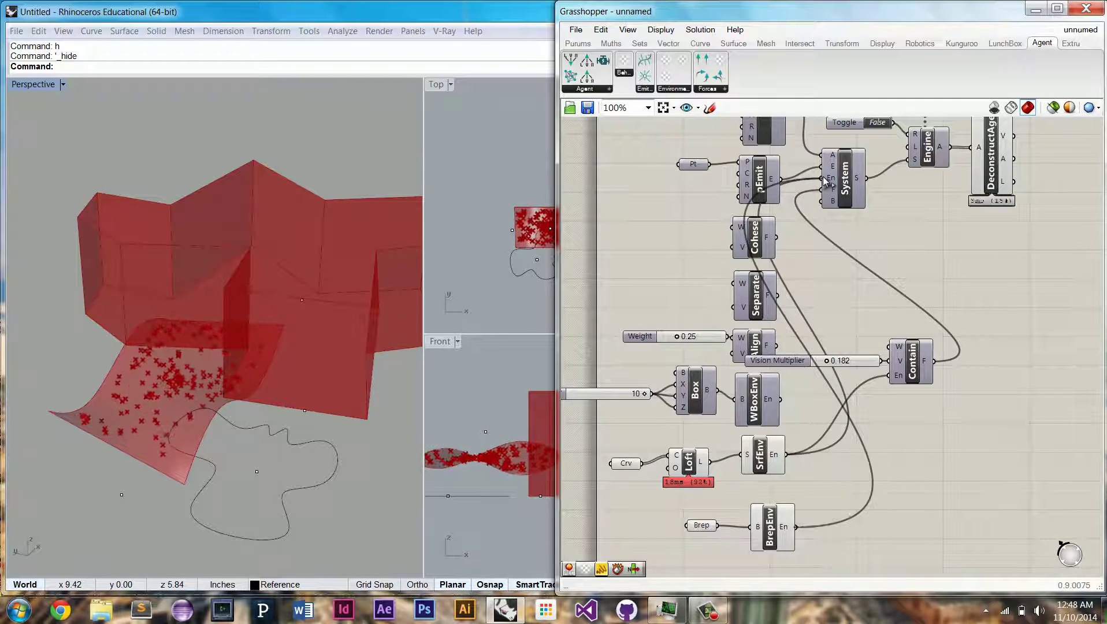
key(ctrl+z)
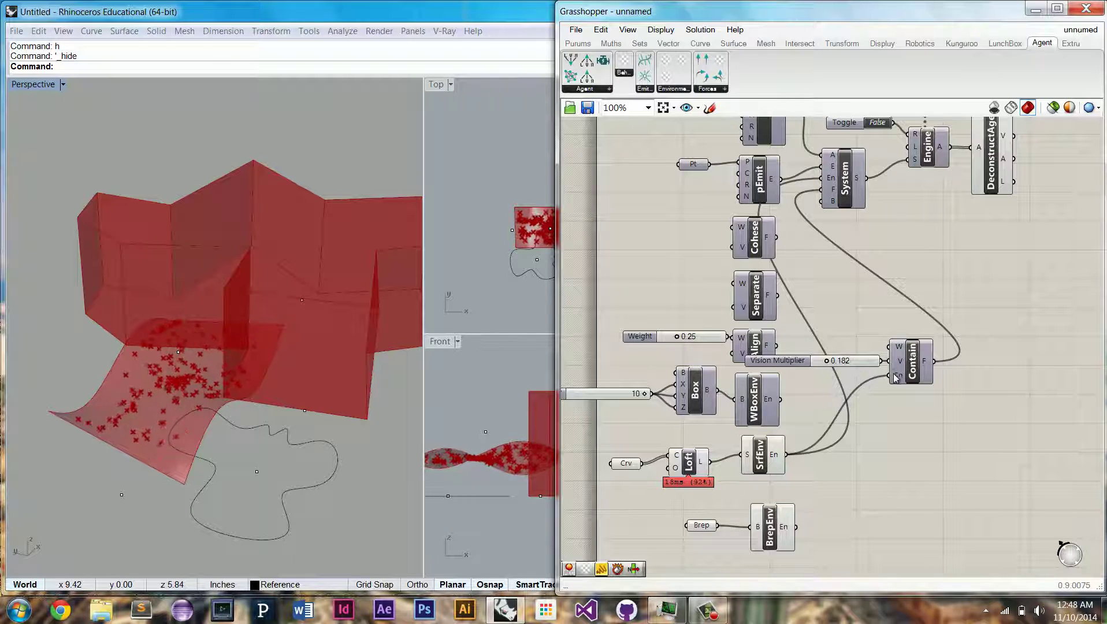
mouse_move(935, 361)
mouse_down()
mouse_move(943, 351)
mouse_move(937, 362)
mouse_up()
drag(796, 527, 823, 192)
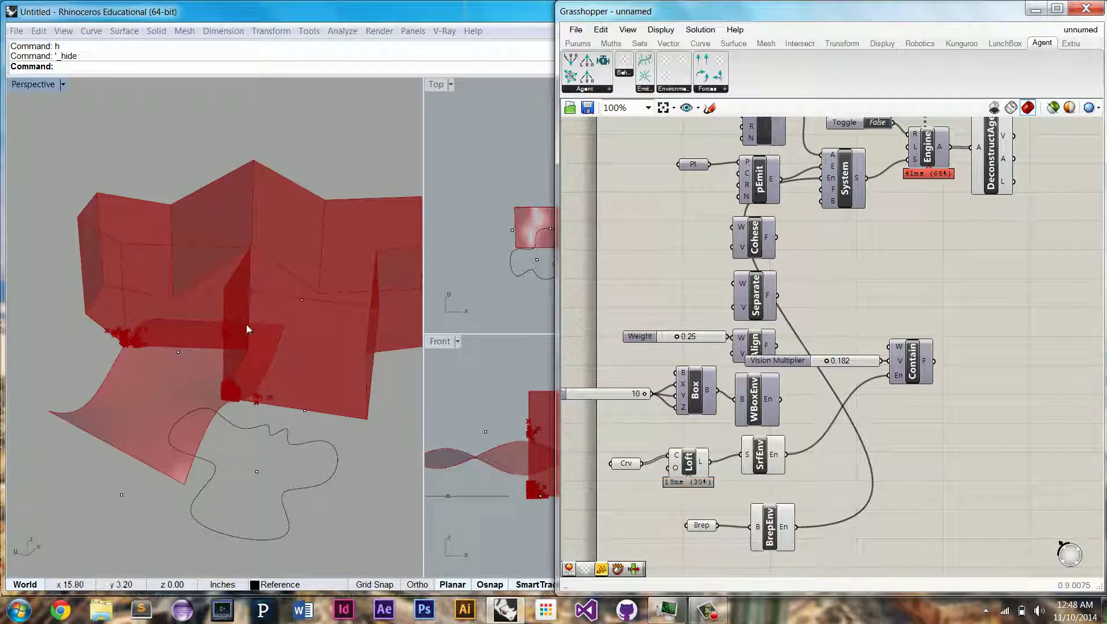
right_drag(248, 329, 218, 381)
scroll(154, 403, up, 3)
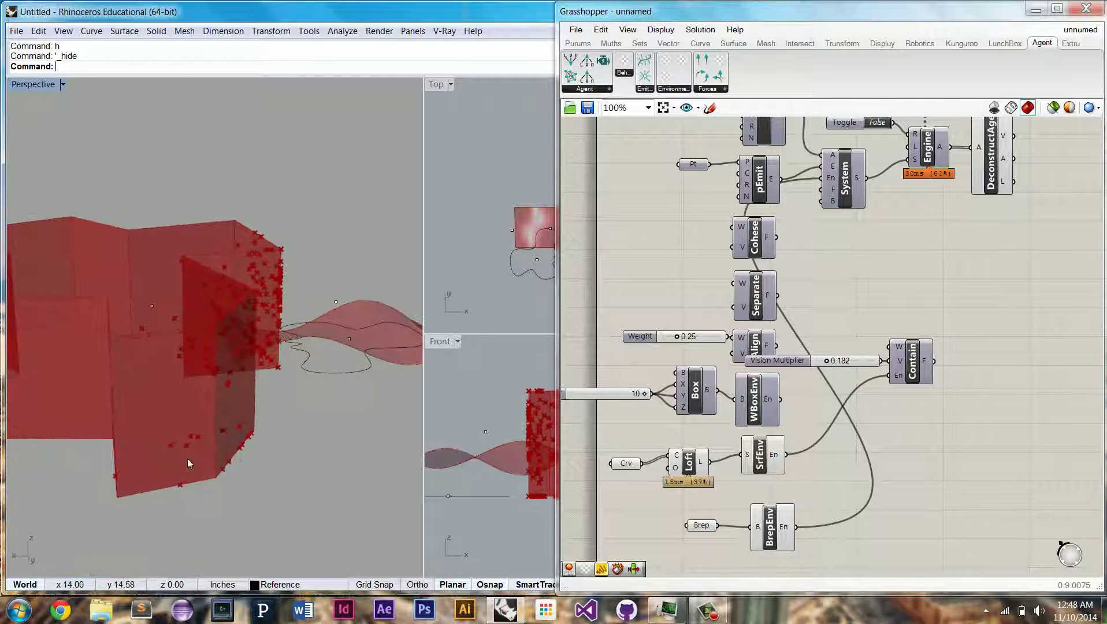
right_drag(187, 458, 196, 453)
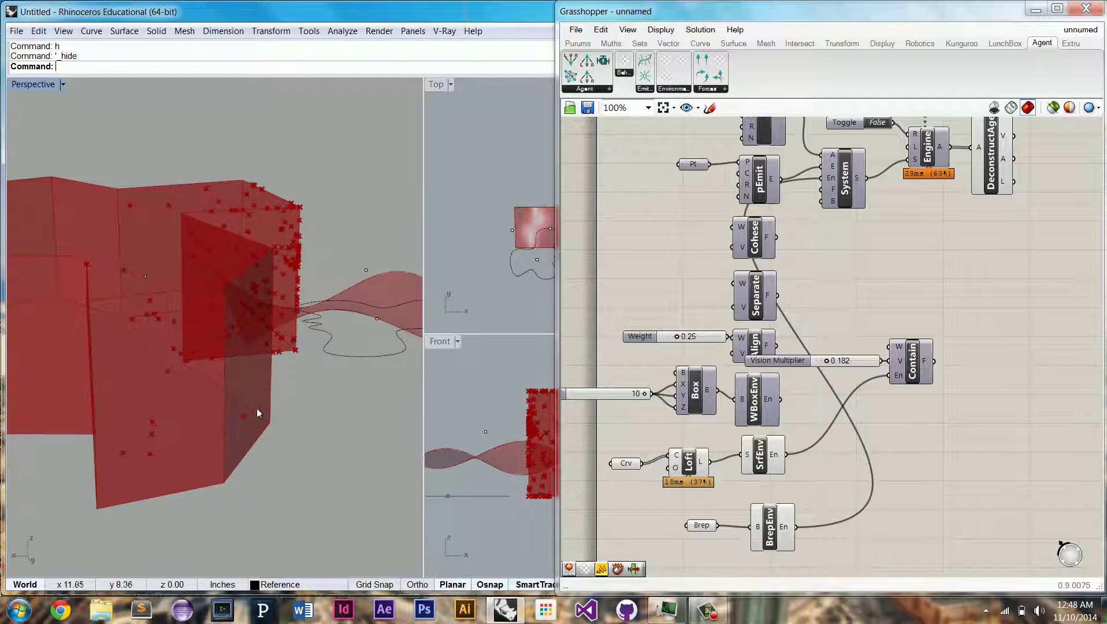
right_drag(258, 412, 275, 425)
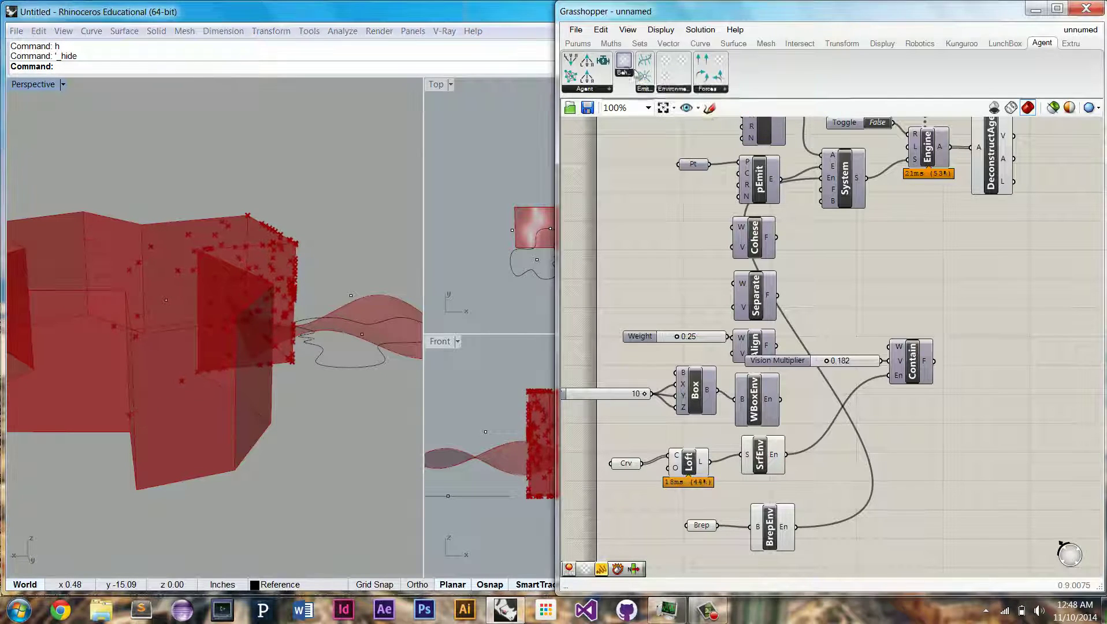
Add a bounce-contain behavior component, connecting BrepEnv's En to its E input and its B output to System's B input.
drag(940, 488, 887, 417)
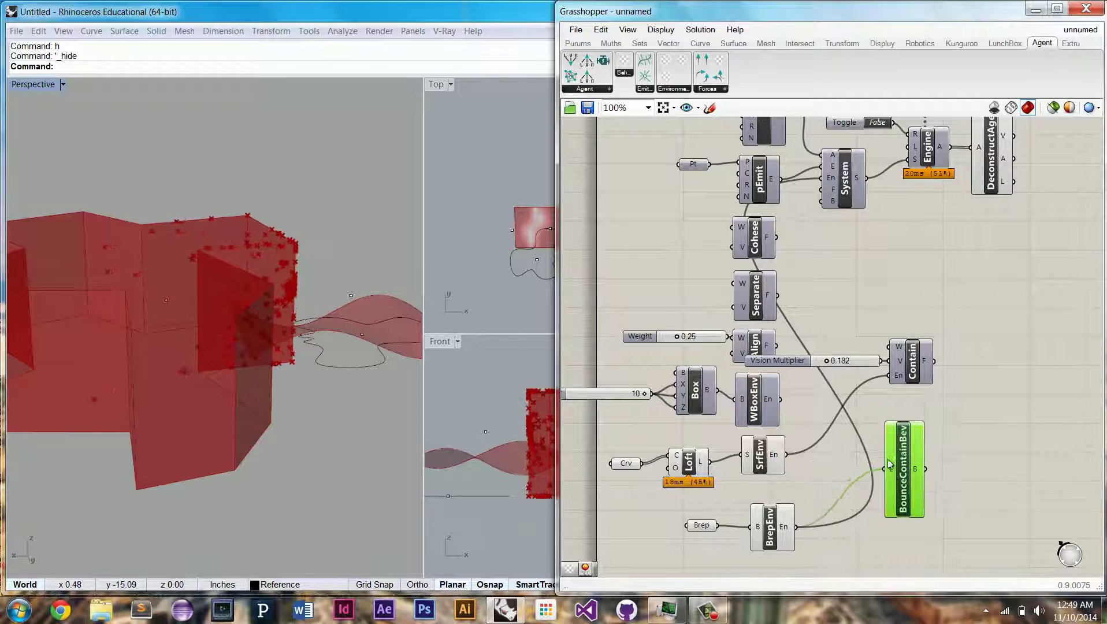
drag(888, 458, 839, 464)
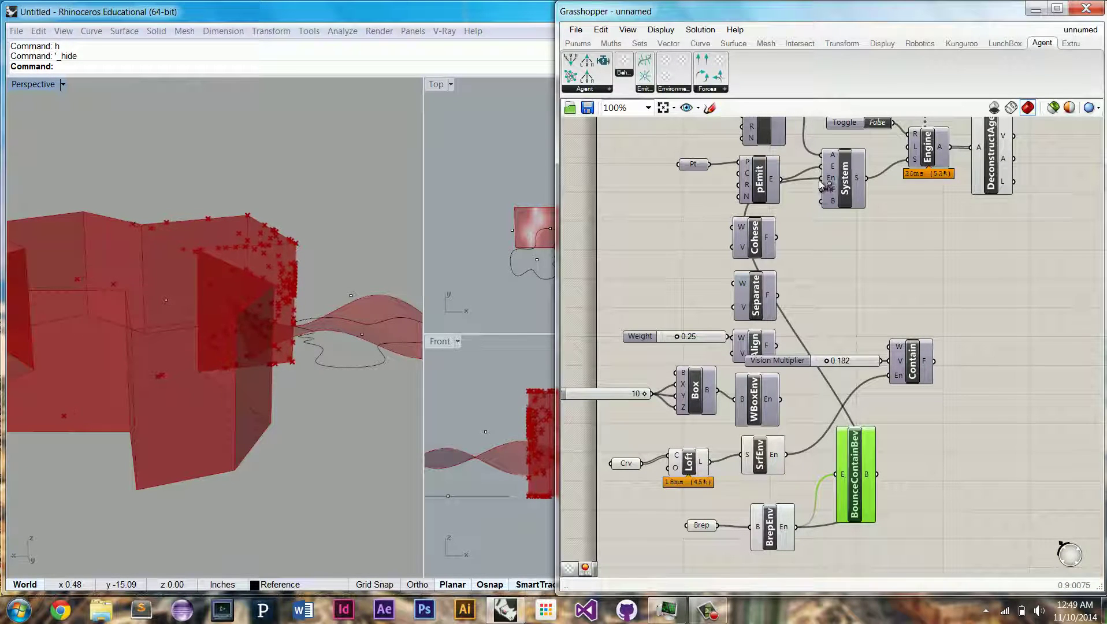
drag(815, 359, 855, 313)
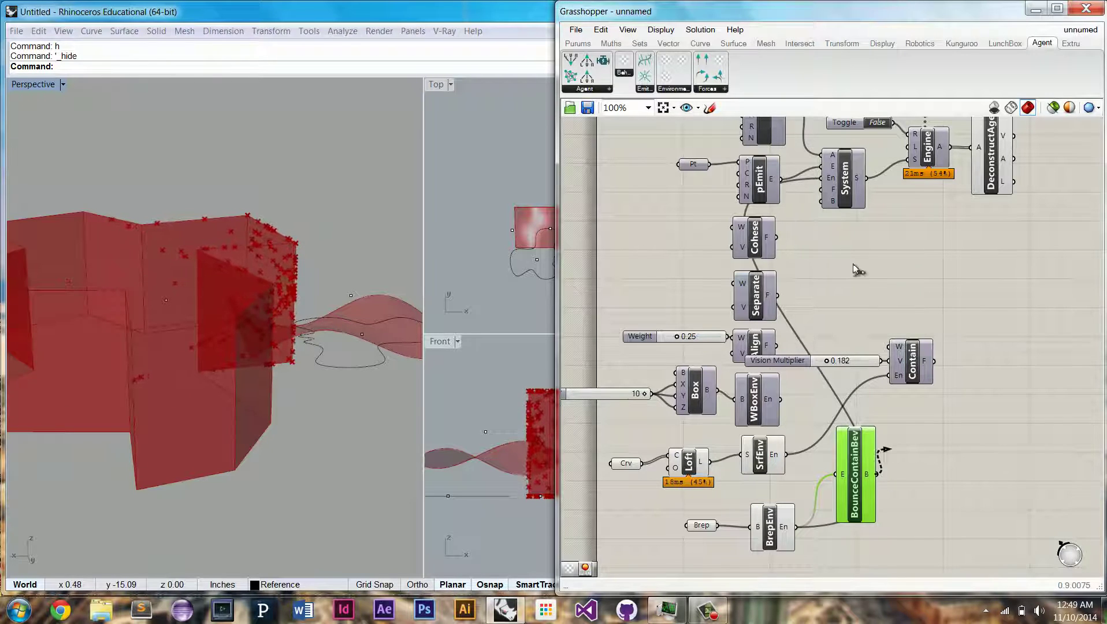
drag(857, 269, 828, 204)
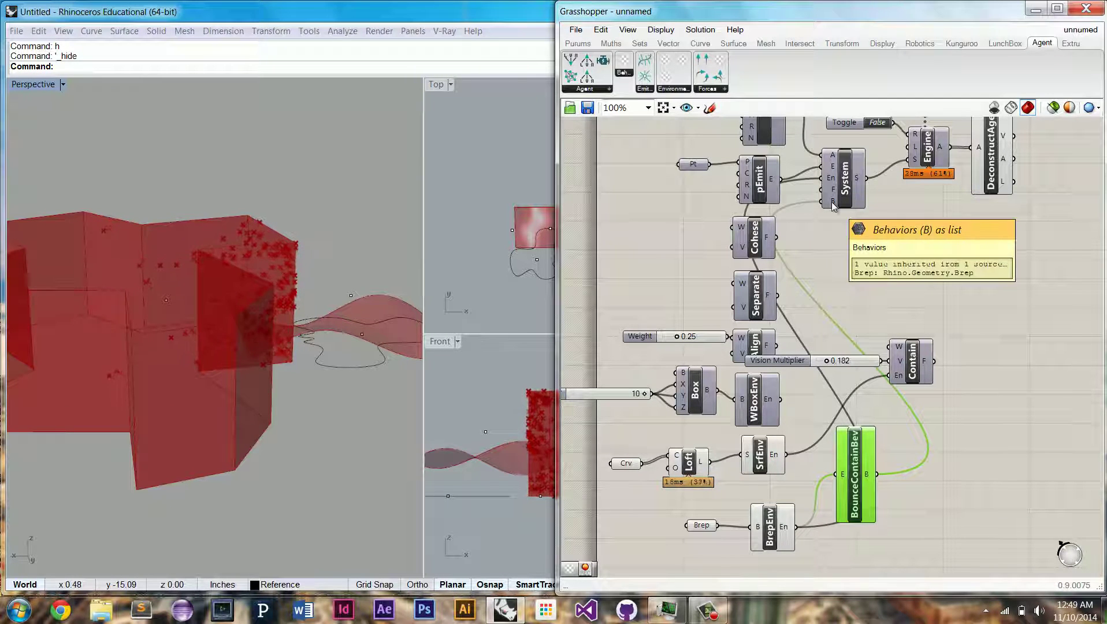
Disconnect BrepEnv's En output from System's environment input and check how the agents bounce inside the Brep.
right_drag(183, 316, 267, 314)
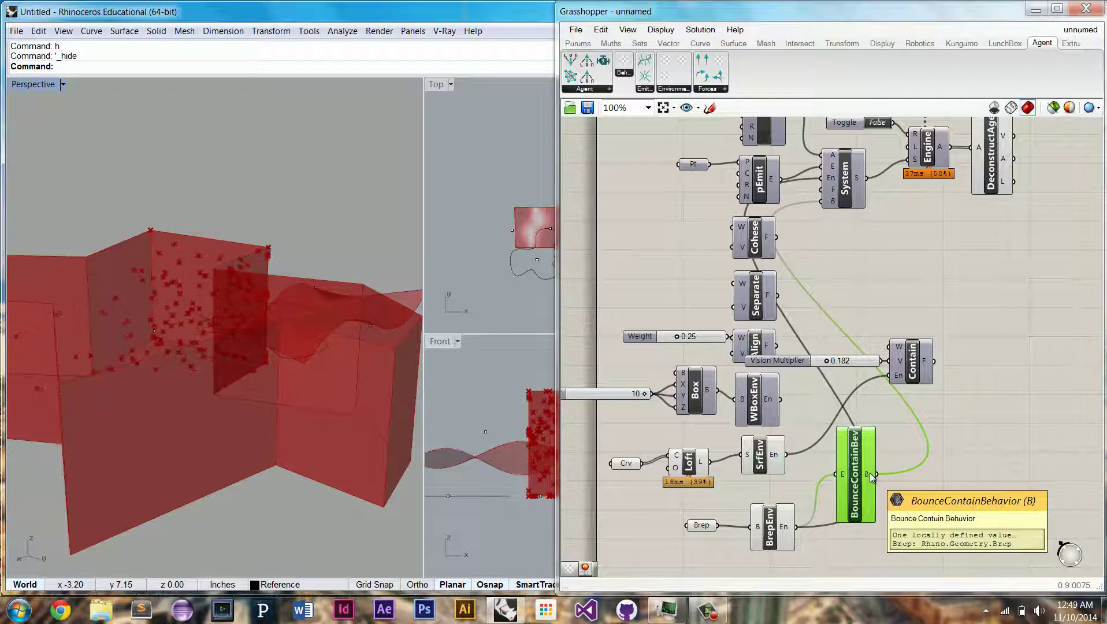
mouse_move(257, 385)
right_down()
mouse_move(223, 348)
mouse_move(257, 339)
mouse_move(280, 374)
mouse_move(284, 361)
mouse_move(275, 395)
right_up()
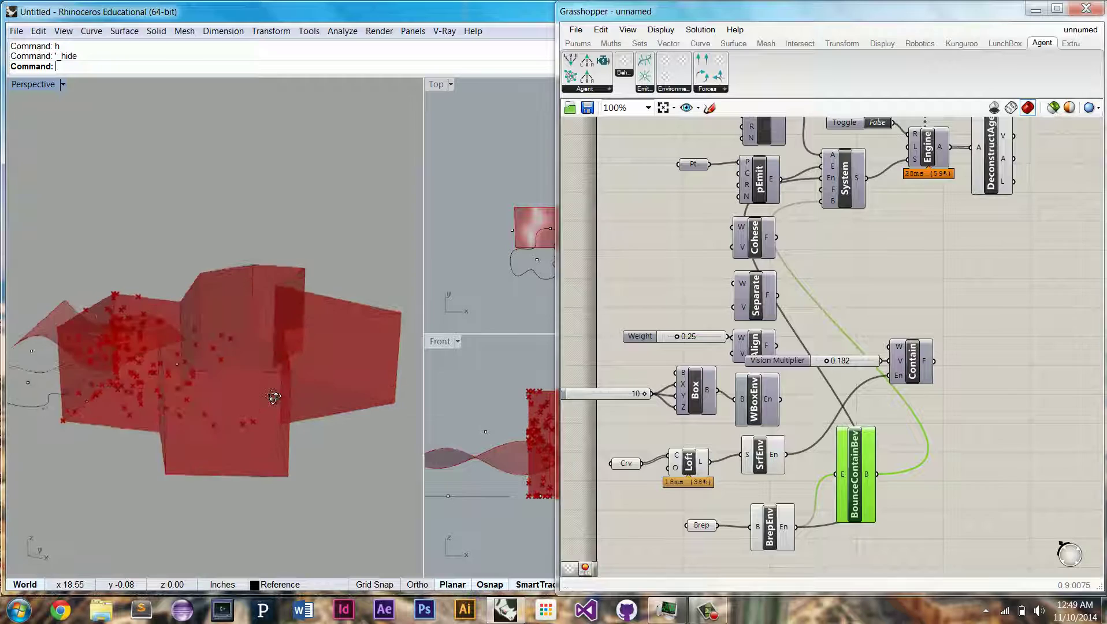
right_drag(328, 330, 79, 321)
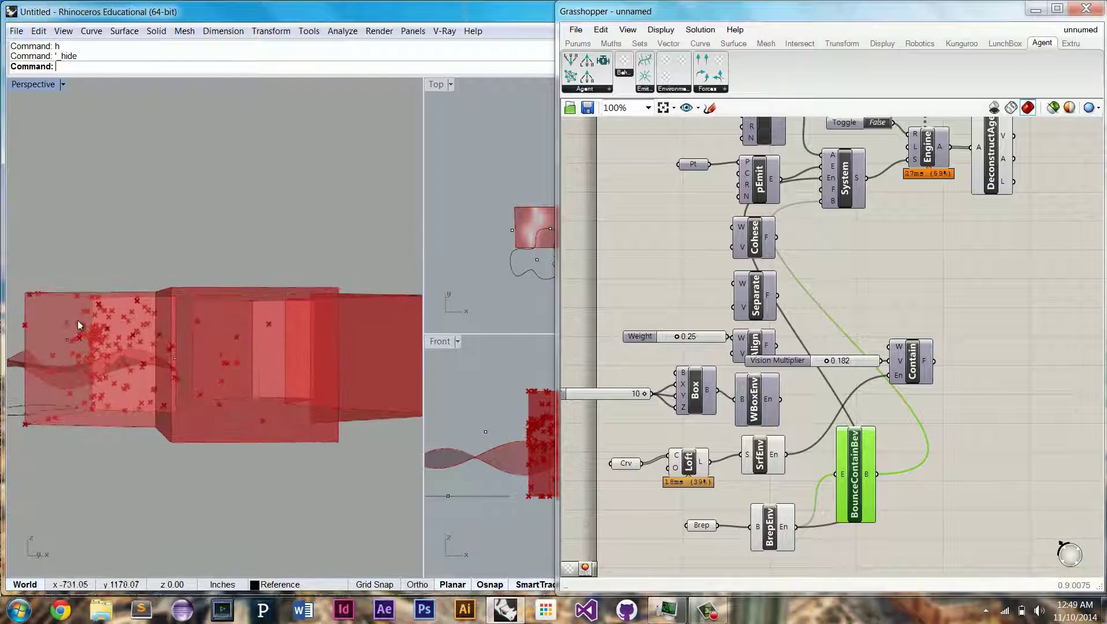
drag(821, 185, 800, 529)
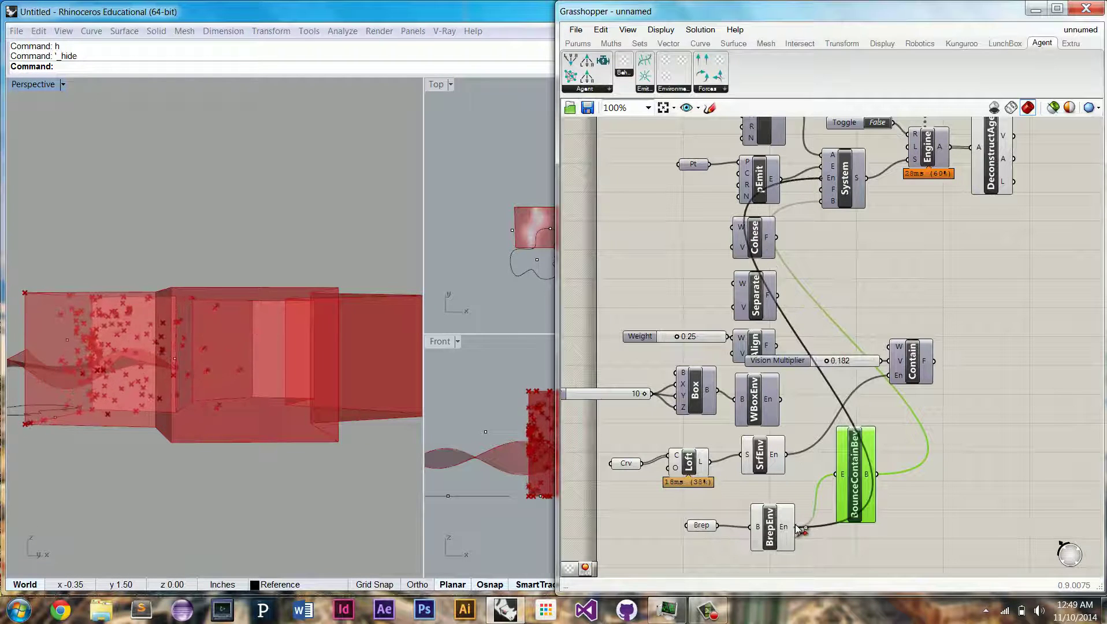
ctrl+drag(822, 178, 797, 523)
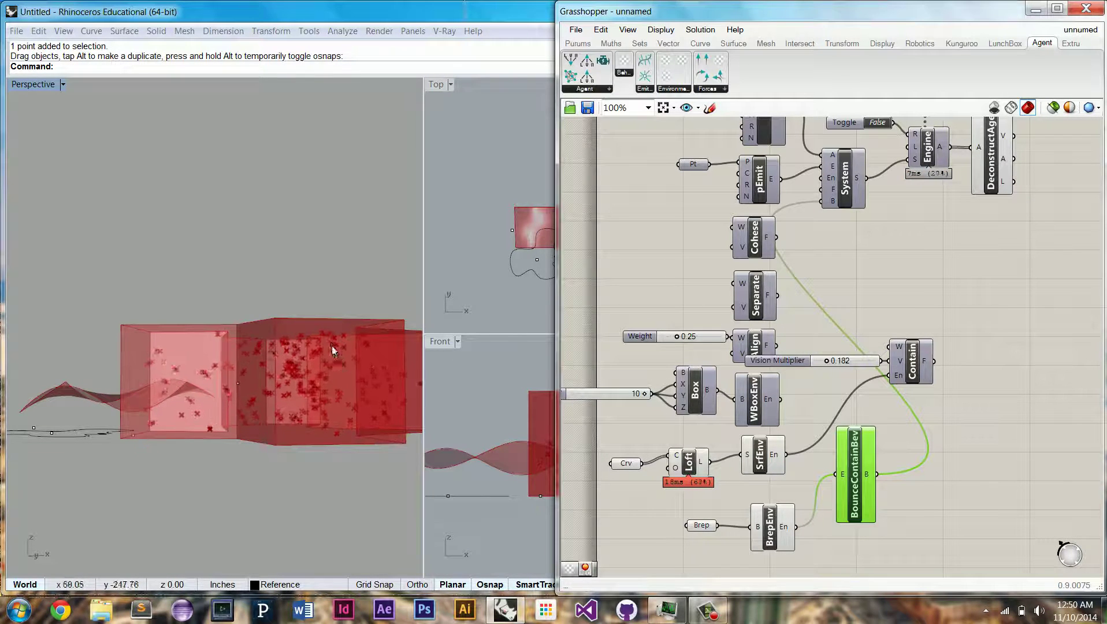
right_drag(330, 340, 186, 375)
scroll(304, 351, up, 4)
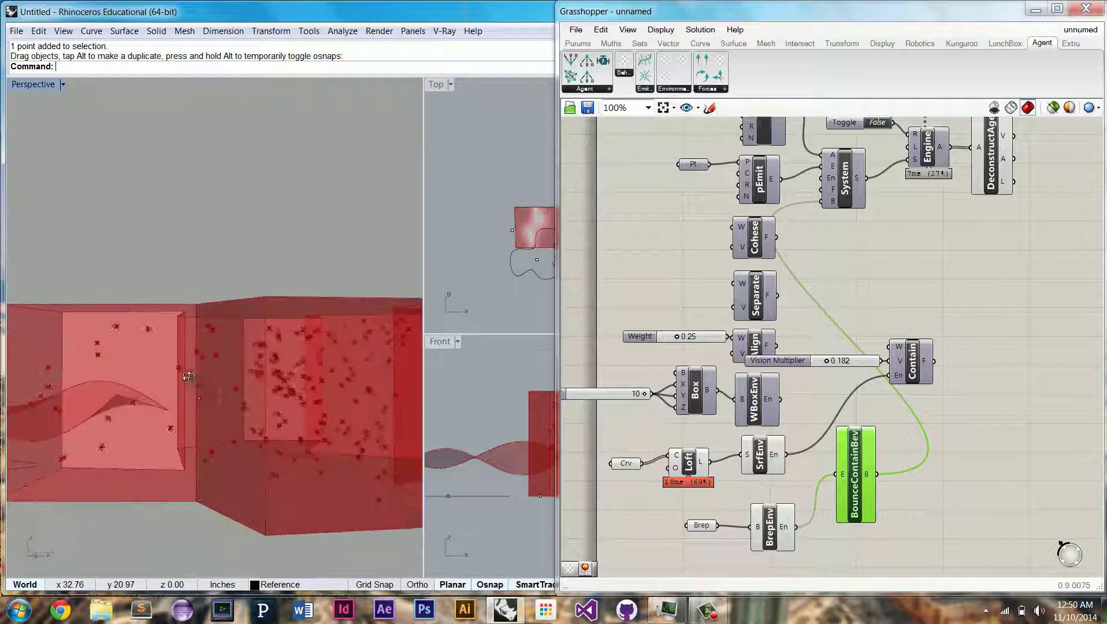
right_drag(191, 332, 230, 363)
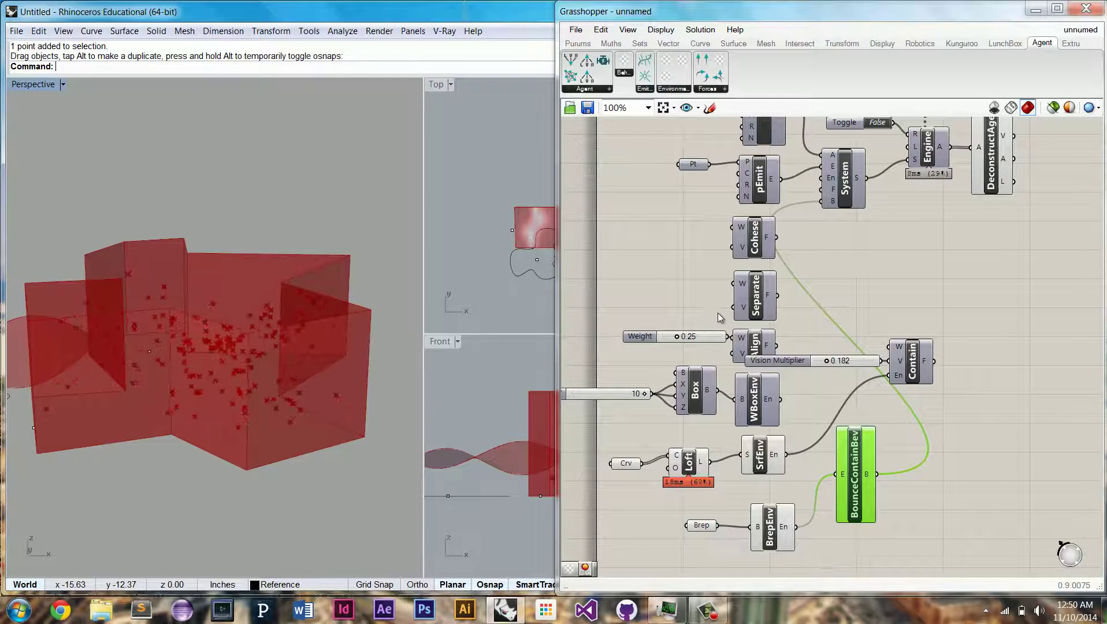
Set the Engine's reset toggle to True, then graft DeconstructAgent's P output and feed it into a new Data Recorder.
right_drag(941, 136, 830, 270)
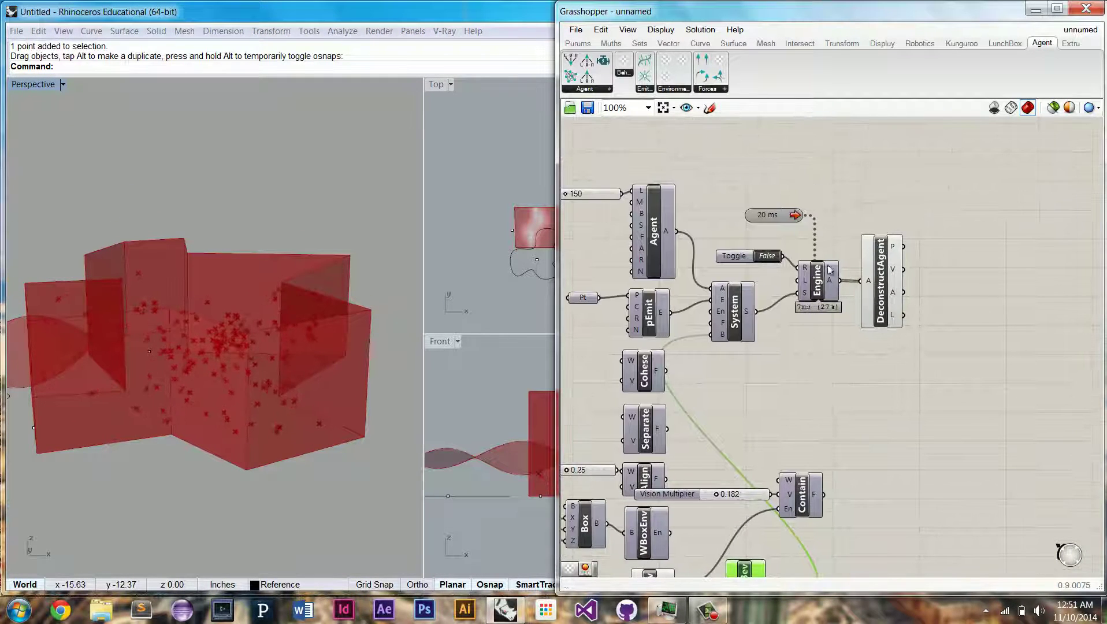
click(773, 257)
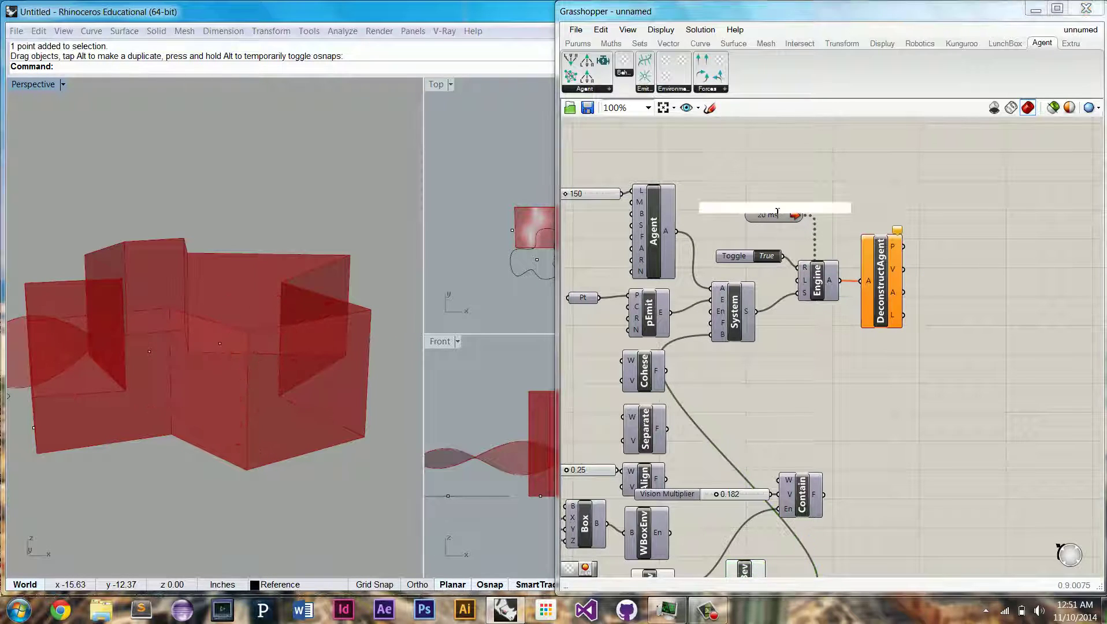
double_click(969, 259)
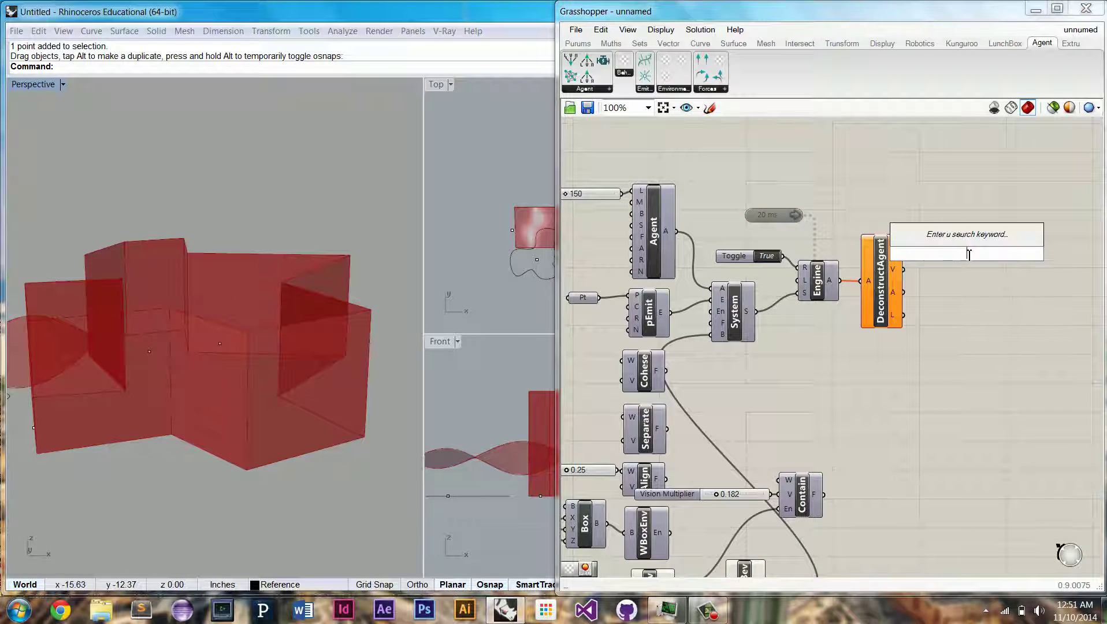
text(rec)
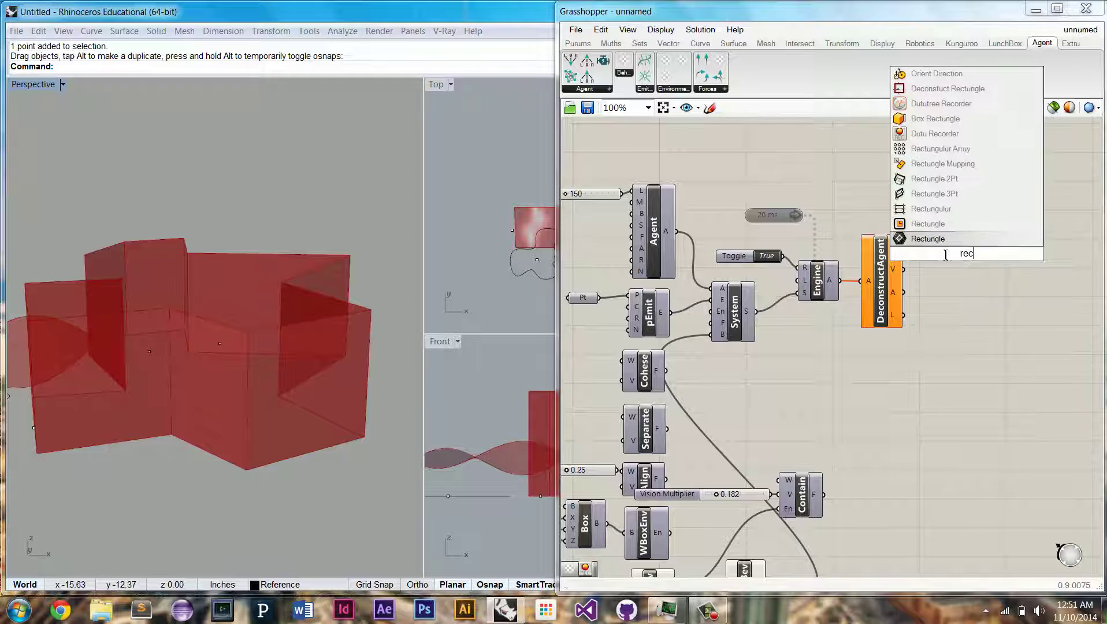
click(942, 134)
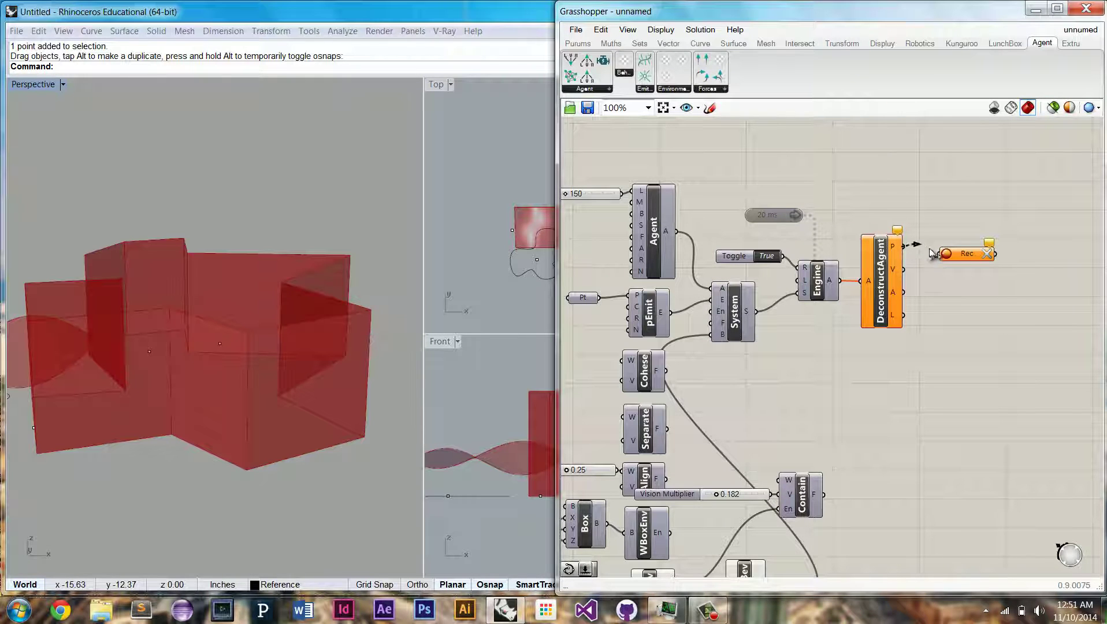
right_click(900, 247)
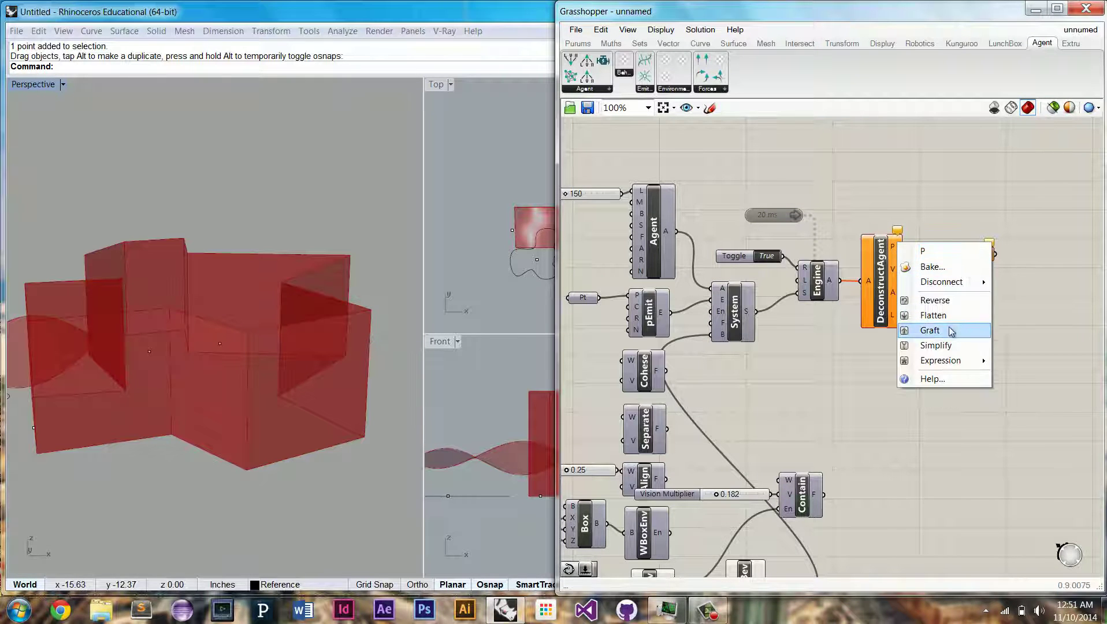
click(925, 330)
Add an Interpolate curve component and connect the Data Recorder to its V input.
double_click(1027, 281)
text(inter)
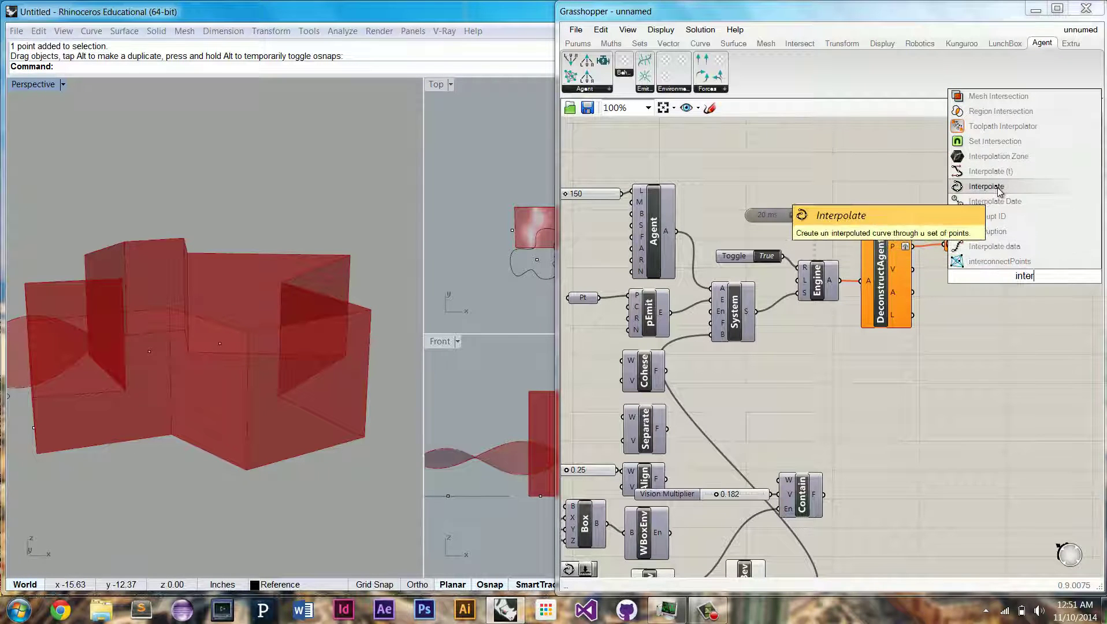
click(986, 186)
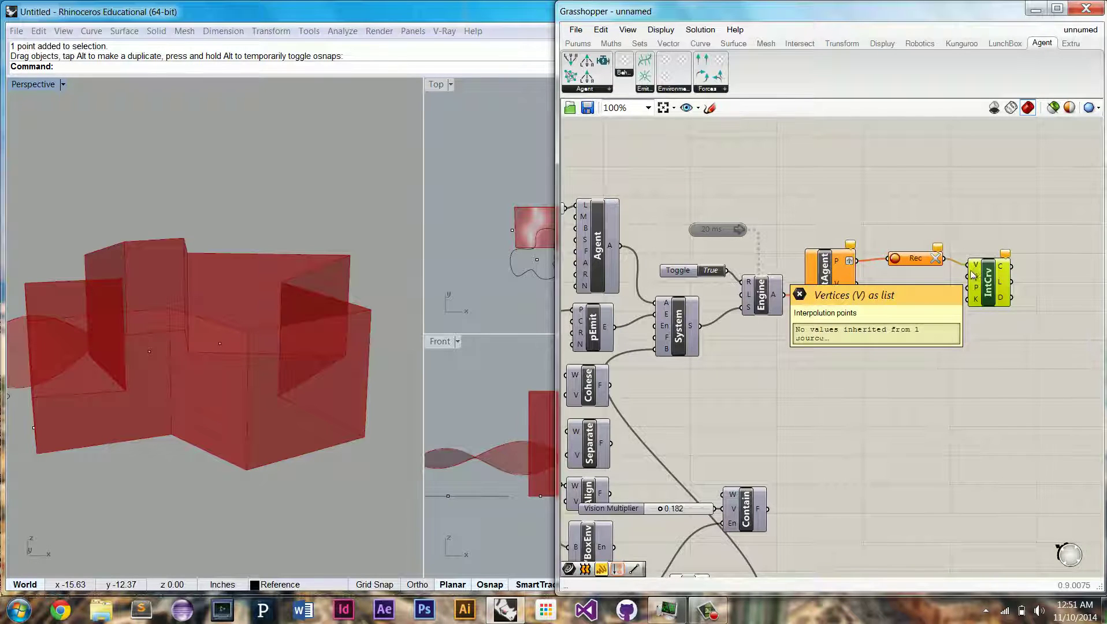
drag(990, 283, 993, 281)
right_drag(946, 315, 992, 300)
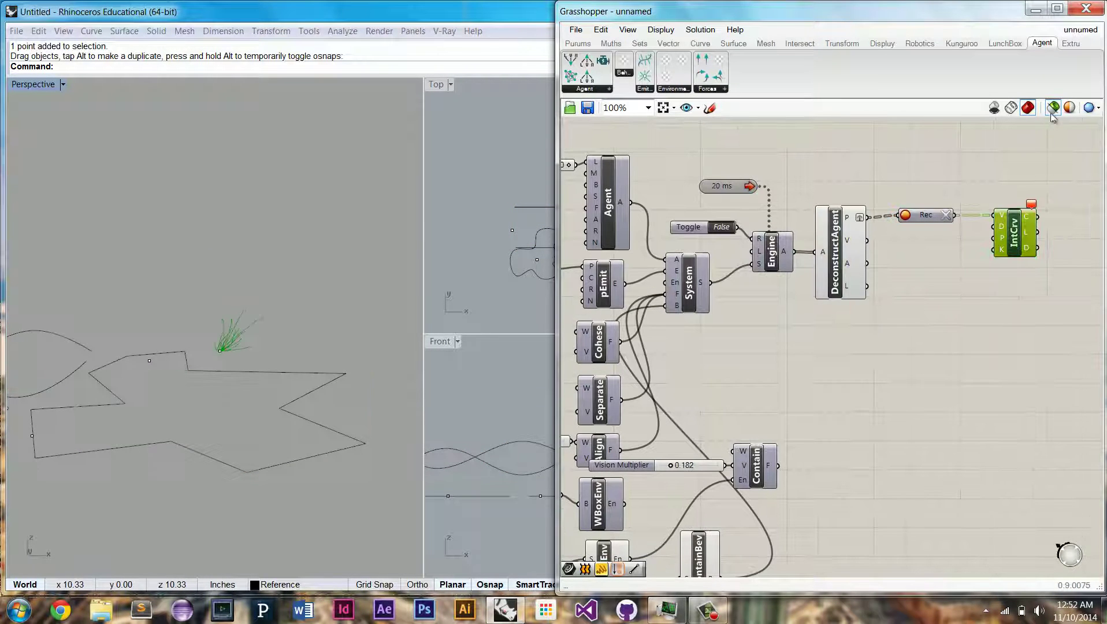
Turn off the selected-only preview and add a Weight number slider set to 0.25 to Cohese's W input.
click(1052, 109)
mouse_move(197, 388)
right_down()
mouse_move(233, 392)
mouse_move(250, 379)
mouse_move(201, 415)
mouse_move(227, 439)
mouse_move(303, 380)
mouse_move(262, 400)
mouse_move(293, 402)
right_up()
right_drag(849, 397, 949, 327)
right_drag(663, 440, 771, 431)
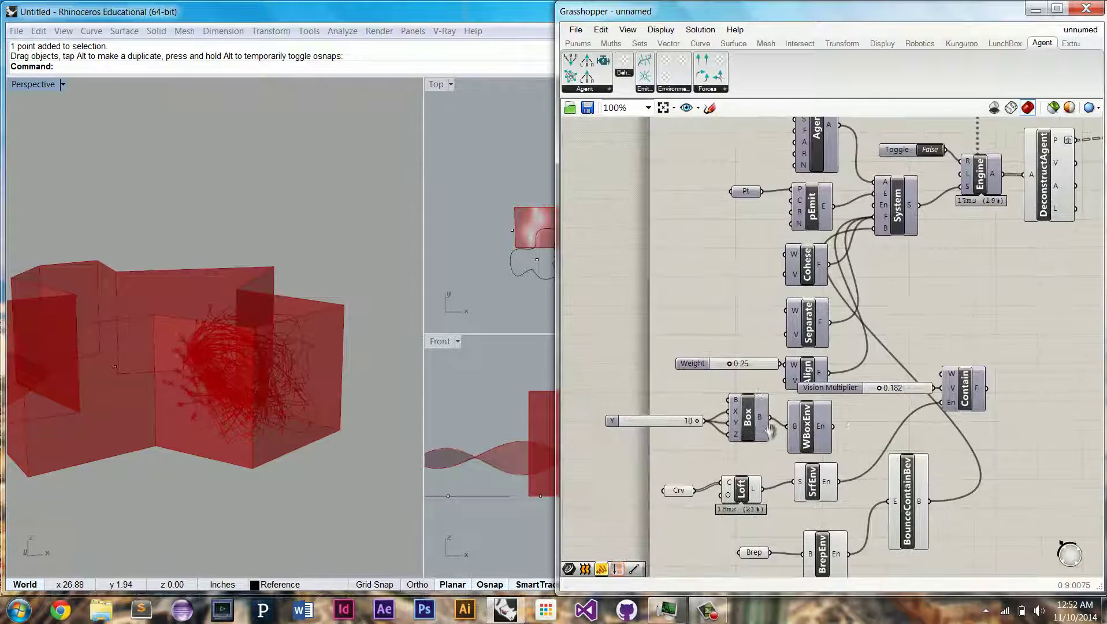
double_click(737, 257)
text(slider)
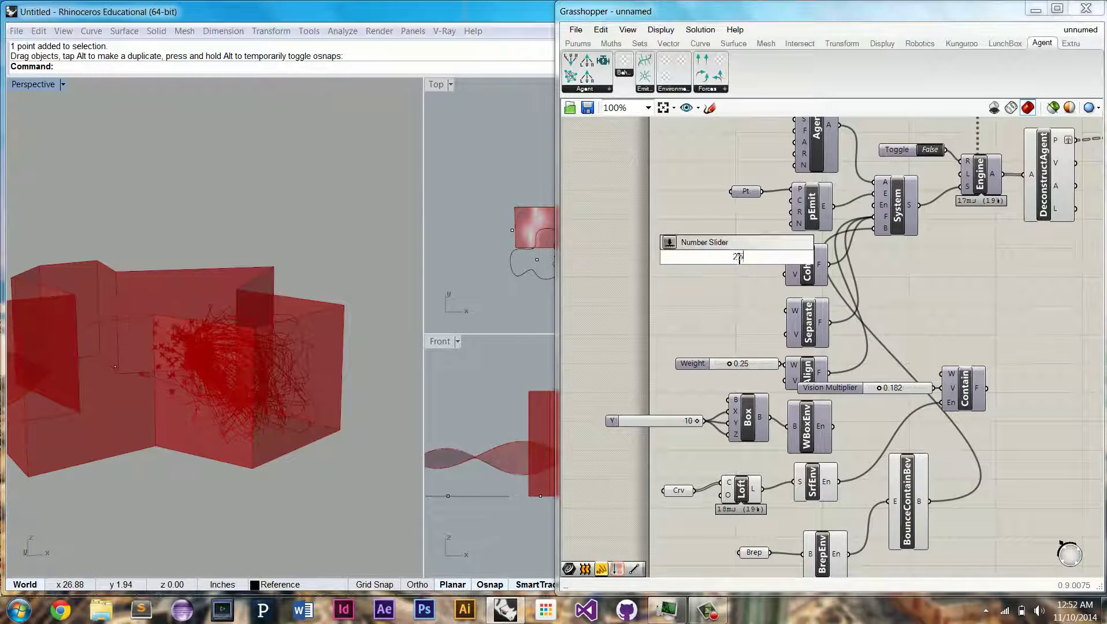
key(Return)
drag(771, 258, 758, 253)
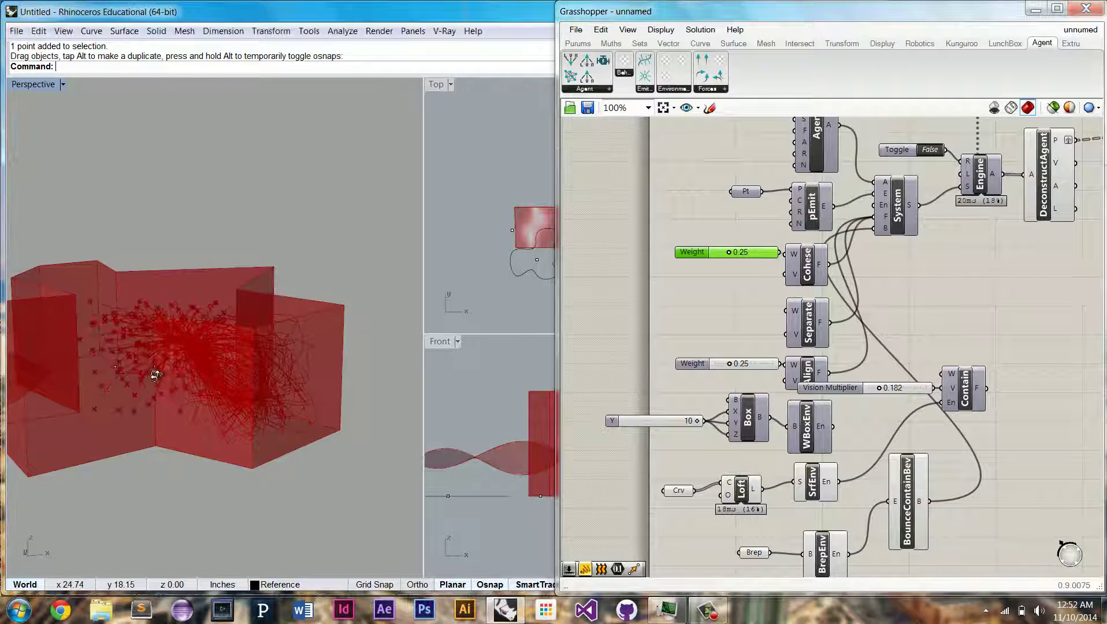
right_drag(153, 376, 264, 366)
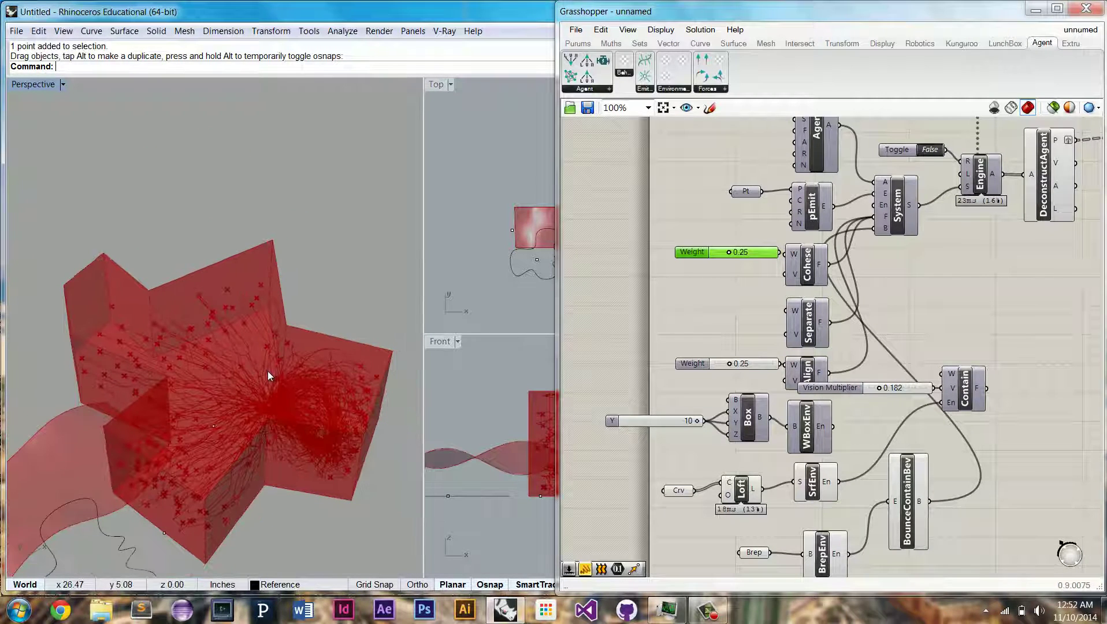
right_drag(260, 432, 263, 399)
Preview only the selected IntCrv component and bake its agent trail curves into Rhino.
right_drag(830, 407, 704, 497)
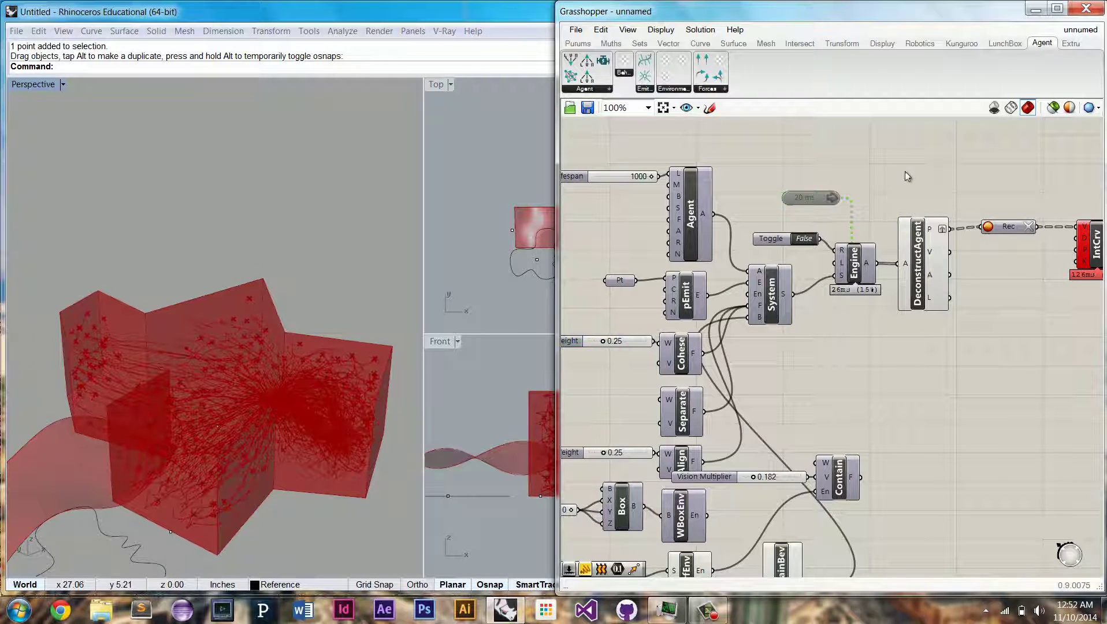
click(1064, 109)
click(1102, 252)
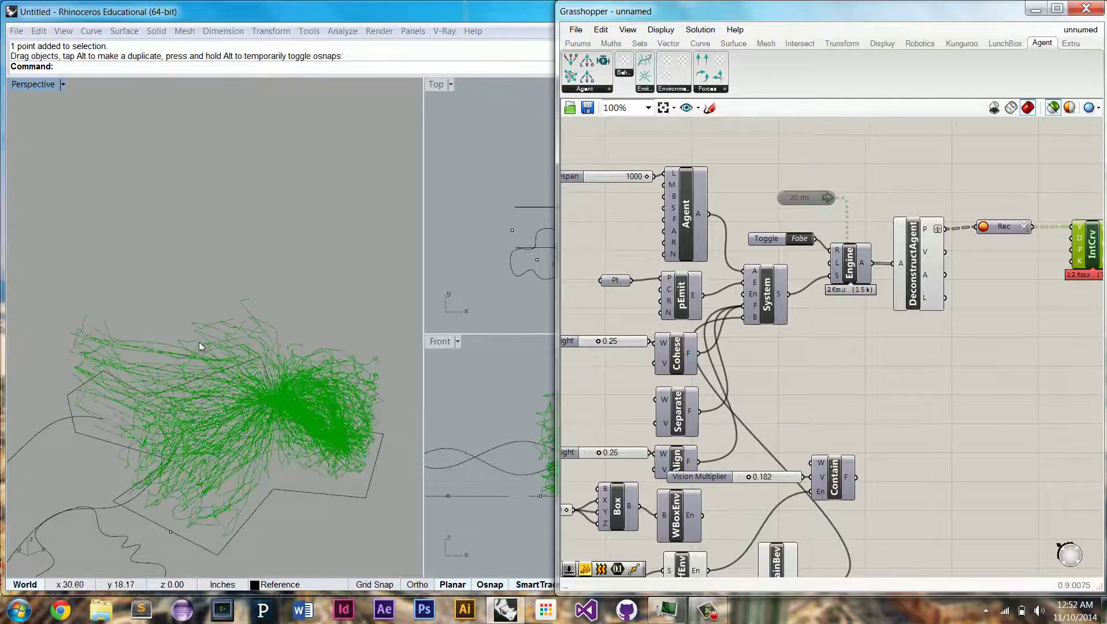
right_drag(203, 359, 213, 473)
shift+right_drag(208, 386, 381, 324)
right_click(987, 304)
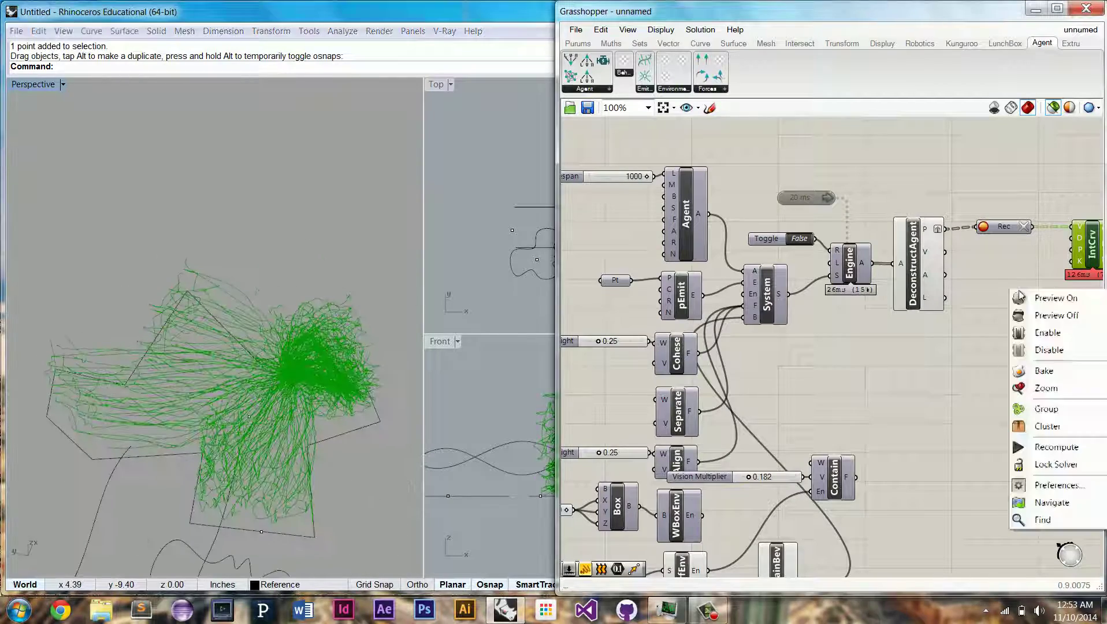
click(1028, 370)
Examine the baked trail curves in the Perspective view, selecting an individual curve.
click(307, 376)
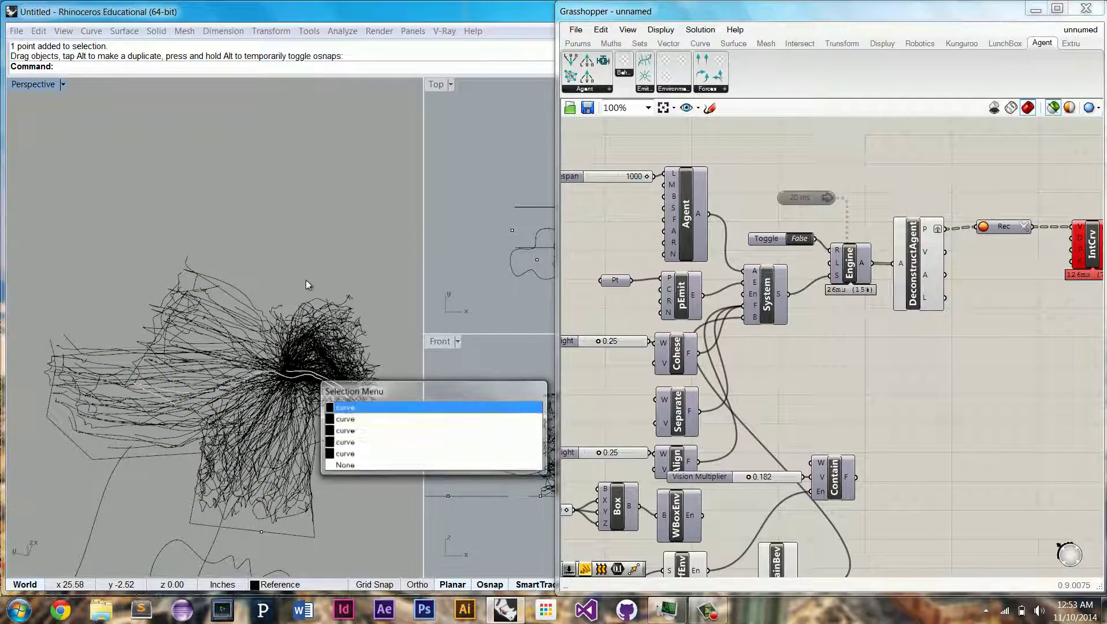
click(305, 279)
right_drag(315, 405, 240, 369)
click(256, 306)
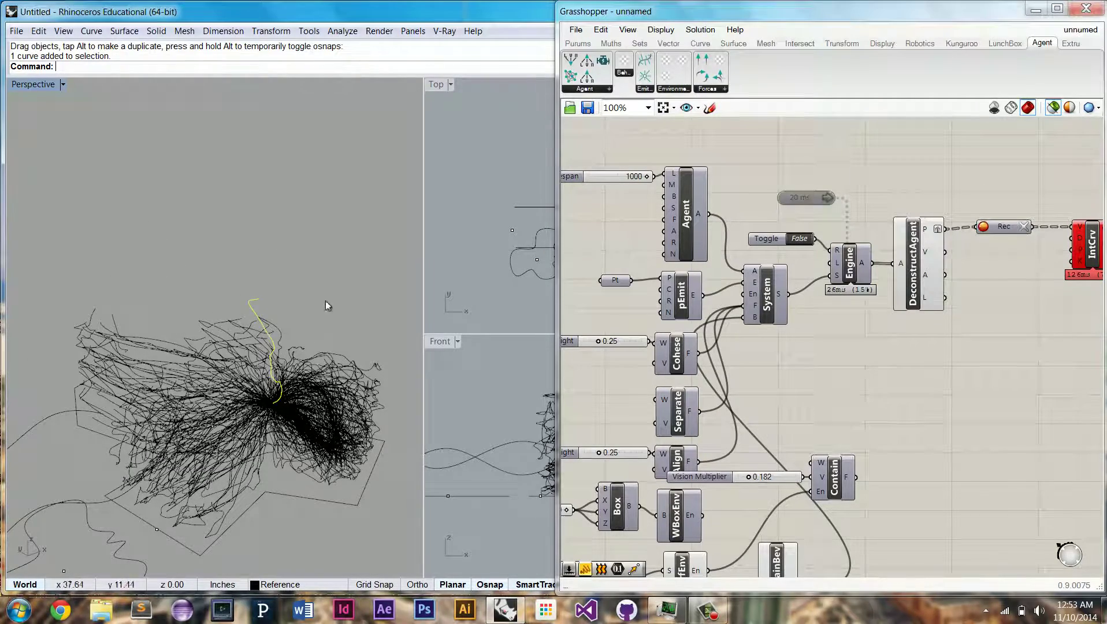
right_drag(327, 306, 255, 321)
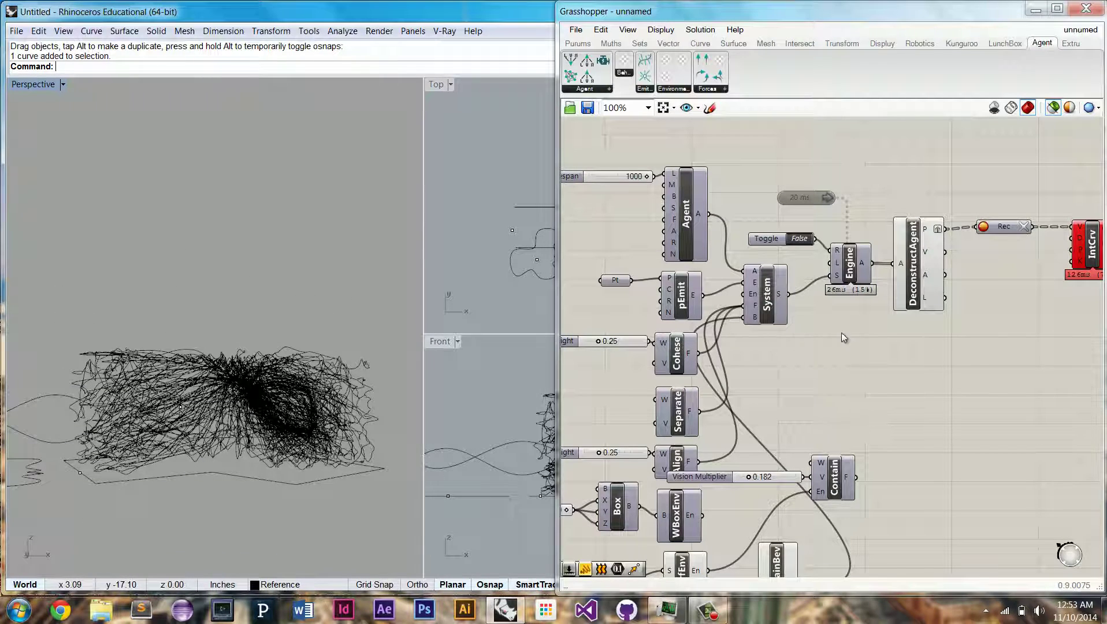
Turn off the selected-only preview so that every component's geometry is drawn again.
right_drag(975, 330, 814, 341)
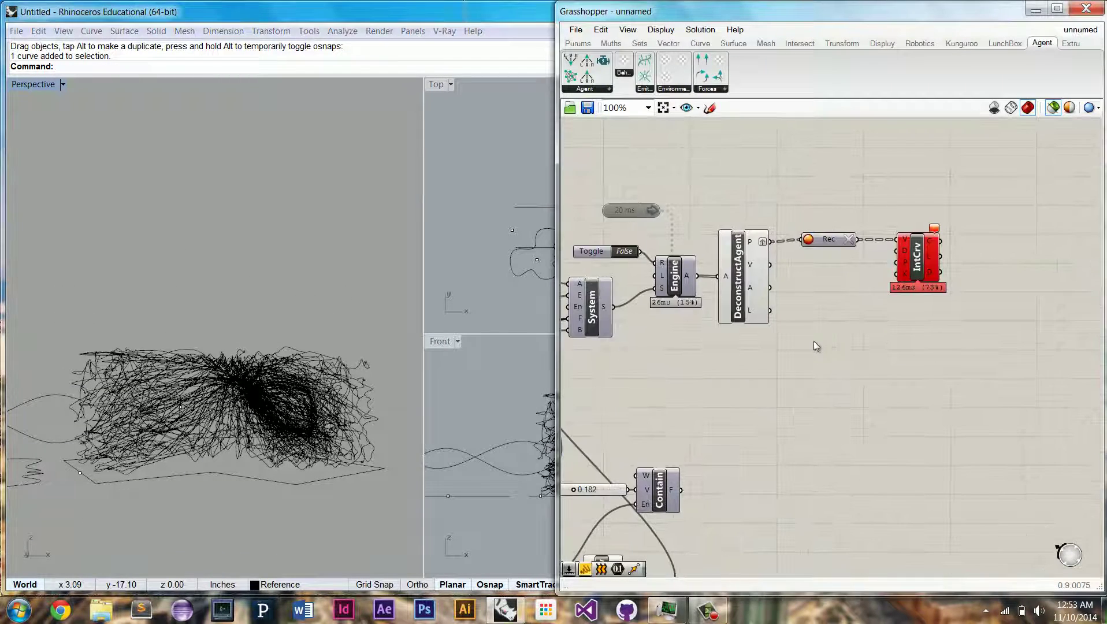
double_click(844, 337)
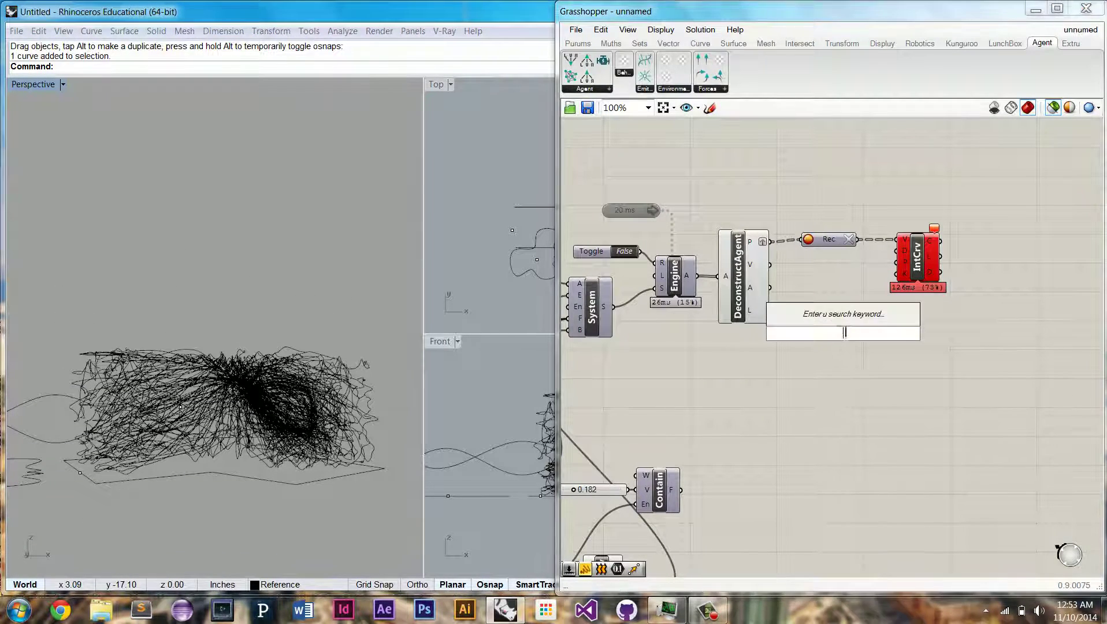
click(811, 374)
click(1052, 110)
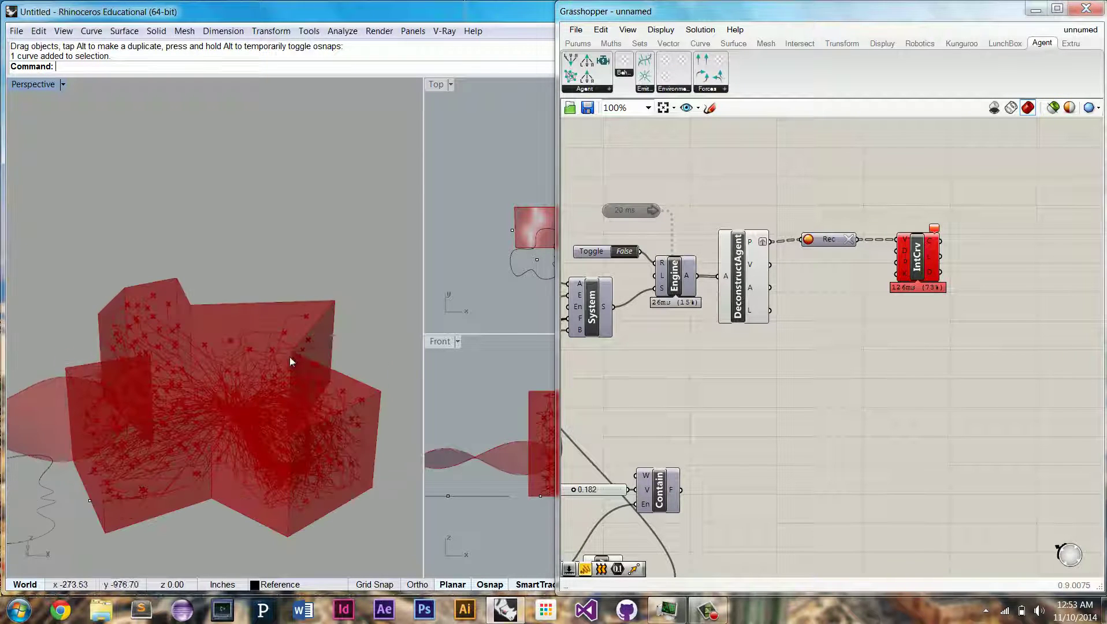
Reset the Engine by setting its toggle to True and clear the Data Recorder's stored points.
right_drag(590, 286, 687, 276)
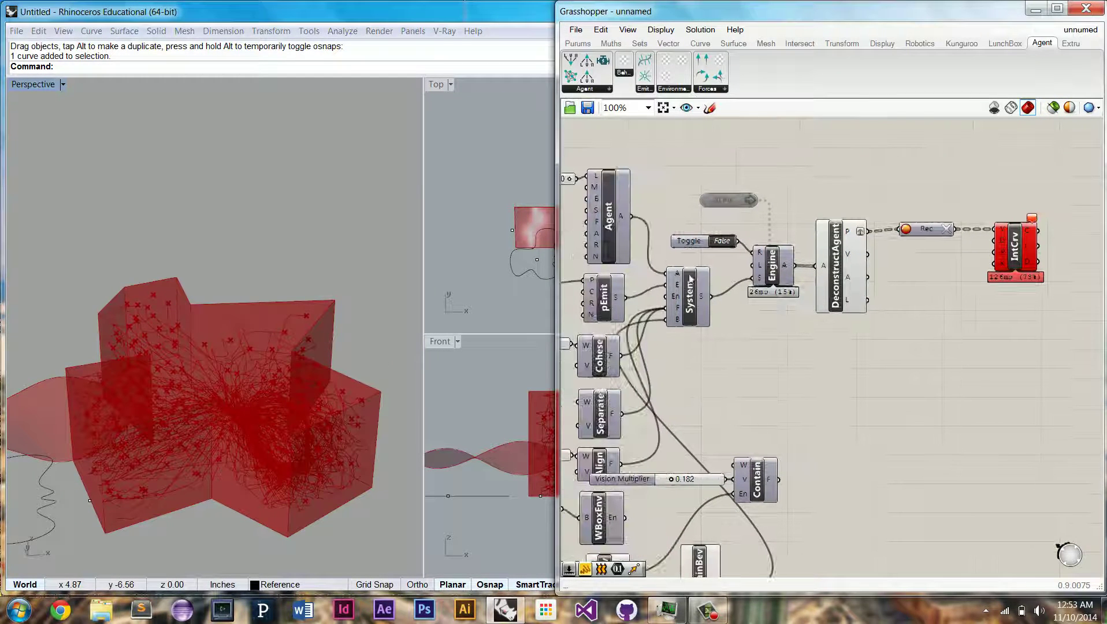
double_click(733, 241)
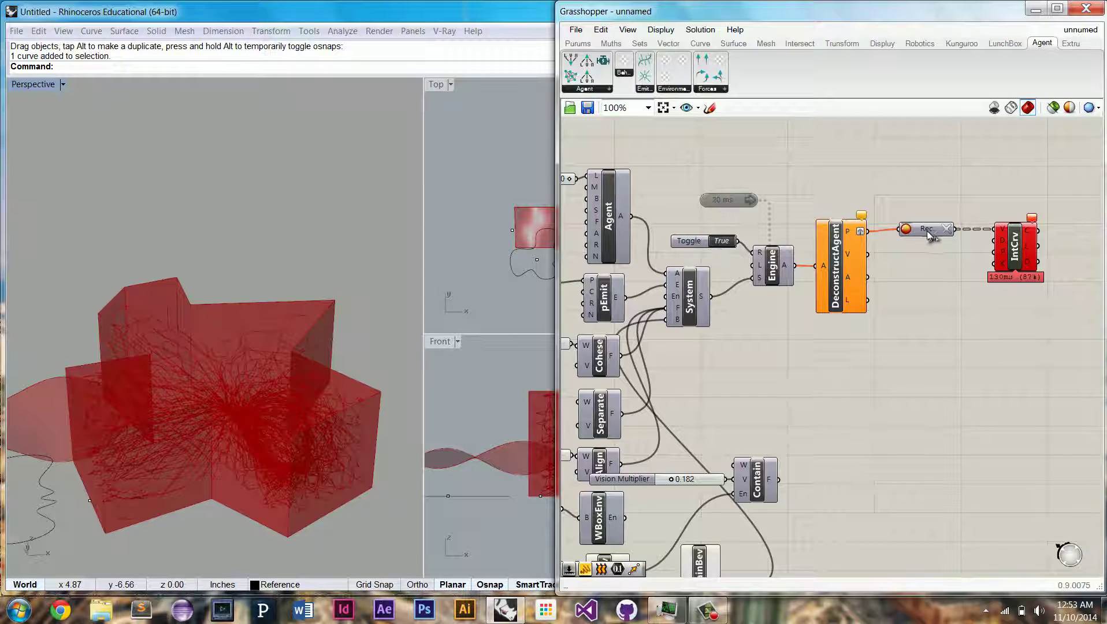
click(948, 230)
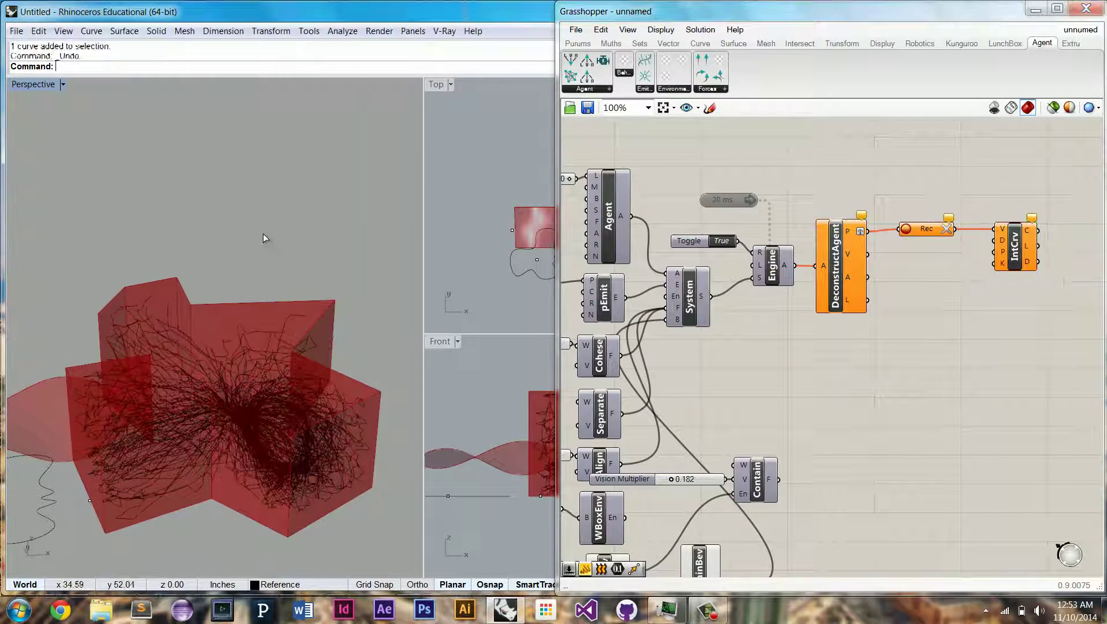
Undo the curve bake in Rhino and delete the Data Recorder and IntCrv components in Grasshopper.
key(ctrl+z)
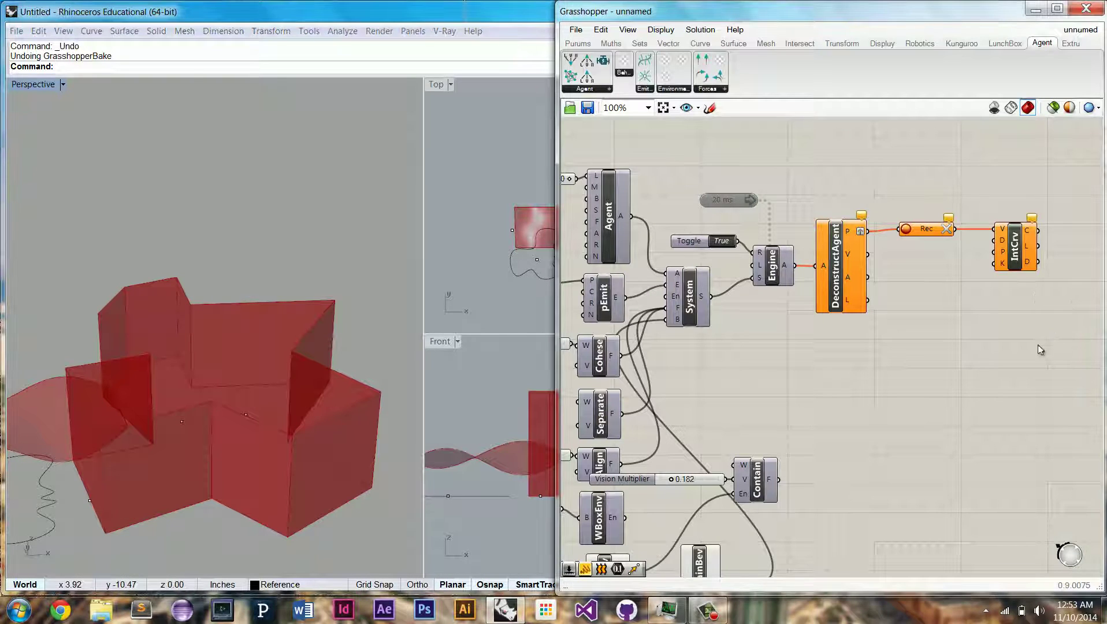
drag(1043, 350, 901, 205)
key(Delete)
Remove the graft from DeconstructAgent's P output.
right_click(852, 233)
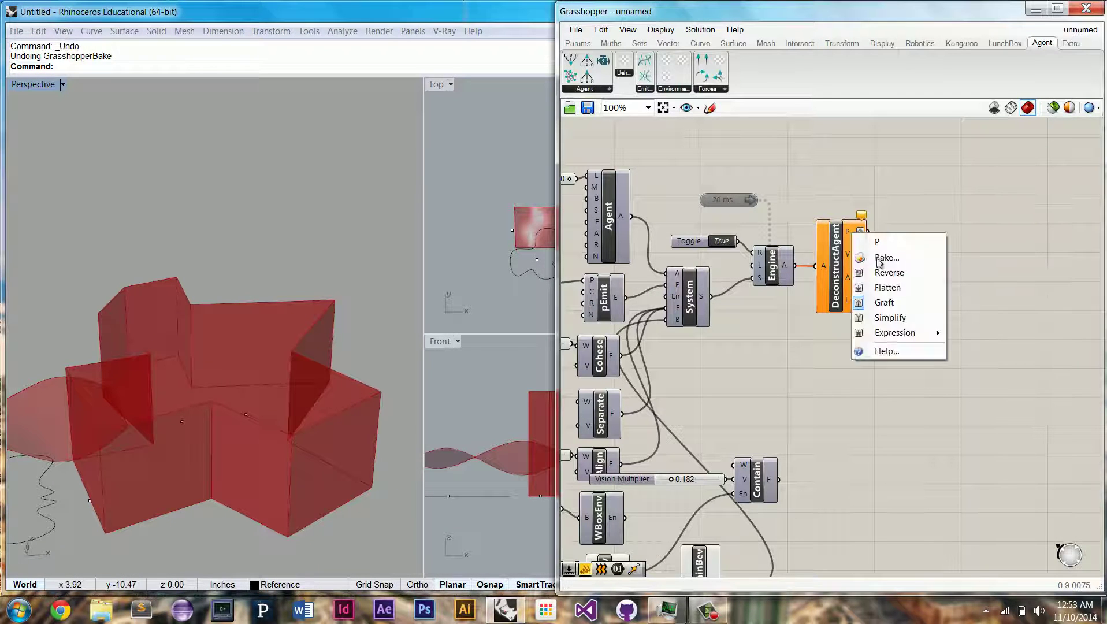
click(886, 303)
right_drag(803, 295, 896, 262)
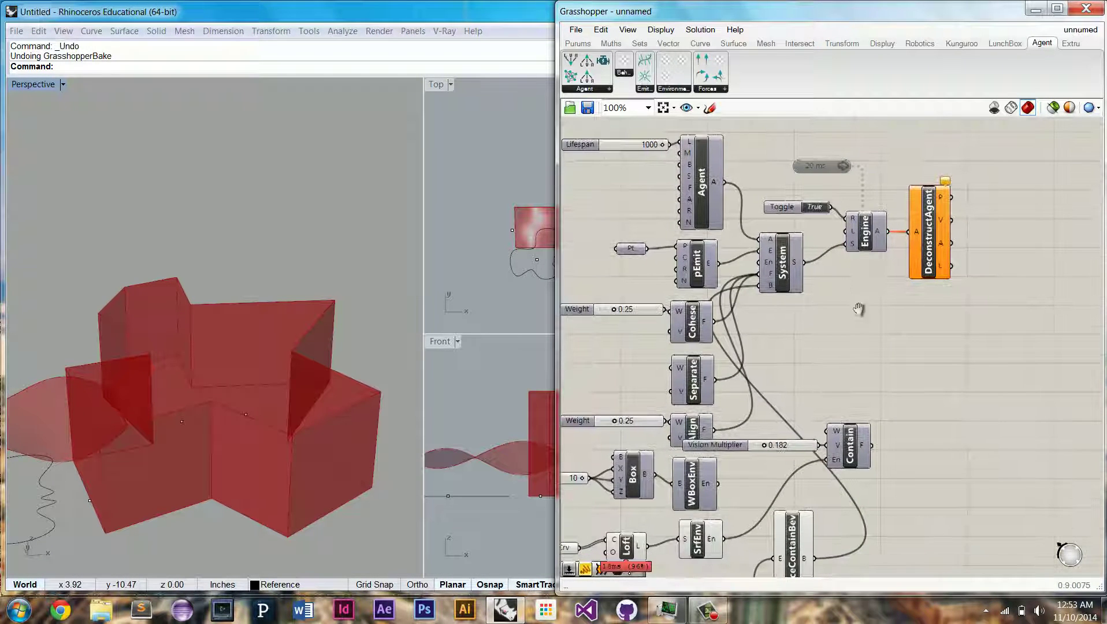
Add a Deconstruct Brep component below BrepEnv and feed it from the Brep parameter.
right_drag(859, 308, 852, 277)
mouse_move(800, 357)
right_down()
mouse_move(860, 333)
mouse_move(859, 238)
right_up()
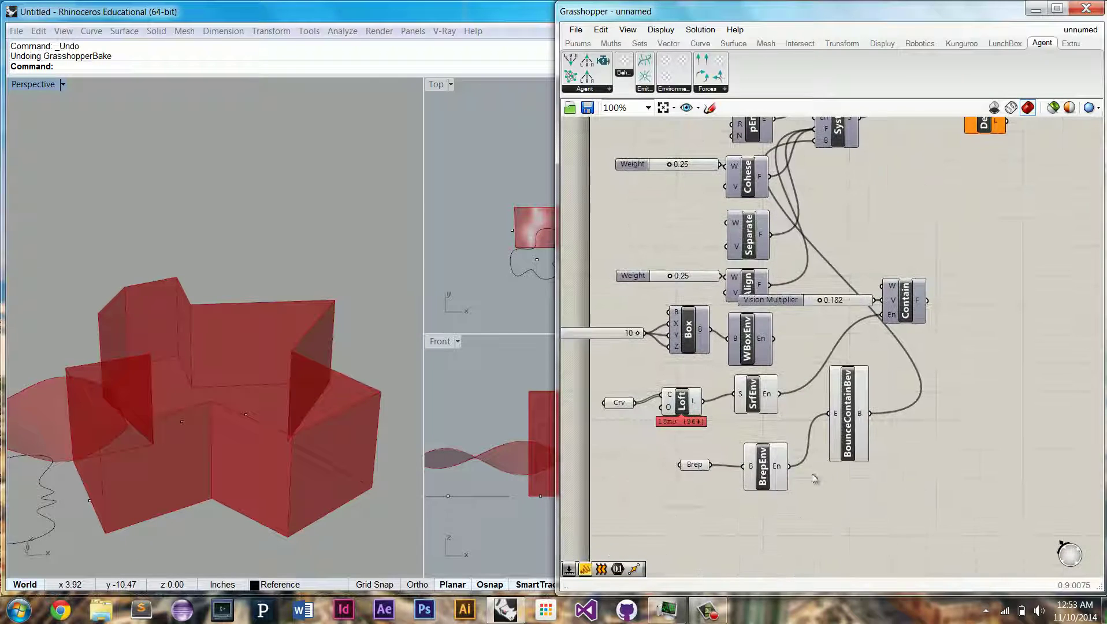
double_click(817, 514)
text(brep)
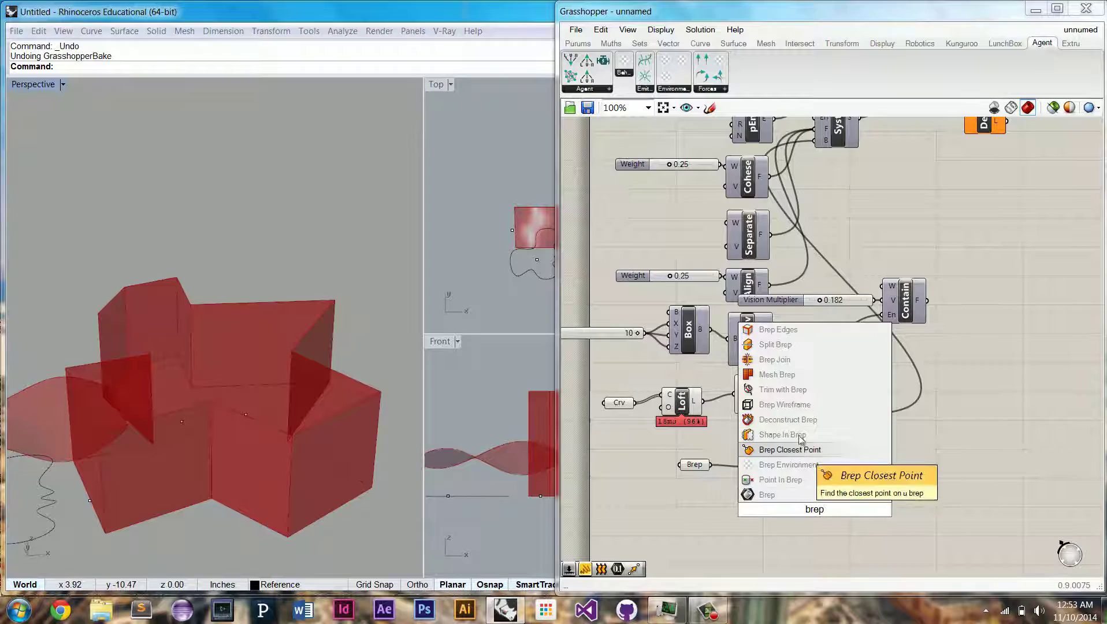
click(769, 420)
drag(798, 516, 800, 516)
drag(817, 519, 766, 519)
Add a Curve parameter and connect it to the E output of the DeBrep component.
double_click(815, 521)
text(crv)
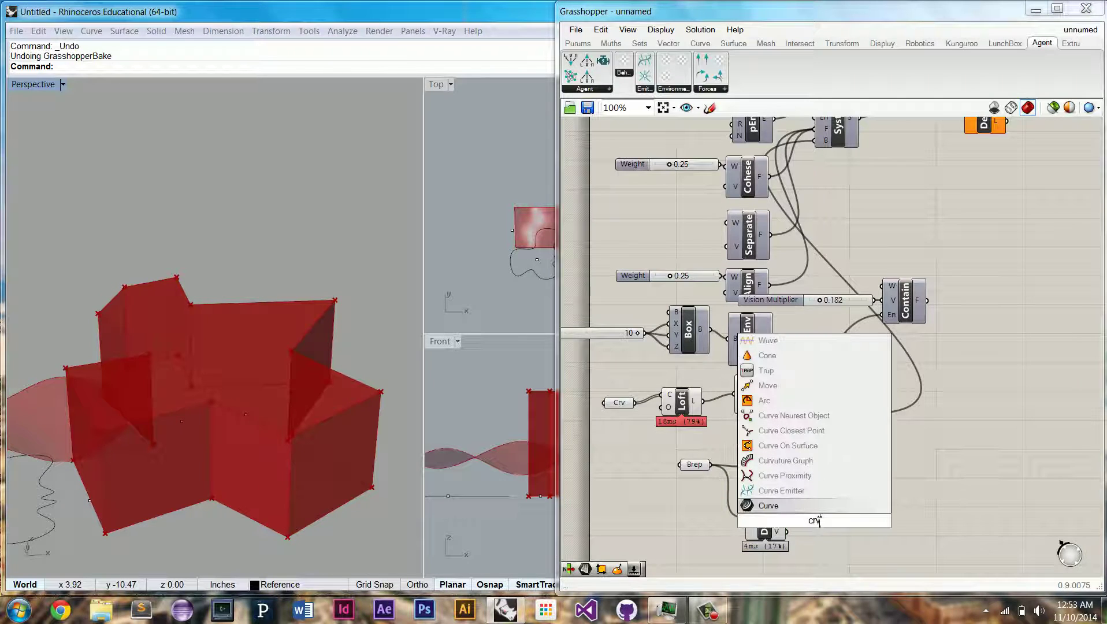
click(814, 507)
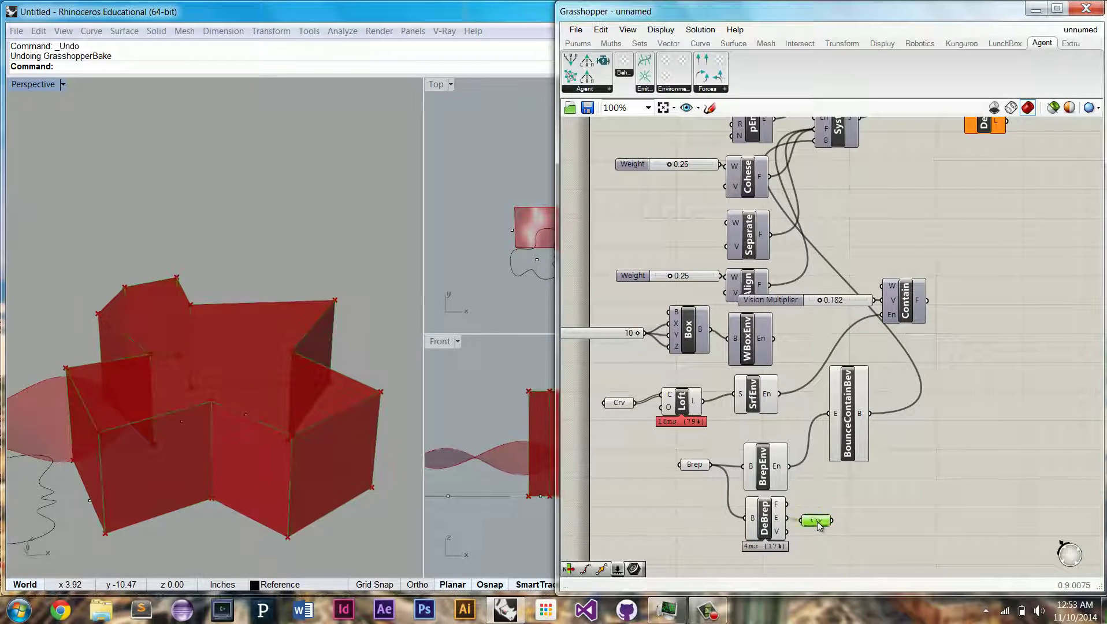
Turn off the preview of the Brep, DeBrep, loft and environment components, leaving the Brep's edge curves drawn.
drag(786, 563, 673, 442)
right_click(640, 354)
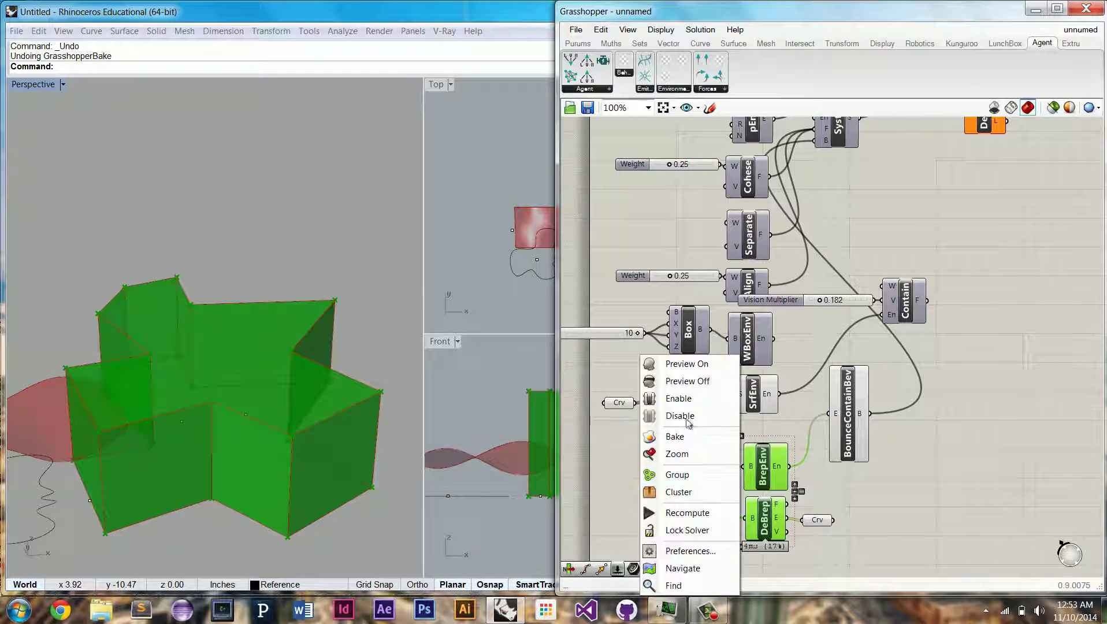
click(688, 381)
drag(935, 373, 611, 481)
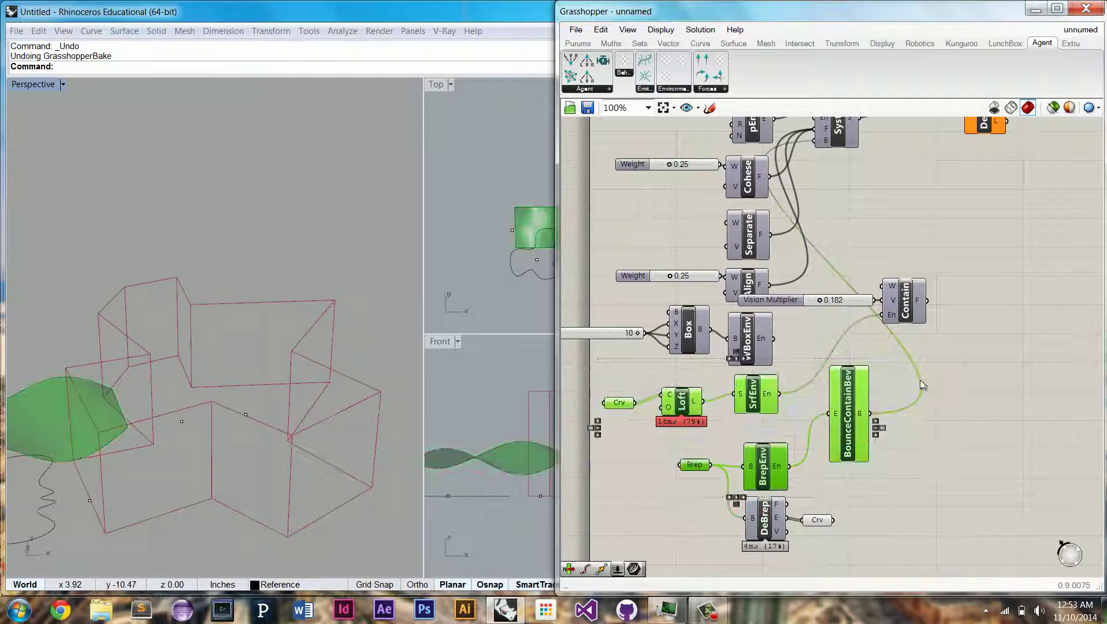
right_click(950, 378)
click(986, 383)
click(962, 407)
right_drag(407, 406, 581, 365)
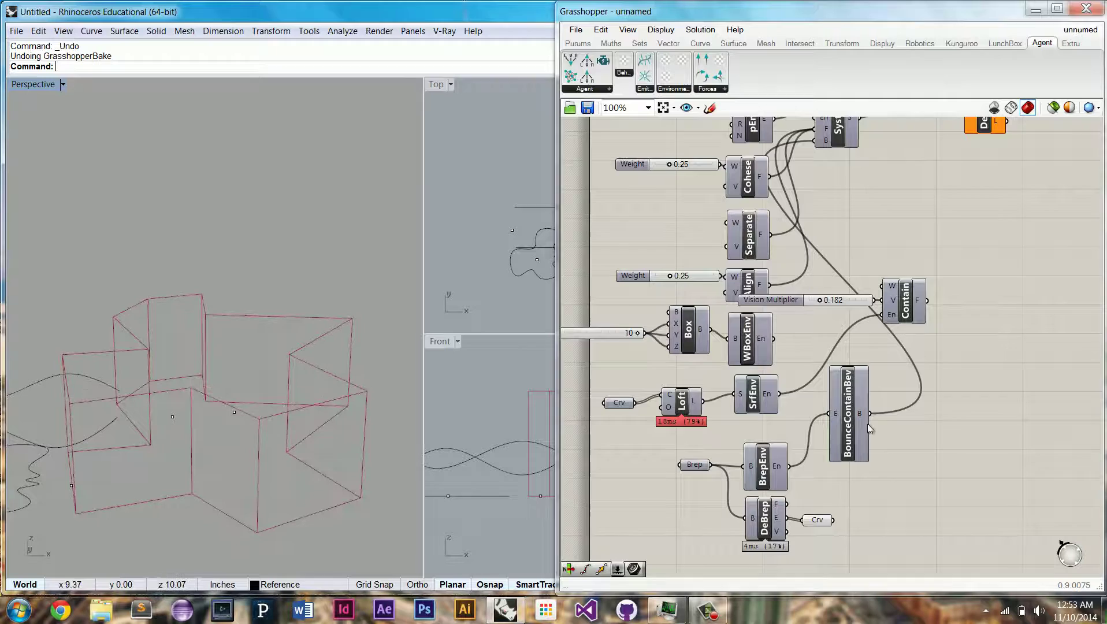
Add a Sphere component and connect DeconstructAgent's P output to its base input B.
right_drag(951, 266, 791, 507)
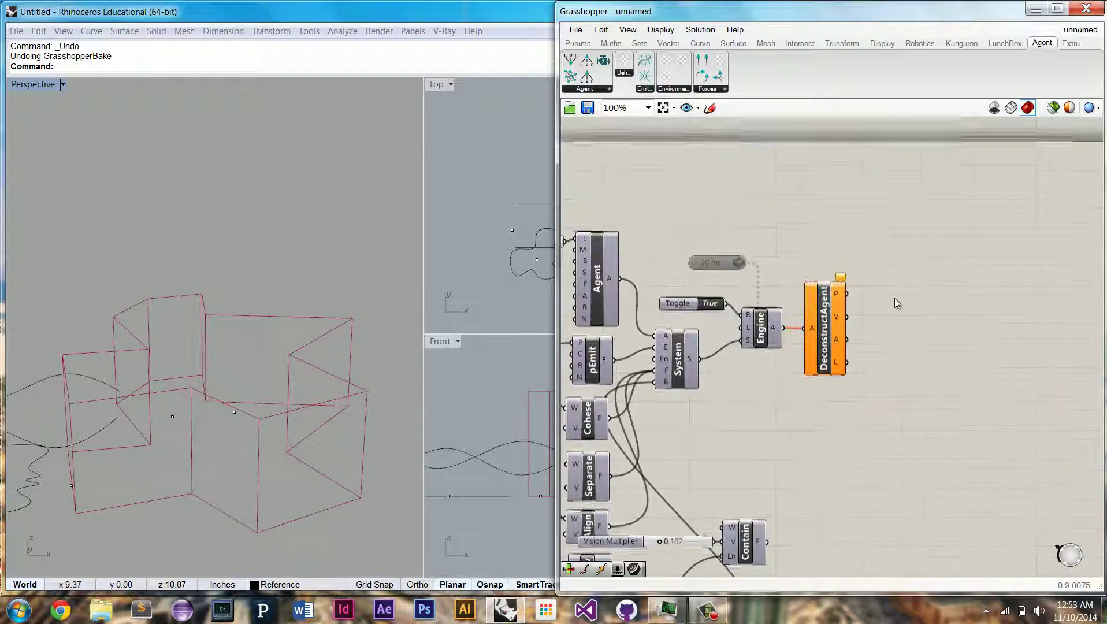
double_click(896, 299)
text(spher)
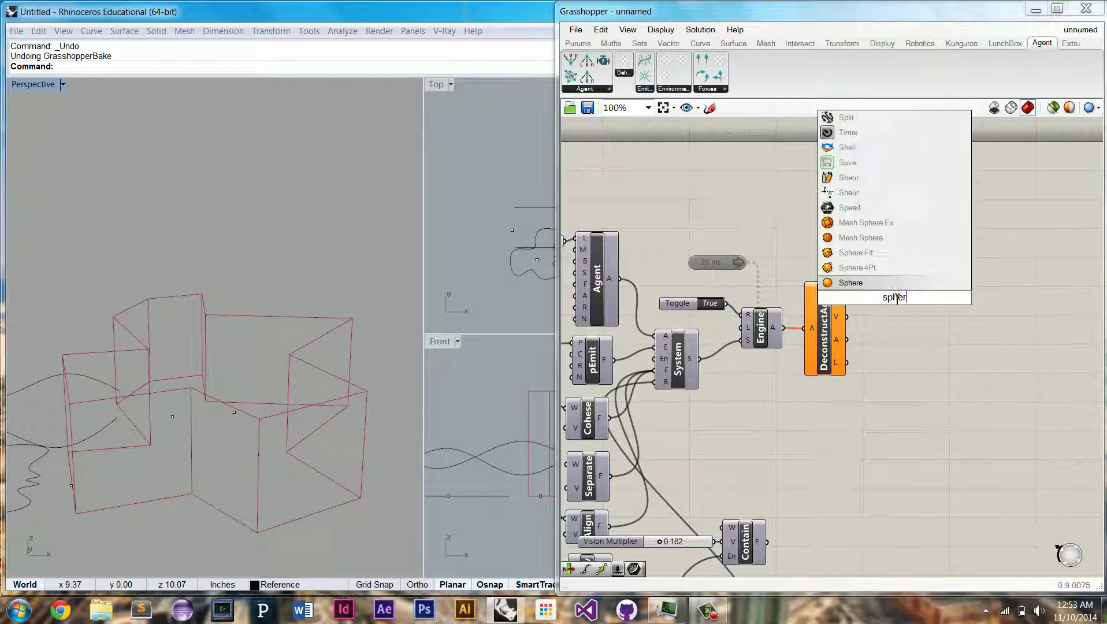
click(892, 283)
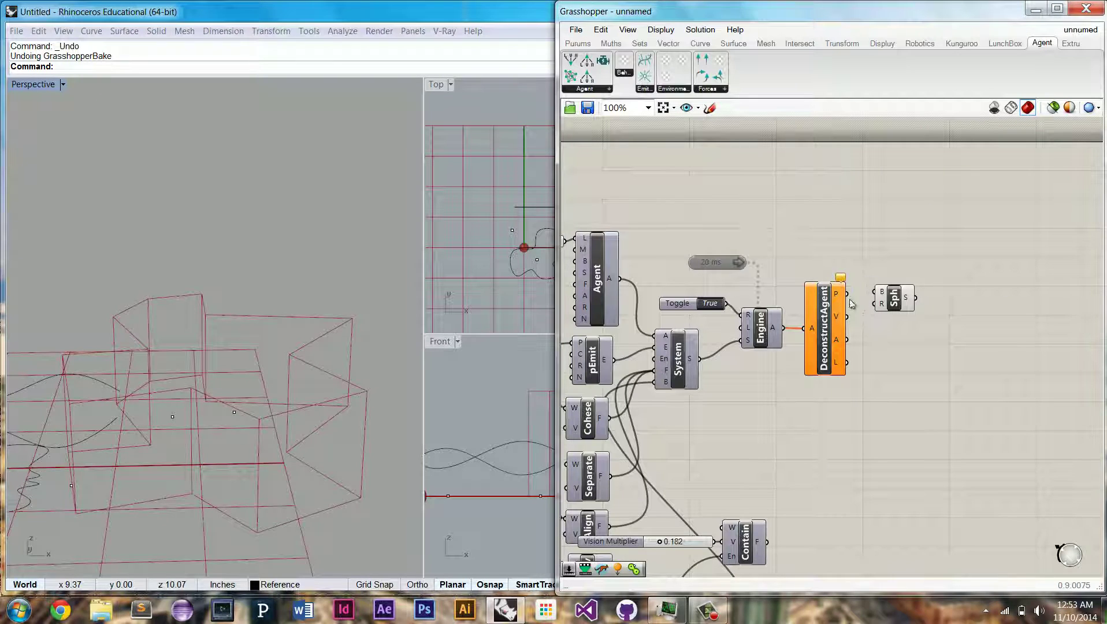
drag(874, 261, 954, 339)
Add a Bounds component to the canvas below the Sphere component.
double_click(899, 386)
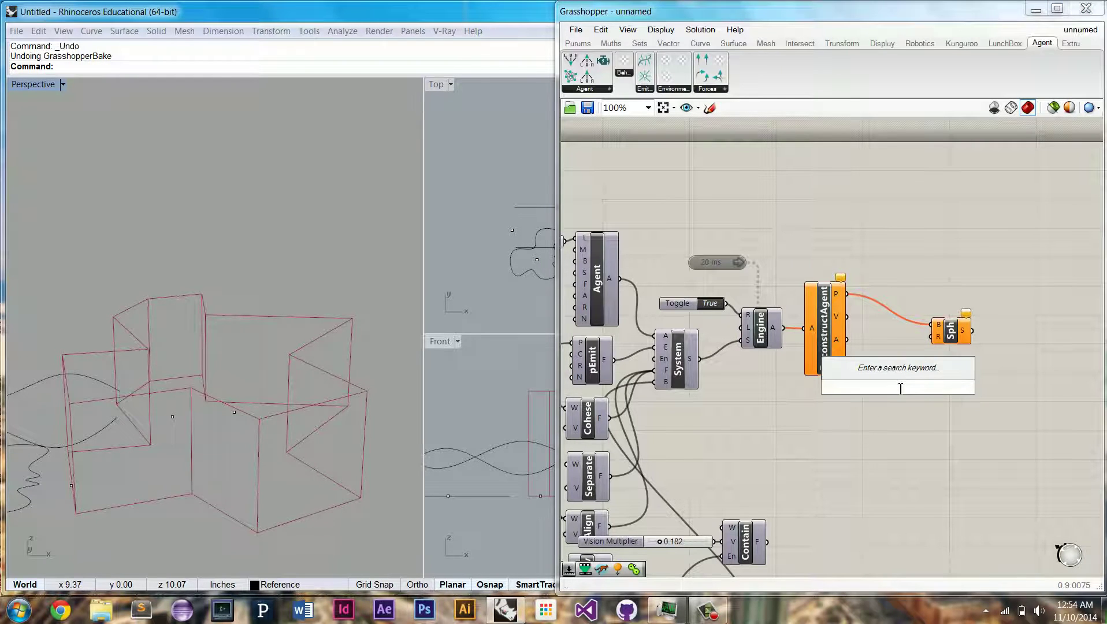
text(bound)
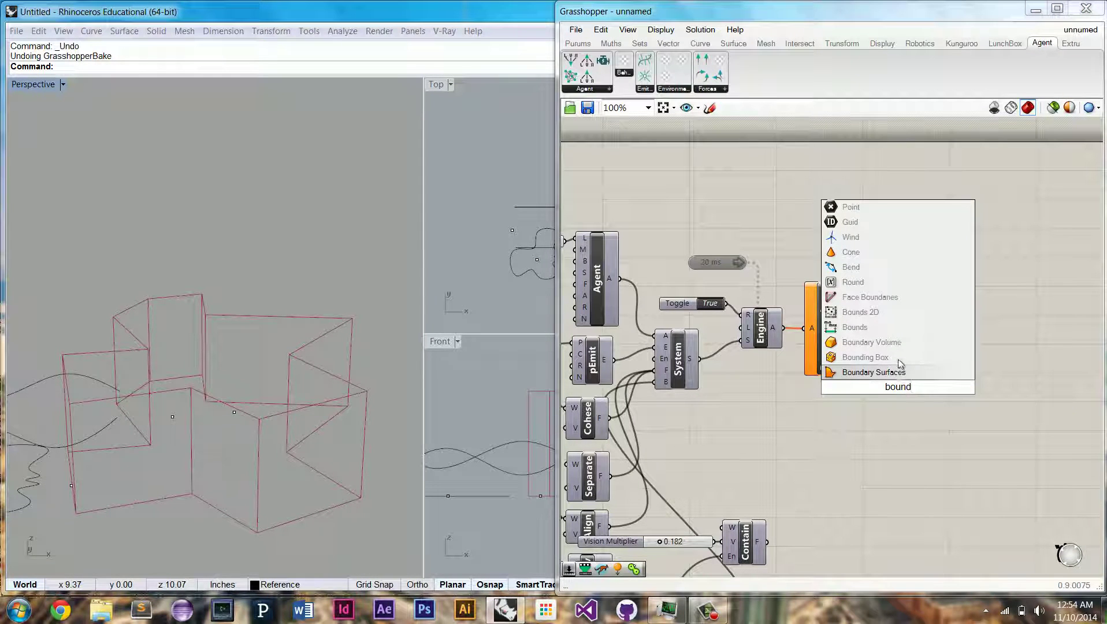
click(901, 330)
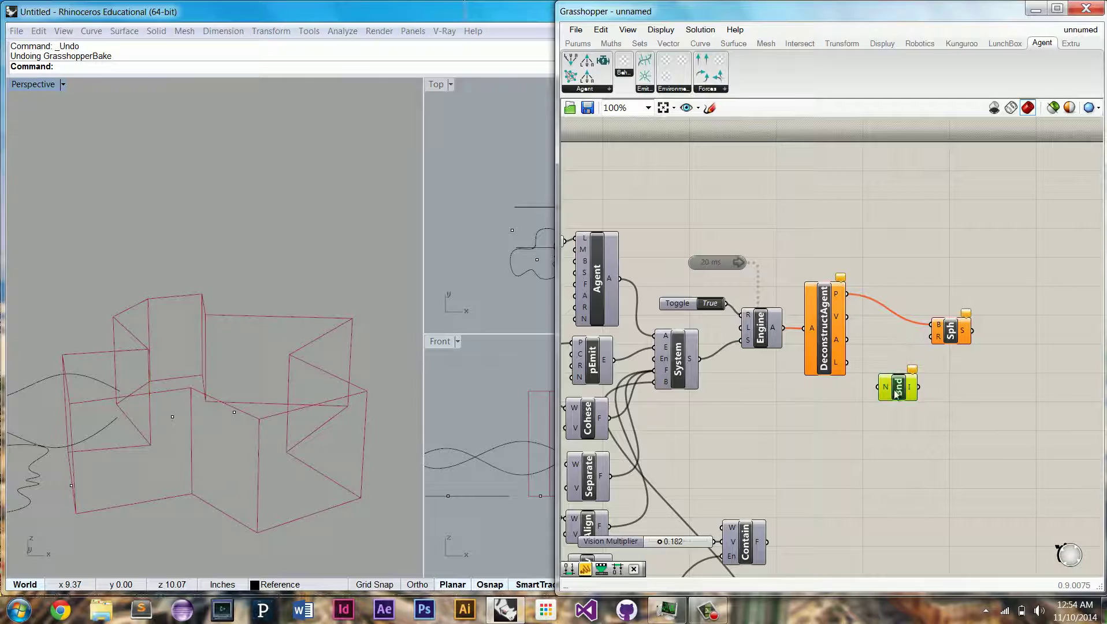
drag(897, 393, 893, 432)
Add a Remap Numbers component and place it between DeconstructAgent and the Bounds component.
double_click(845, 398)
text(remap)
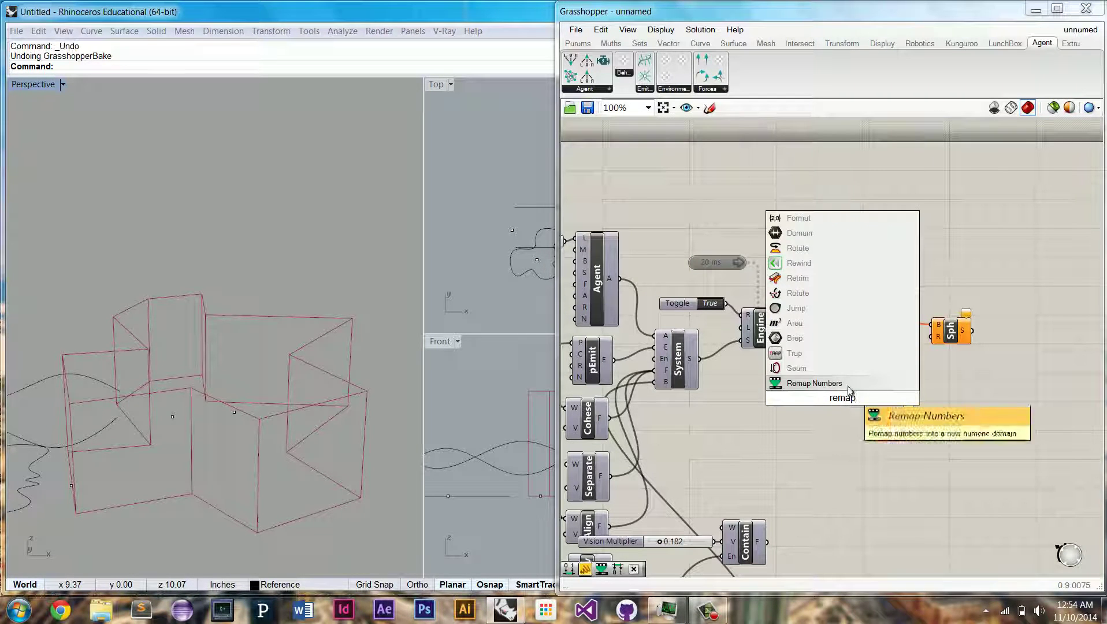
click(843, 384)
drag(843, 399, 906, 380)
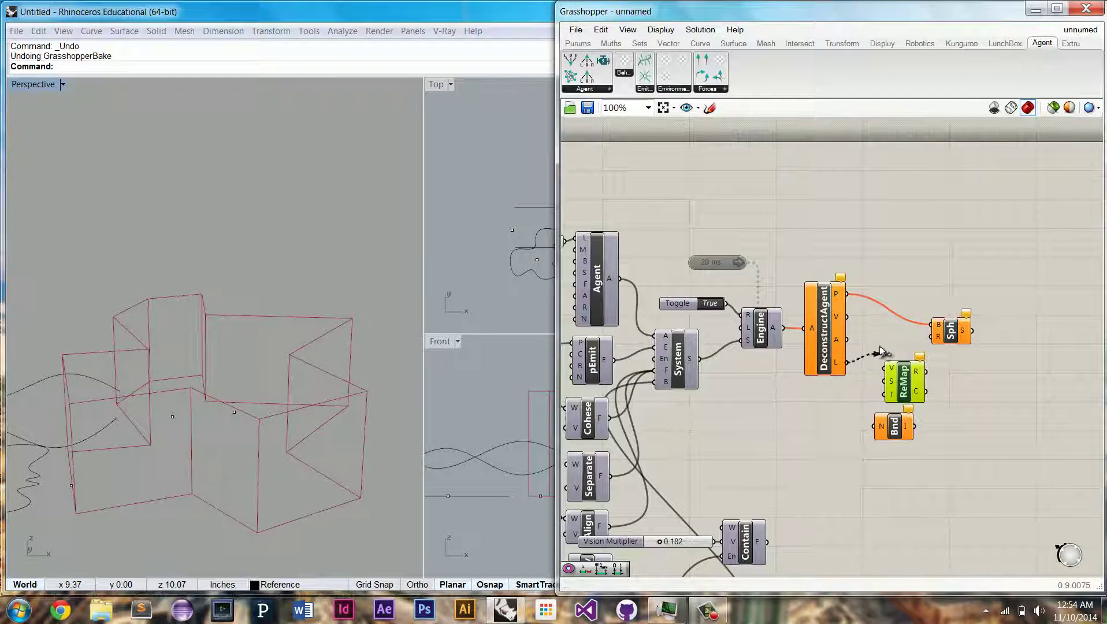
drag(878, 351, 871, 348)
Set the agent's Lifespan slider to 150.
right_drag(822, 308, 963, 311)
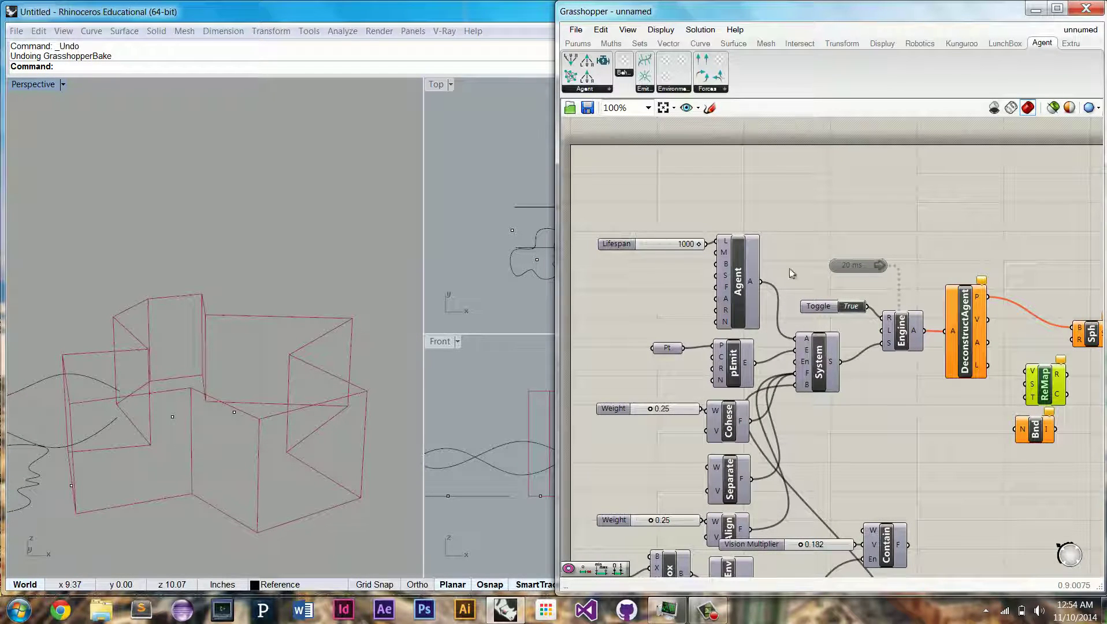
right_drag(972, 392, 887, 389)
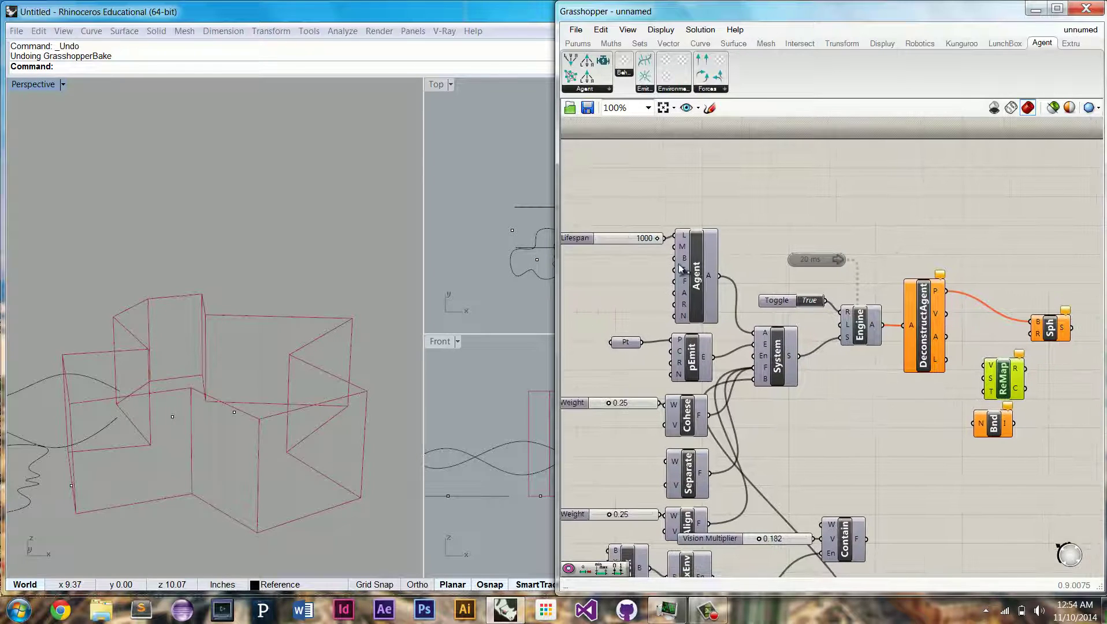
click(625, 239)
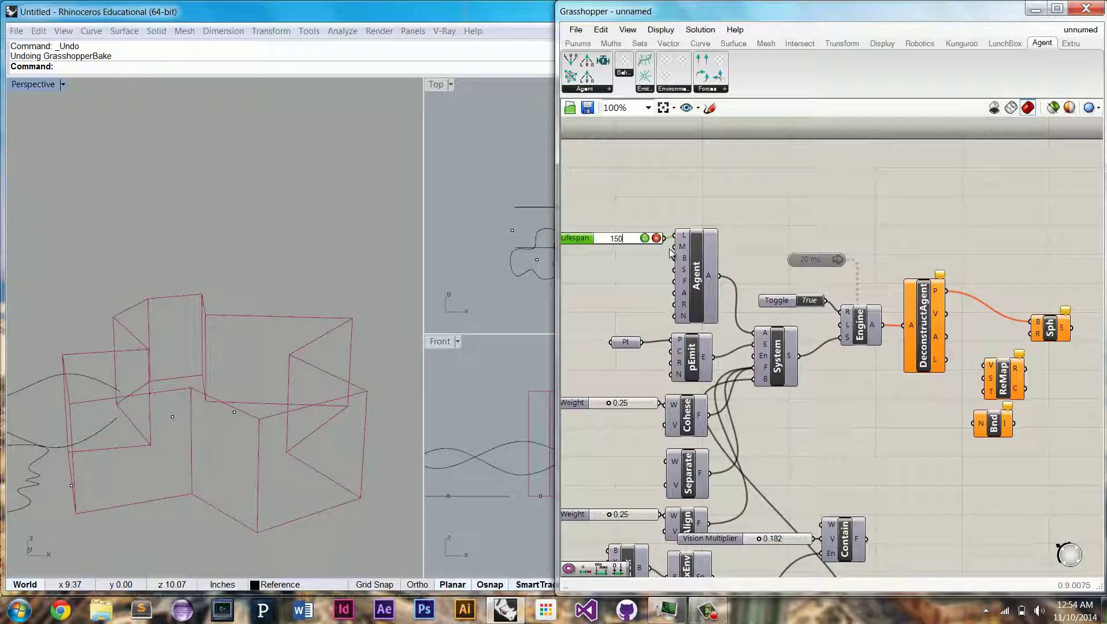
Feed ReMap's V input from DeconstructAgent's L and its S input from the Lifespan slider, and delete the Bounds component.
drag(665, 242, 979, 368)
click(992, 426)
Add a Construct Domain component below ReMap.
double_click(946, 432)
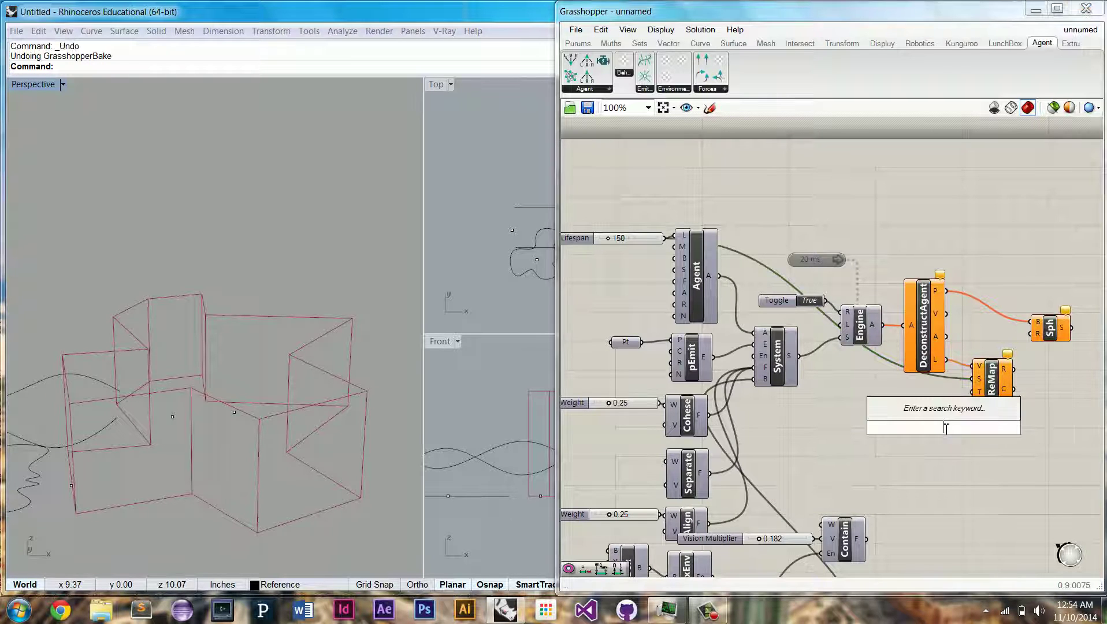
text(domai)
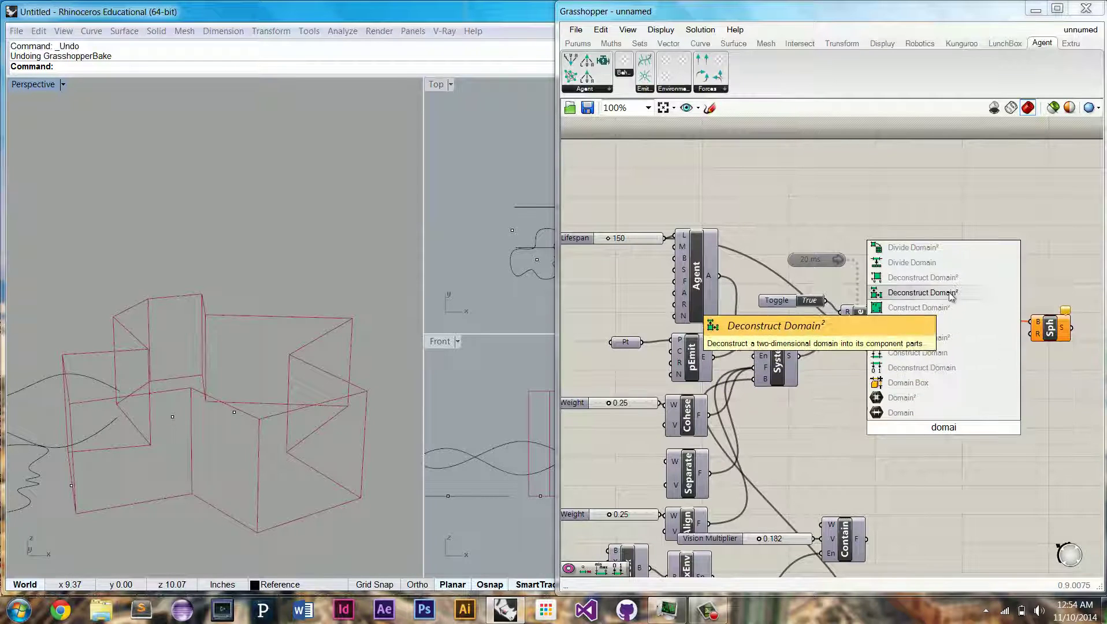
click(956, 358)
Give the domain slider inputs of 1.0 for start and 0 for end, and wire it through ReMap into the Sphere radius.
double_click(889, 413)
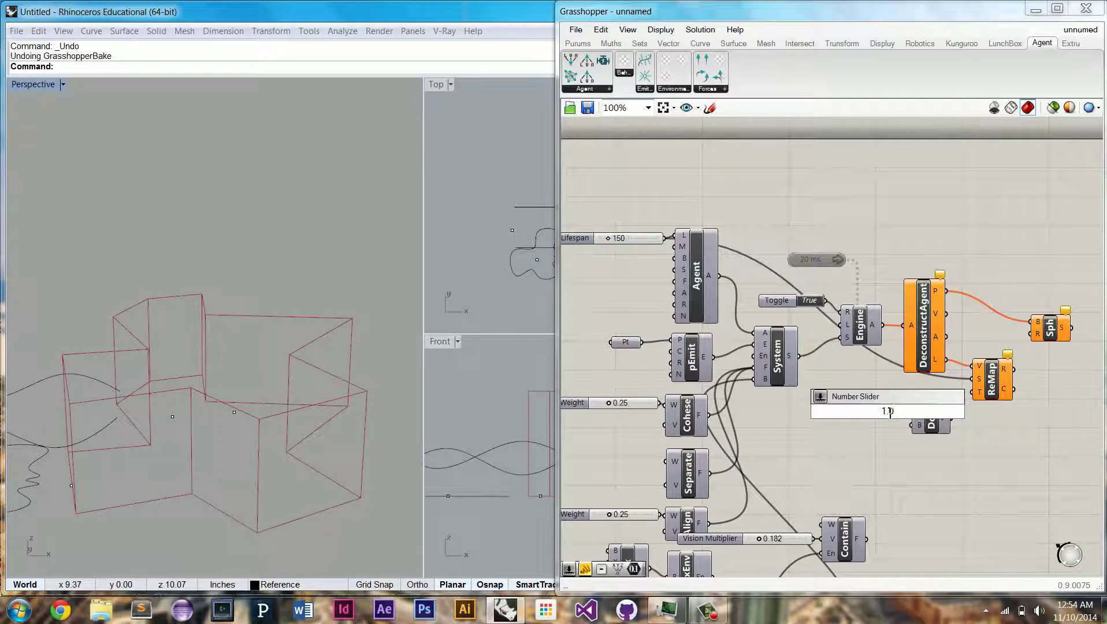
key(Return)
drag(879, 408, 924, 411)
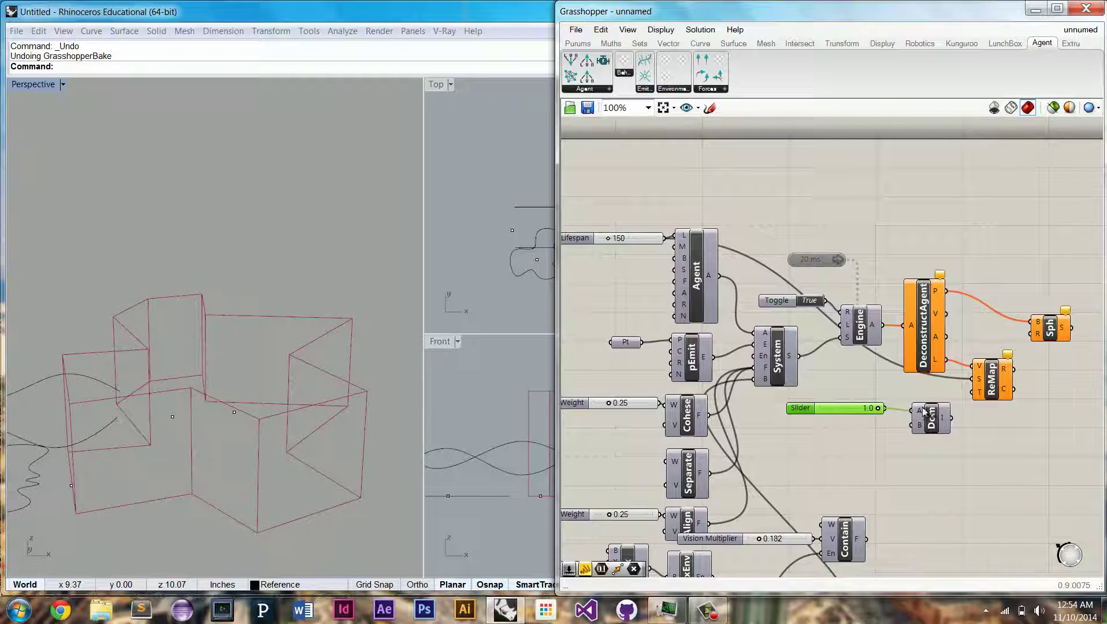
double_click(877, 438)
text(0)
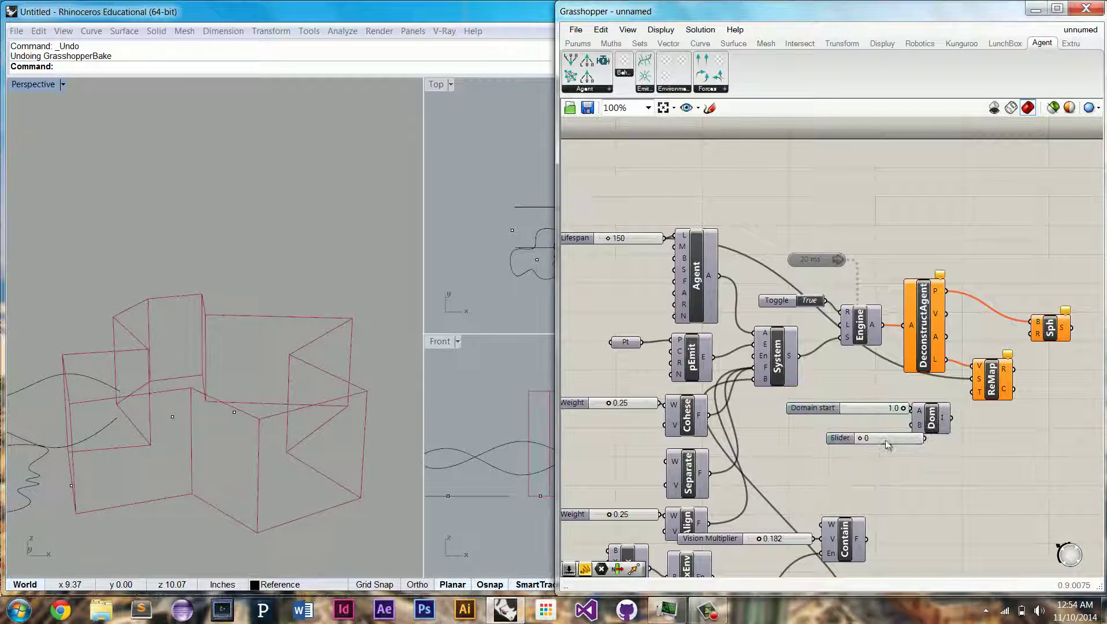
key(Return)
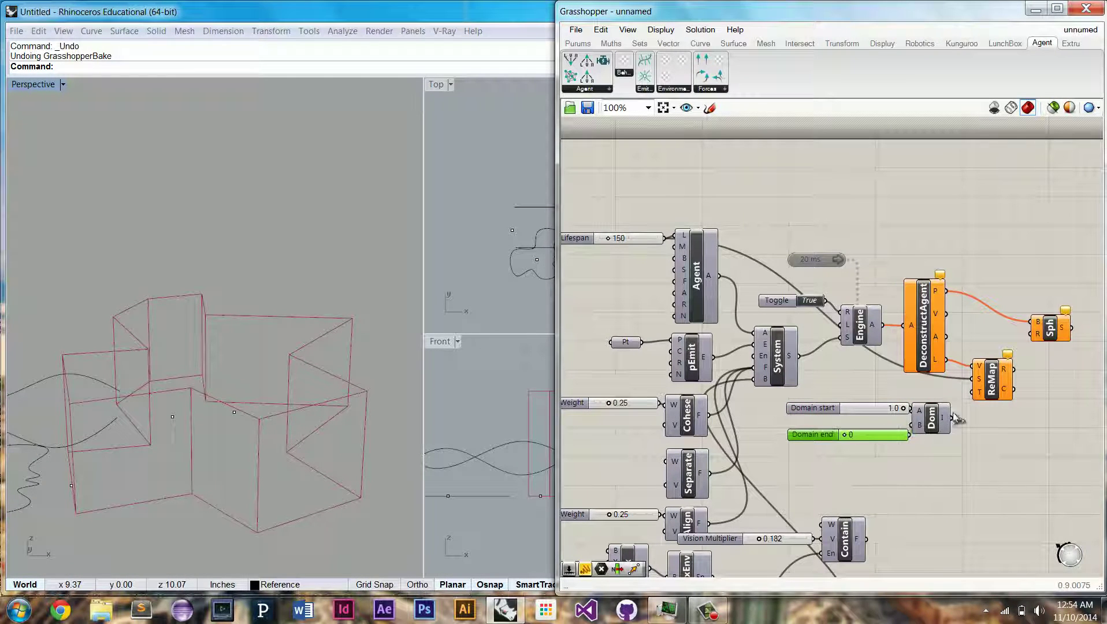
right_drag(1018, 376, 967, 389)
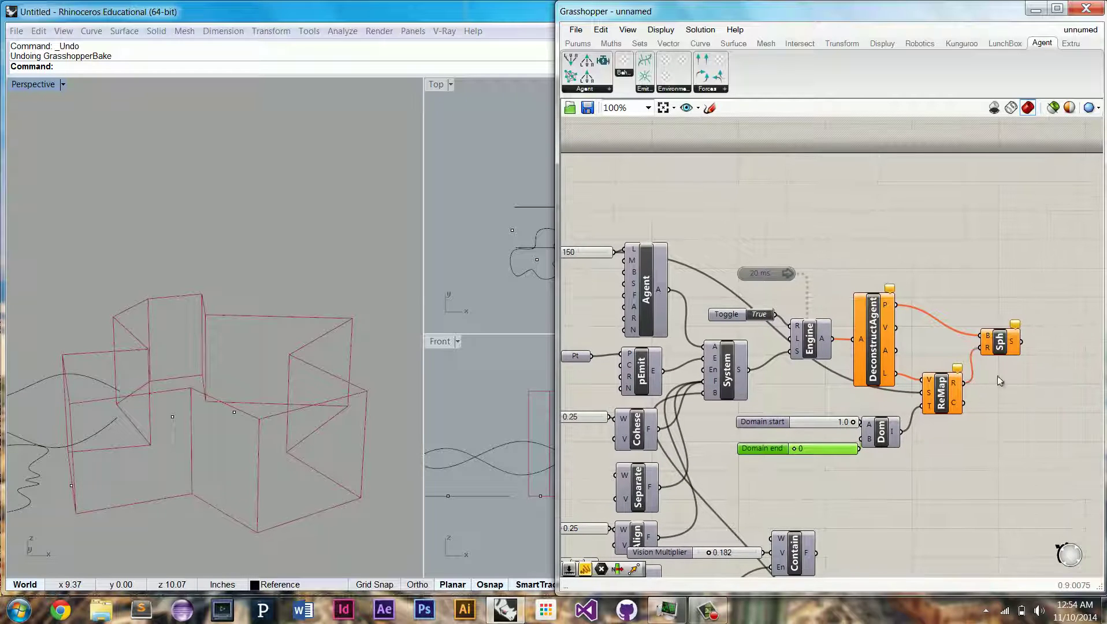
Turn off the preview of the Engine, DeconstructAgent, ReMap and domain components.
drag(959, 504, 757, 280)
right_click(974, 224)
click(992, 249)
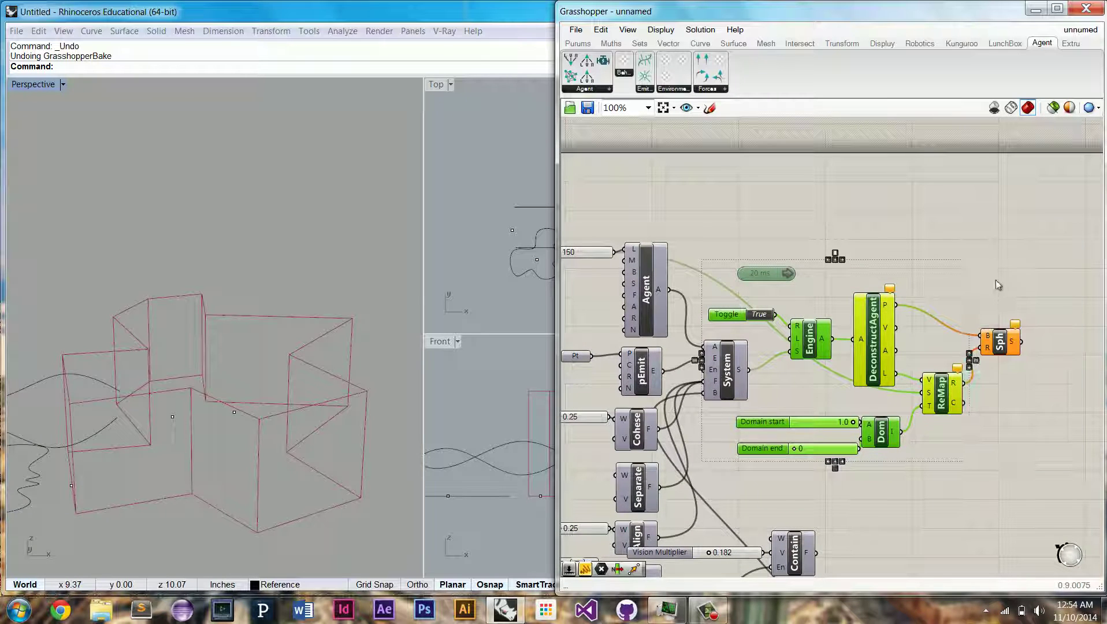
click(995, 282)
Set the Engine's reset toggle to False and enable the 20 ms timer to run the simulation.
right_drag(910, 253, 937, 236)
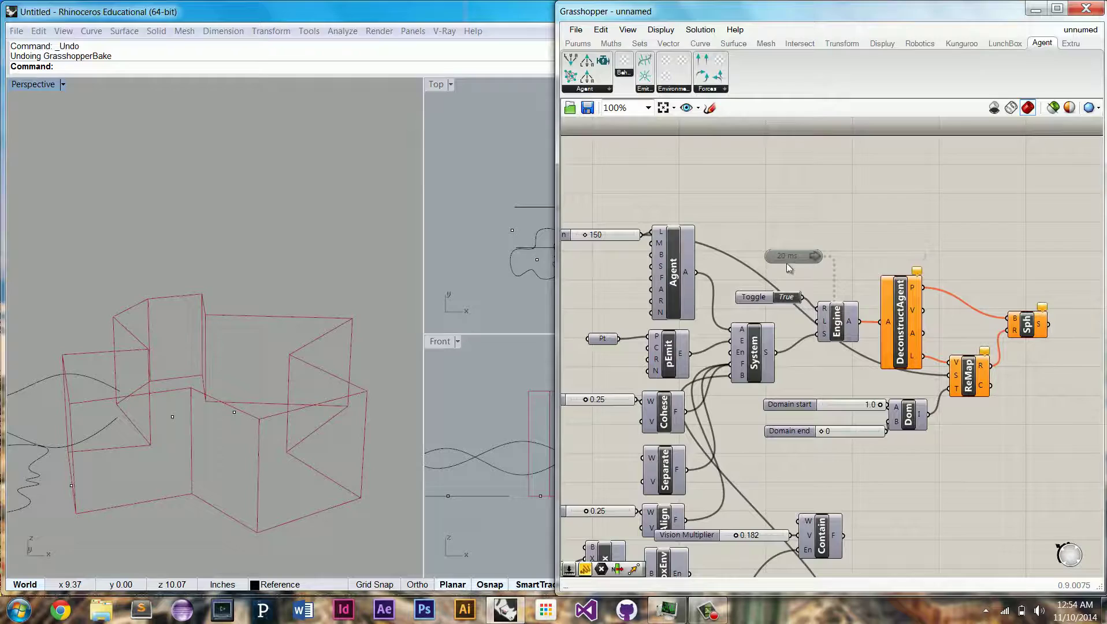
click(787, 297)
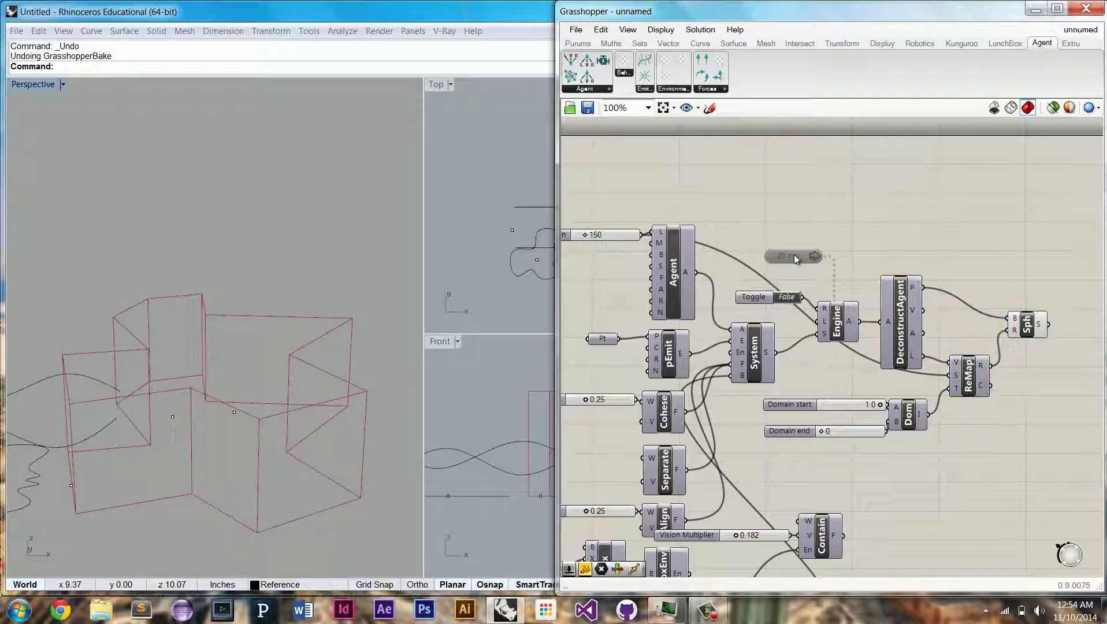
double_click(794, 255)
click(971, 253)
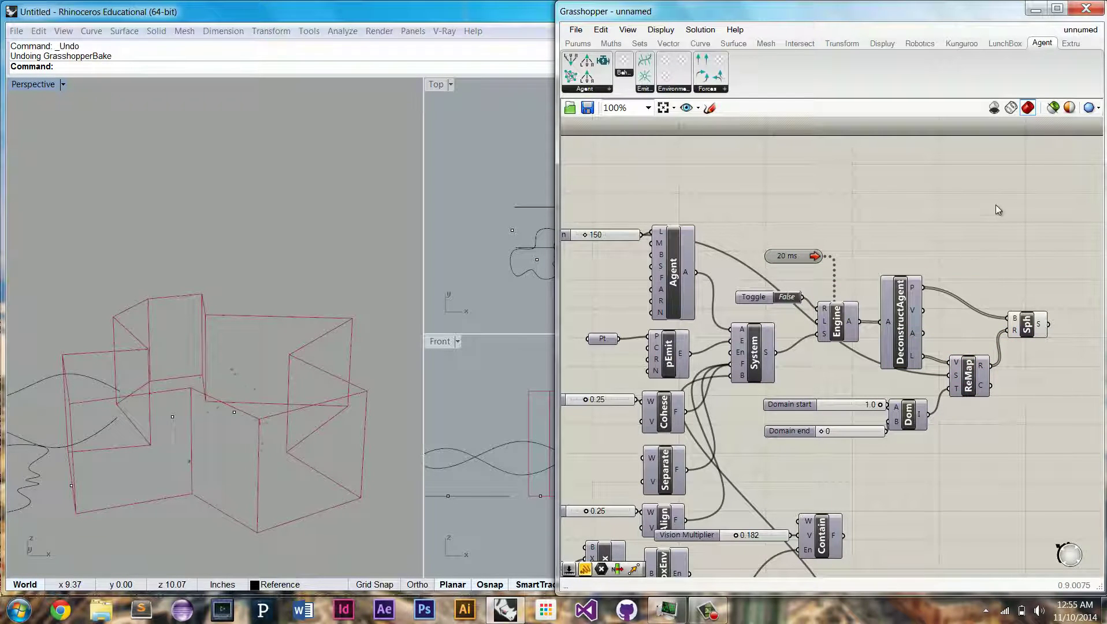
Watch the agent spheres move inside the Brep's edge outline, and stop the 20 ms timer.
mouse_move(271, 415)
right_down()
mouse_move(287, 468)
mouse_move(306, 471)
mouse_move(266, 420)
mouse_move(339, 399)
mouse_move(277, 428)
mouse_move(268, 494)
mouse_move(176, 409)
mouse_move(267, 437)
right_up()
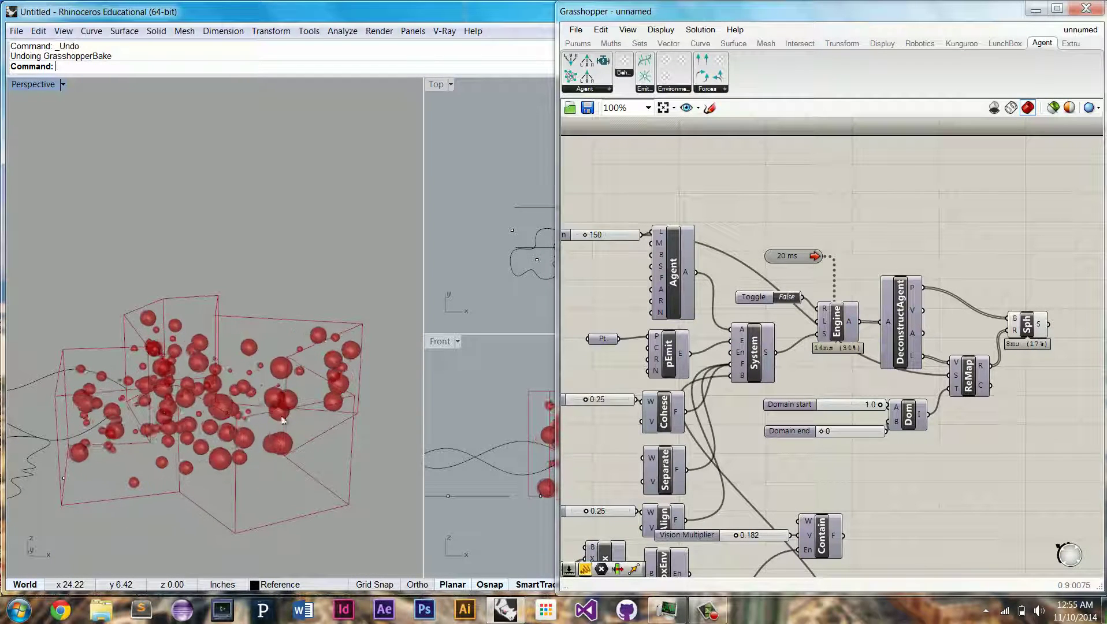
right_drag(282, 419, 210, 409)
right_drag(970, 332, 937, 306)
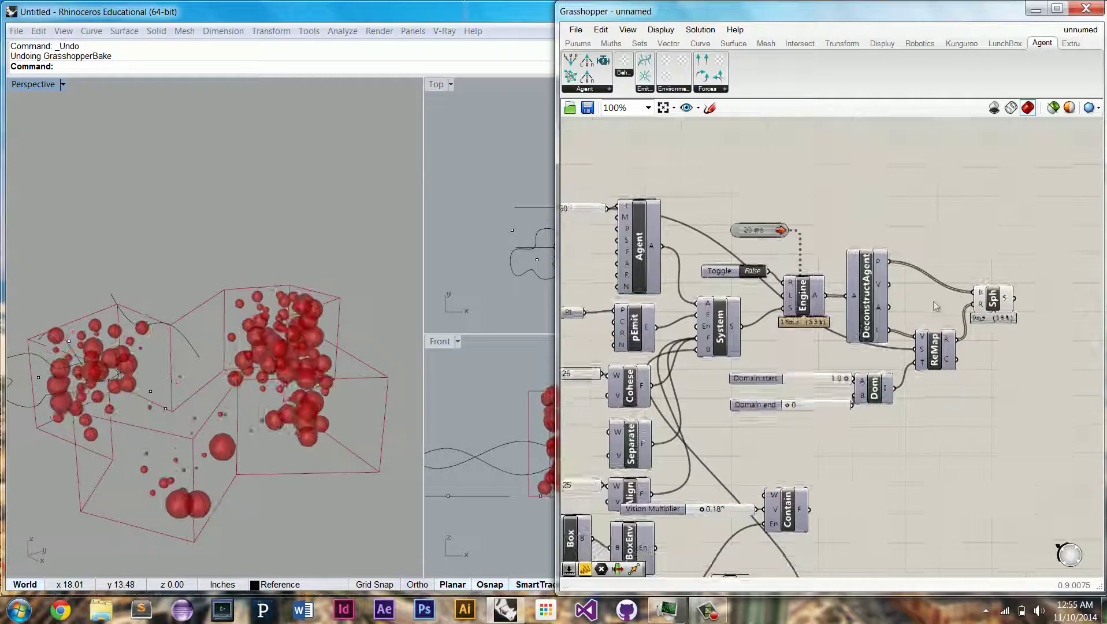
double_click(758, 232)
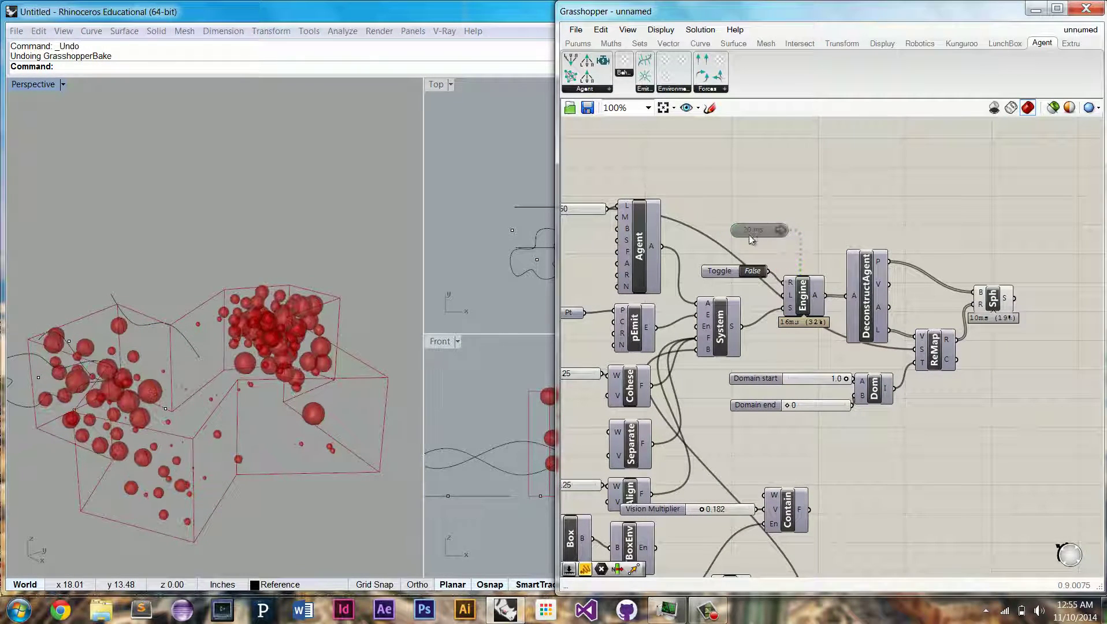
Bake the Sphere component's spheres into the Rhino model.
right_drag(217, 381, 196, 368)
click(993, 297)
right_click(984, 205)
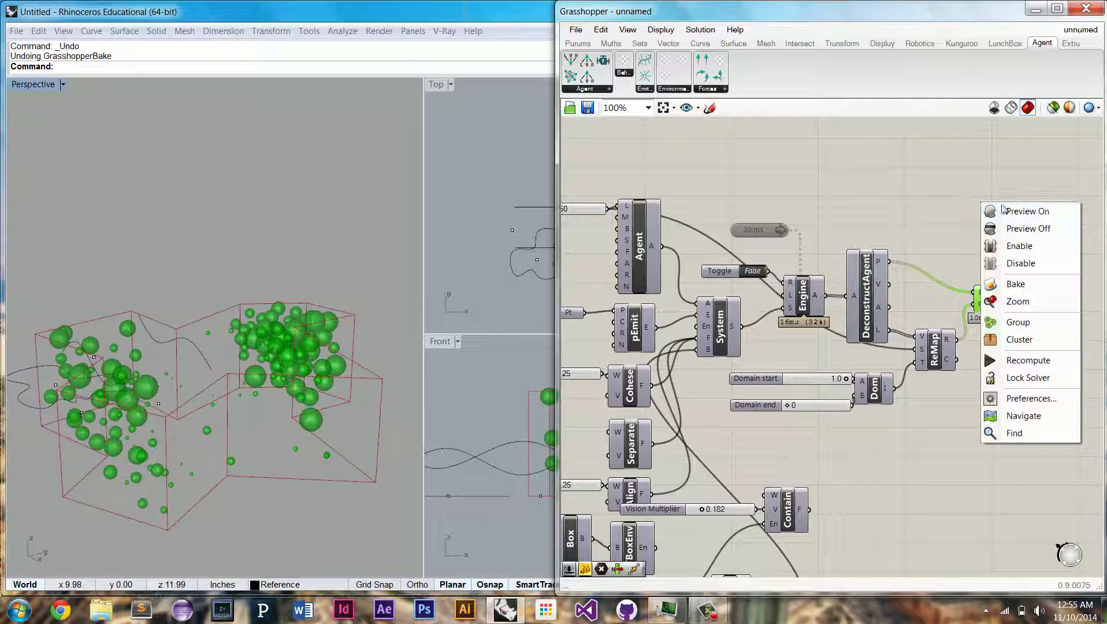
click(1021, 284)
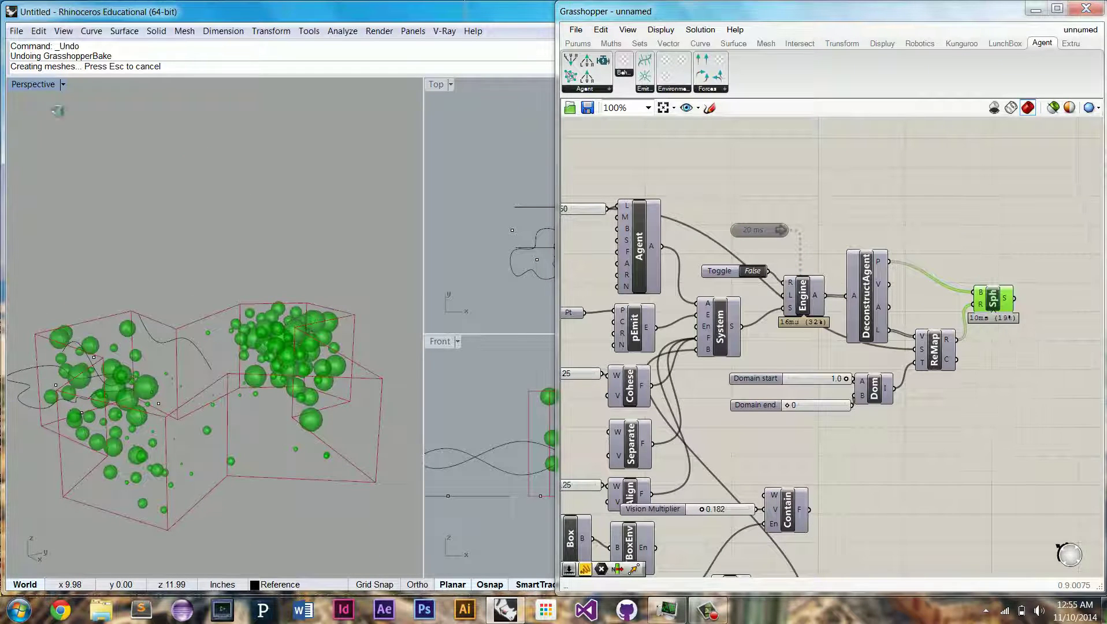
Choose Rendered display for the Perspective viewport, deselect the Sphere component and inspect the baked spheres from several angles.
click(42, 86)
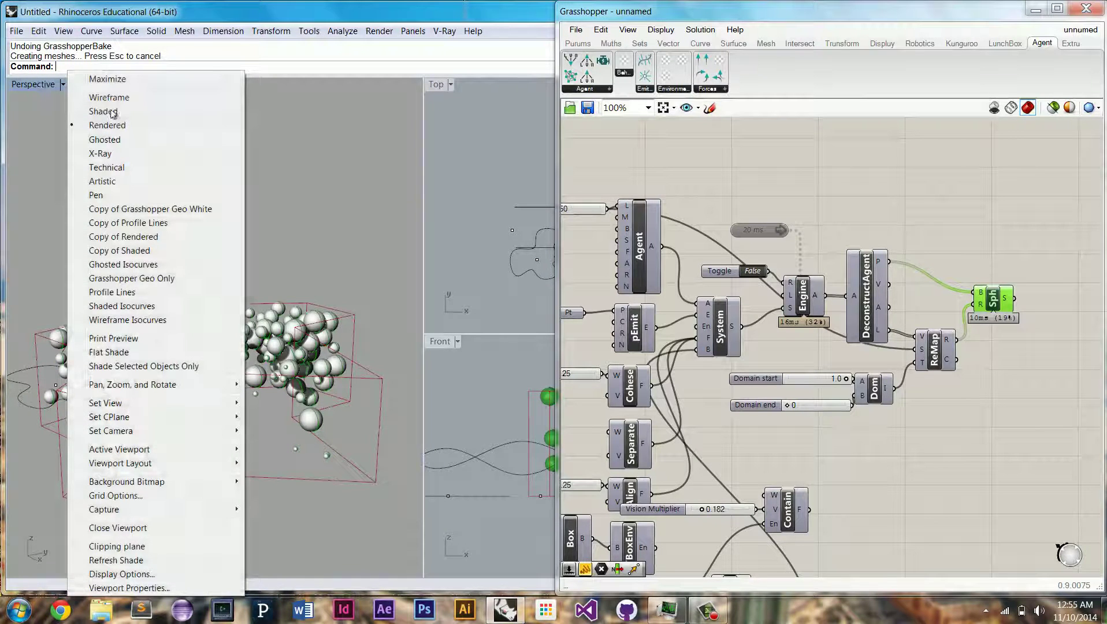
click(126, 126)
right_drag(295, 281, 277, 263)
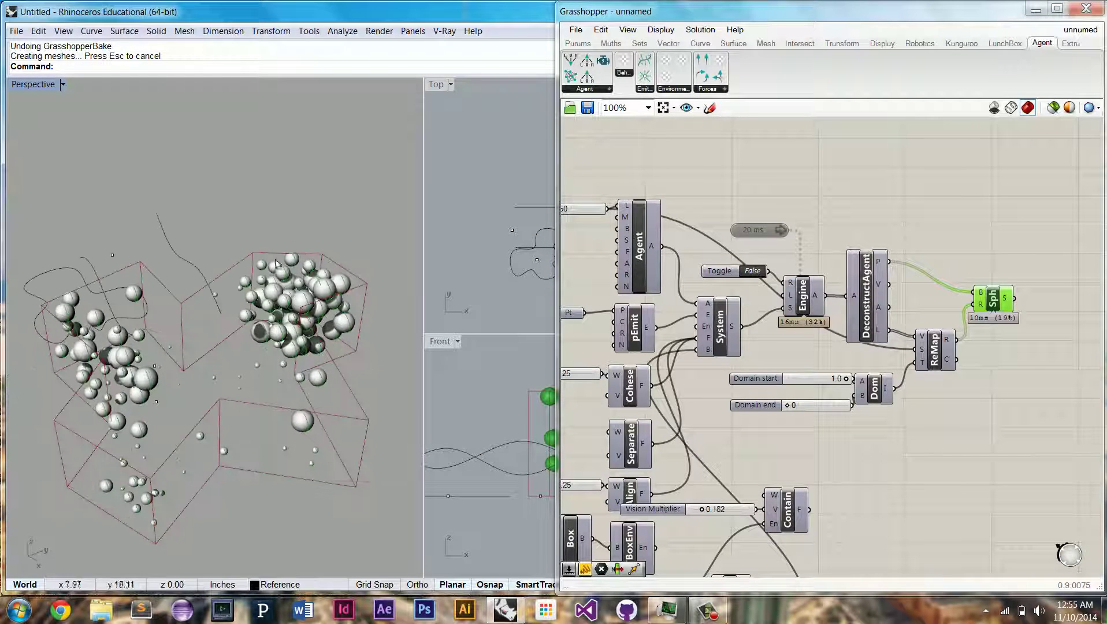
right_drag(106, 154, 243, 347)
click(949, 229)
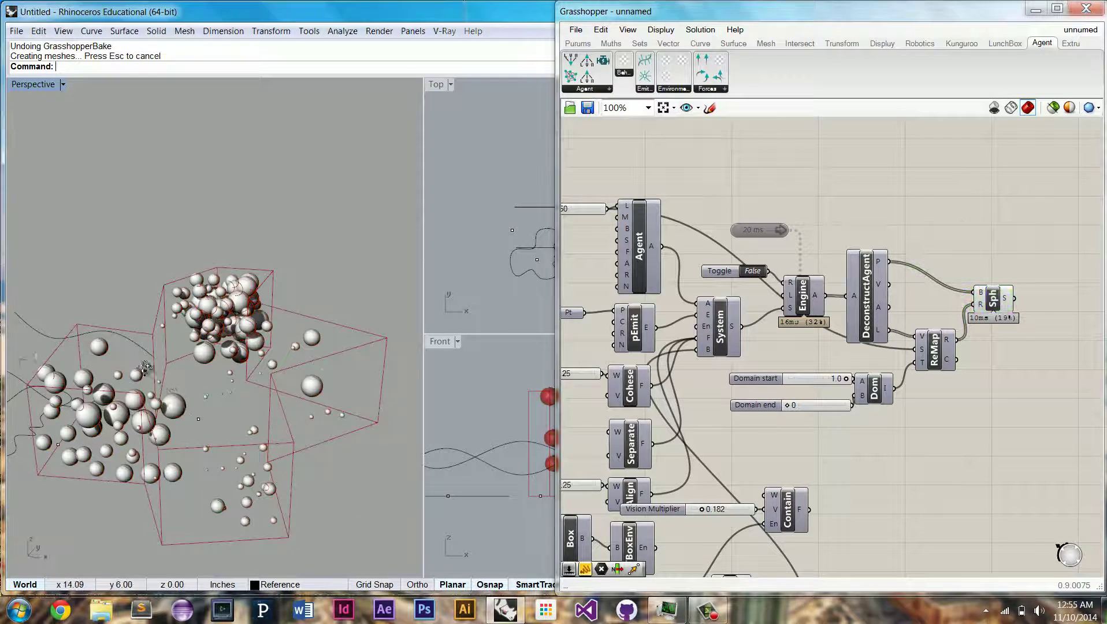
right_drag(144, 370, 242, 406)
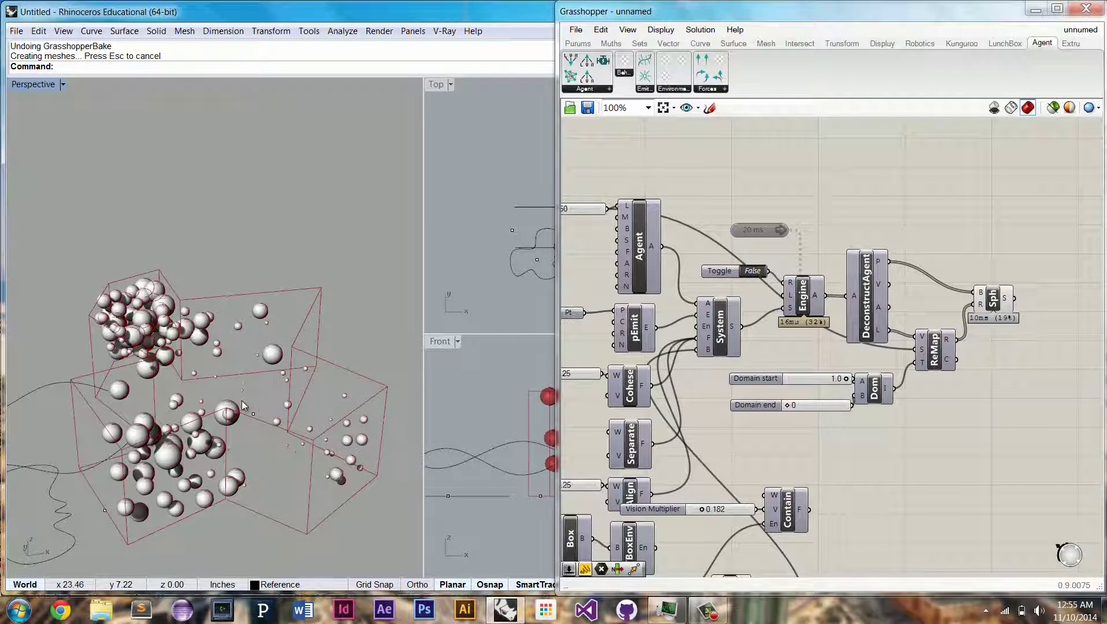